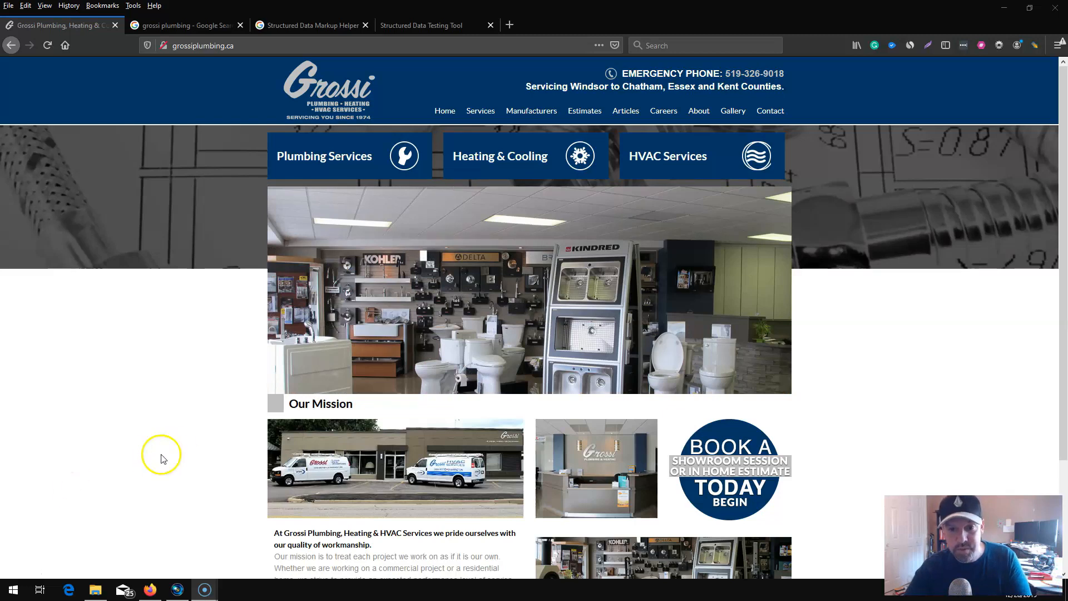
# Review the Grossi Plumbing homepage from header to footer and its Google business listing.
pyautogui.scroll(-3, 229, 392)
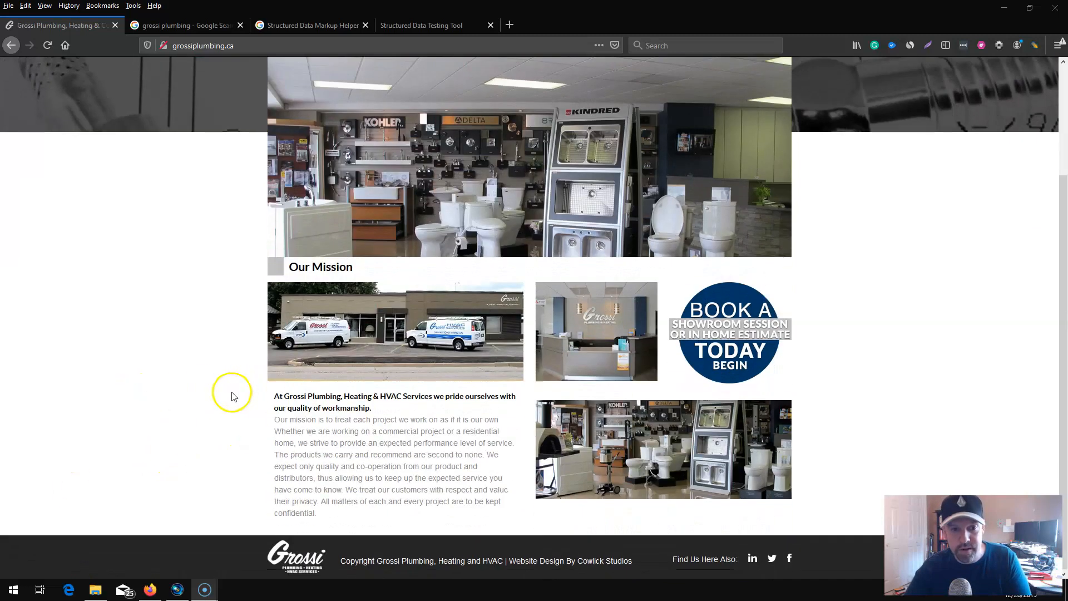
pyautogui.scroll(3, 226, 389)
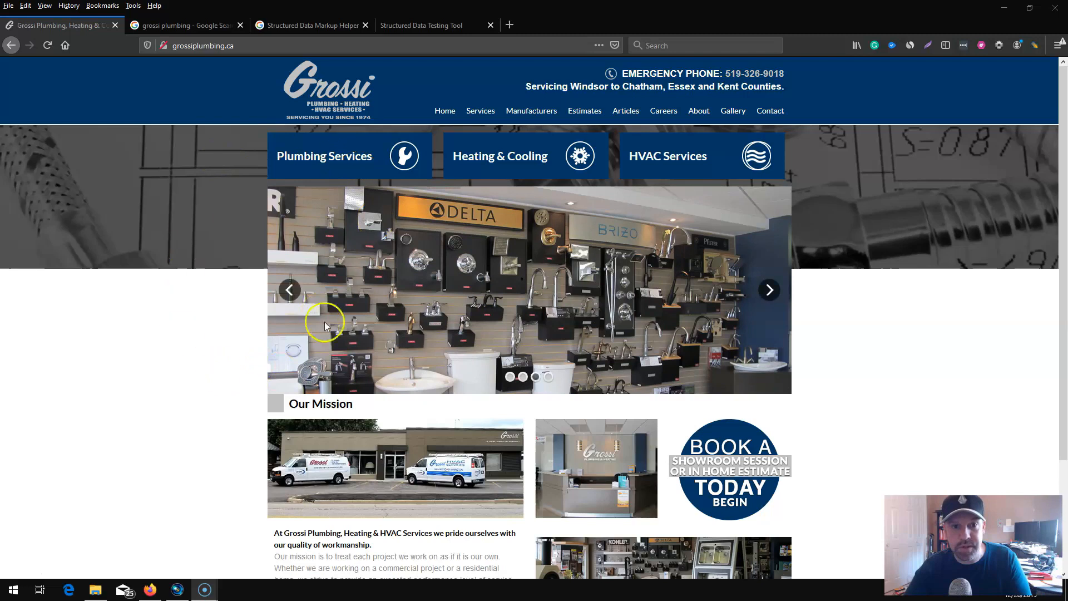
pyautogui.scroll(-3, 200, 389)
pyautogui.scroll(3, 189, 384)
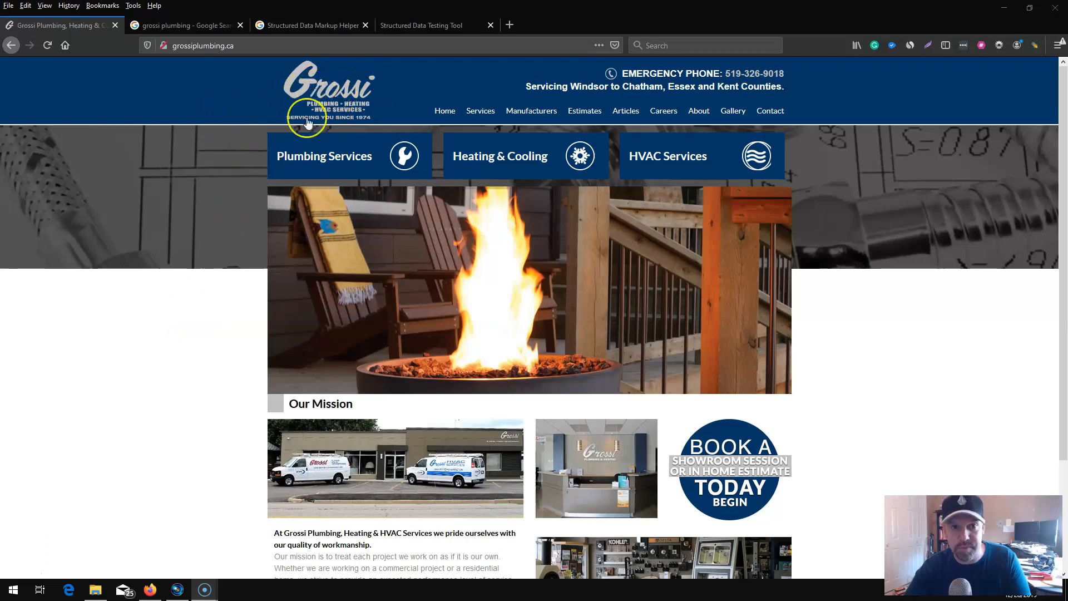
pyautogui.click(208, 26)
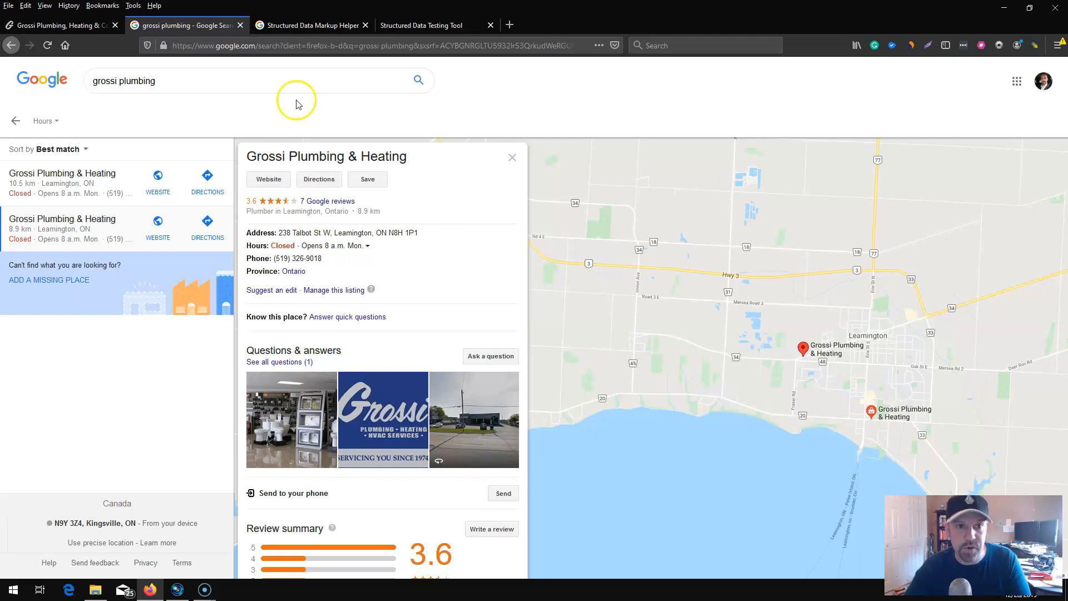
# In the Structured Data Markup Helper, choose website markup with Local Businesses as the data type.
pyautogui.click(309, 28)
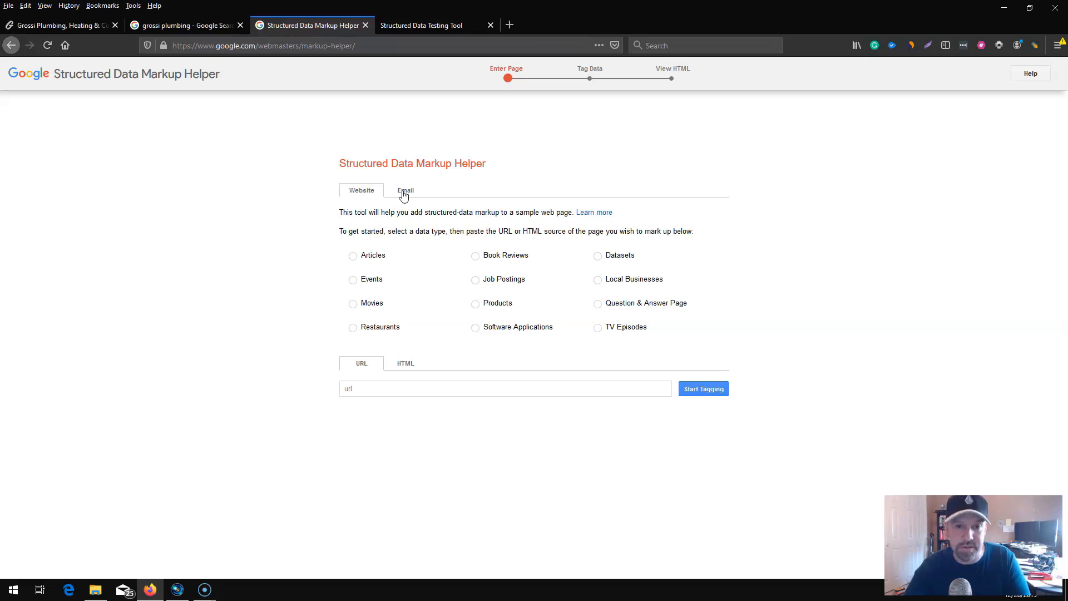
pyautogui.click(361, 195)
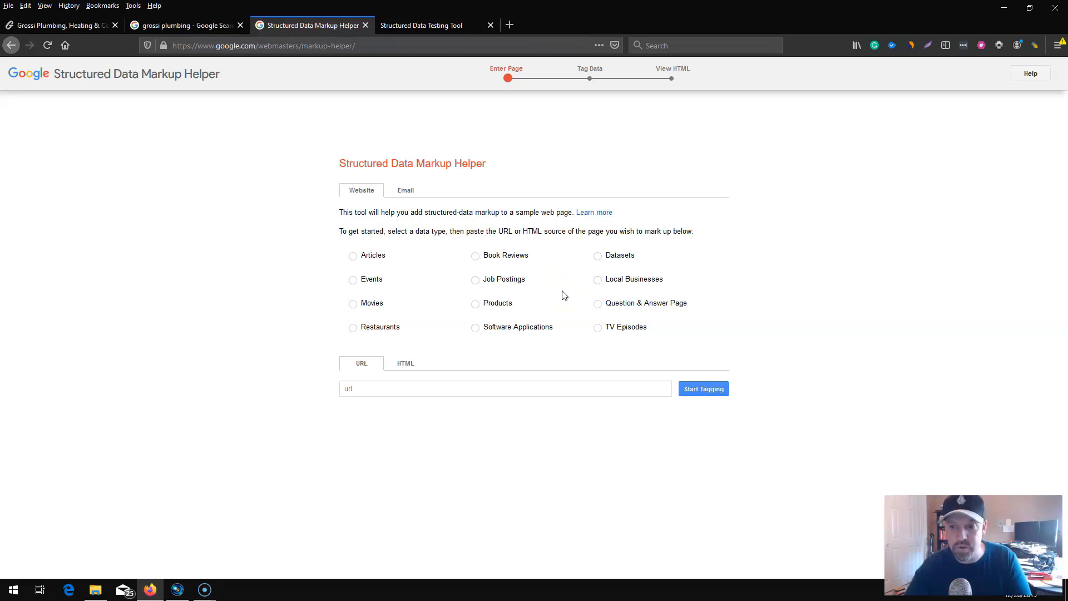
pyautogui.click(598, 281)
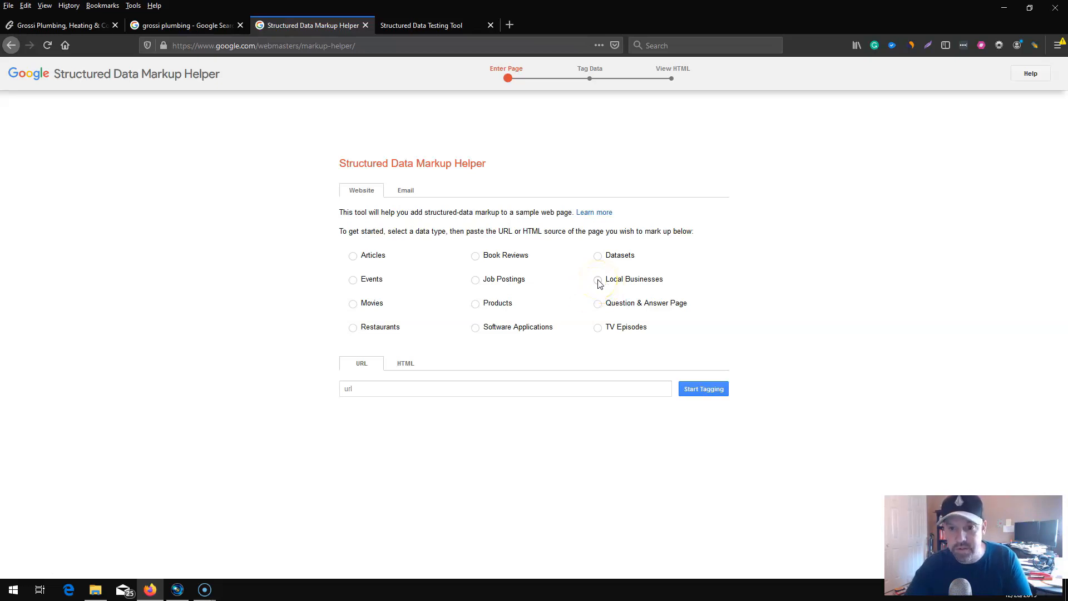
pyautogui.click(617, 284)
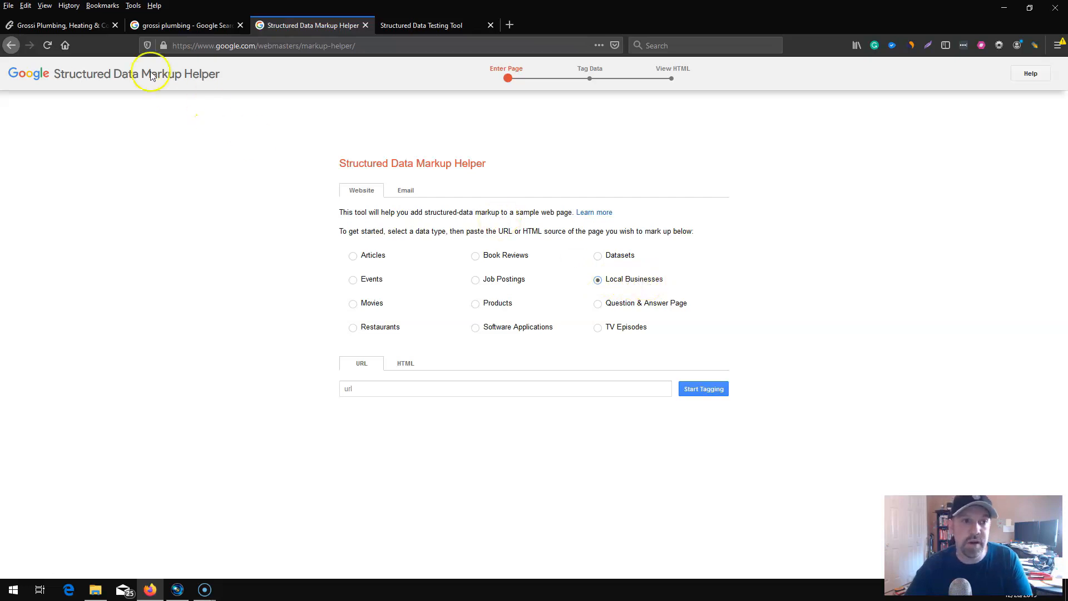
# Copy the grossiplumbing.ca homepage address into the markup helper's URL field and start tagging the page.
pyautogui.click(87, 25)
pyautogui.click(195, 46)
pyautogui.rightClick(195, 47)
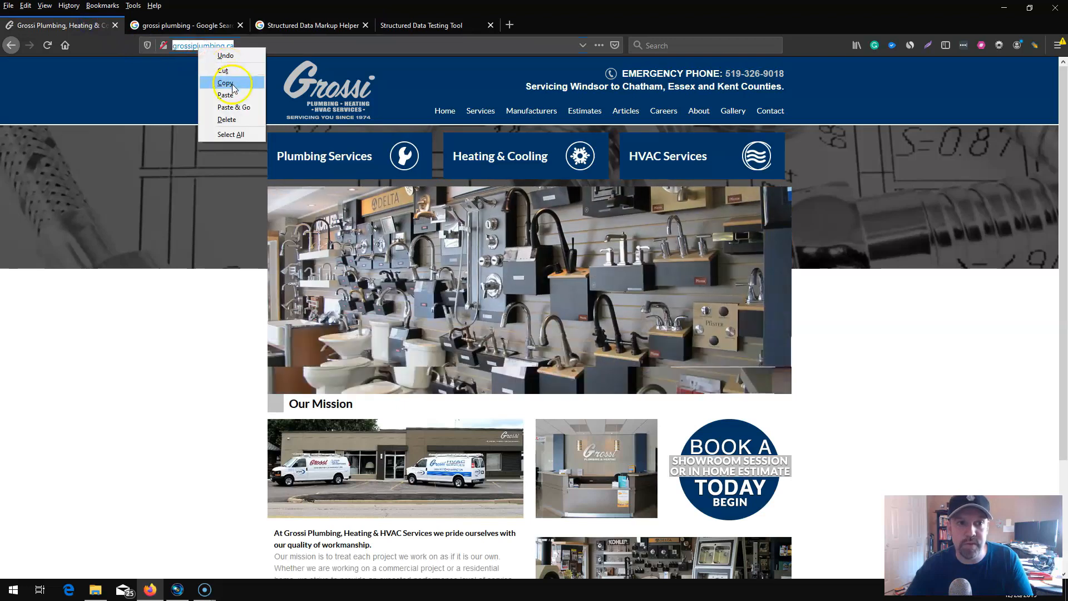
pyautogui.click(233, 87)
pyautogui.click(279, 25)
pyautogui.click(358, 386)
pyautogui.hotkey('ctrl', 'v')
pyautogui.click(701, 391)
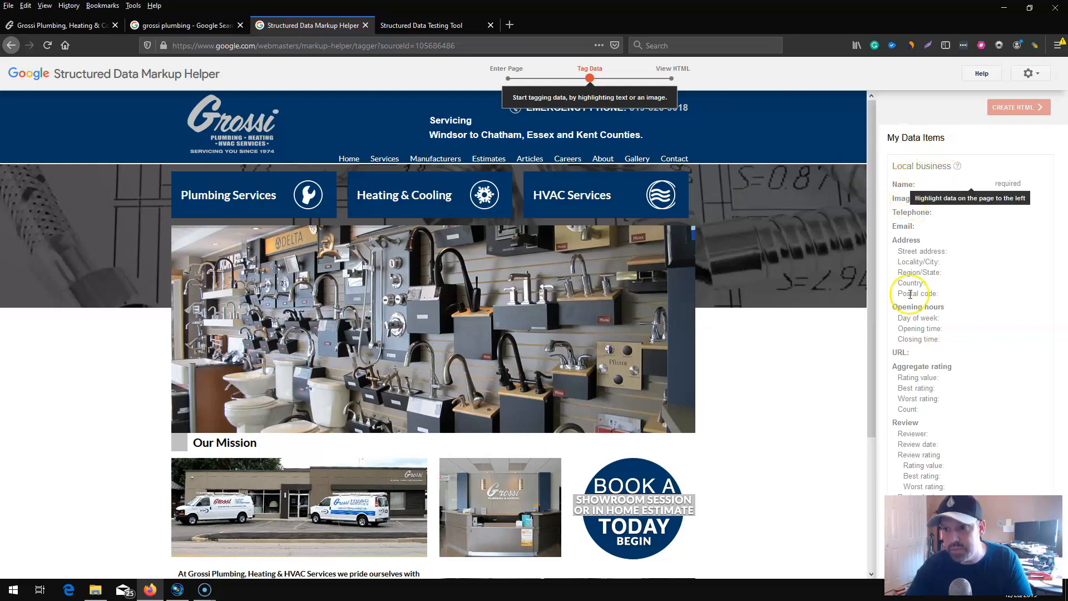
# Tag "Grossi Plumbing" in the footer's copyright line as the local business Name.
pyautogui.moveTo(957, 168)
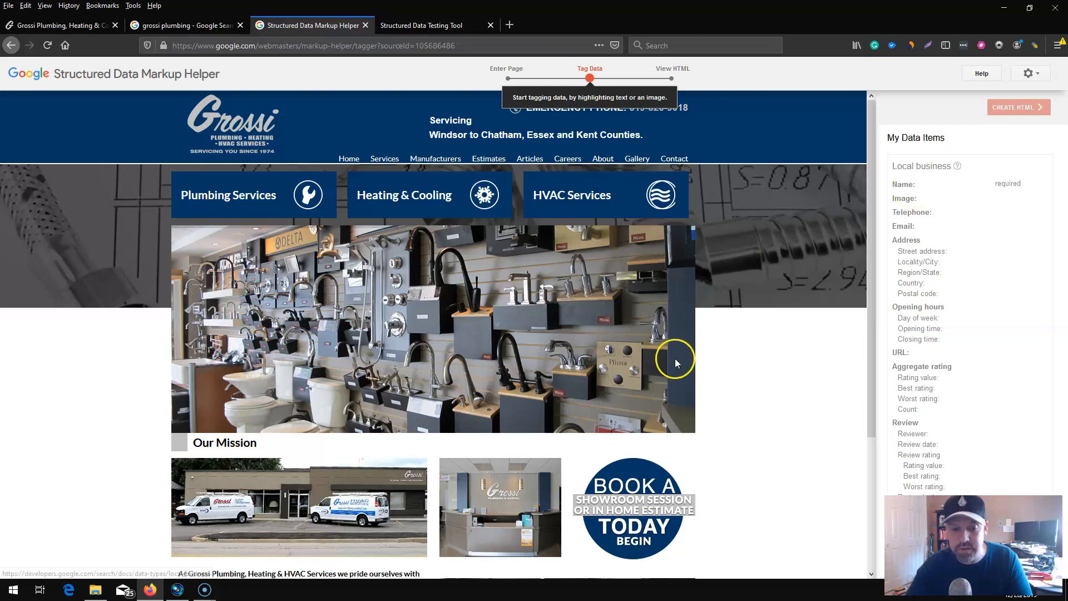
pyautogui.scroll(-3, 677, 357)
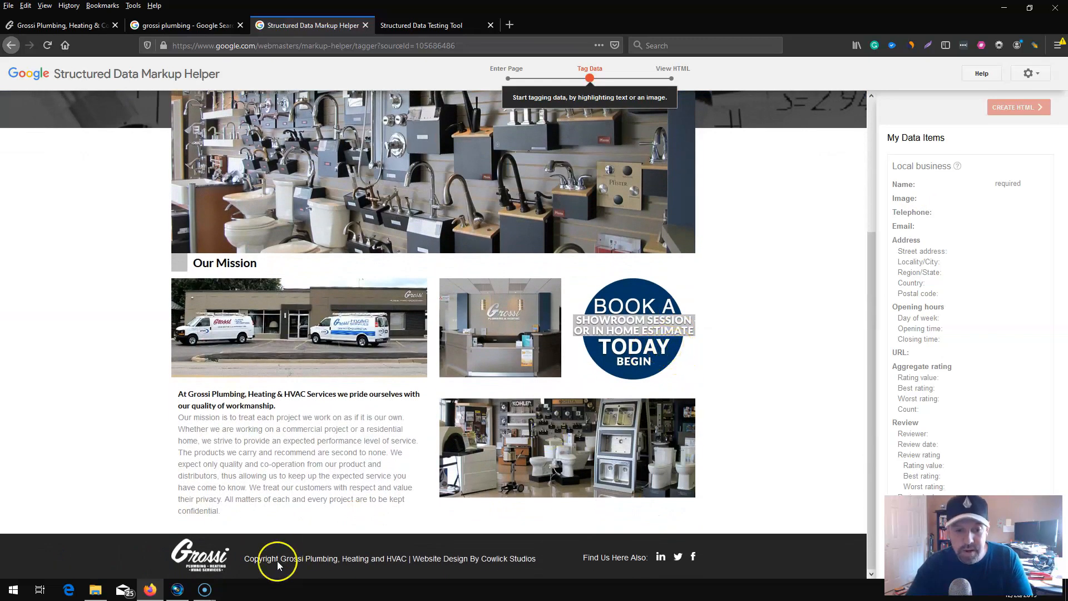
pyautogui.moveTo(335, 564); pyautogui.dragTo(289, 559)
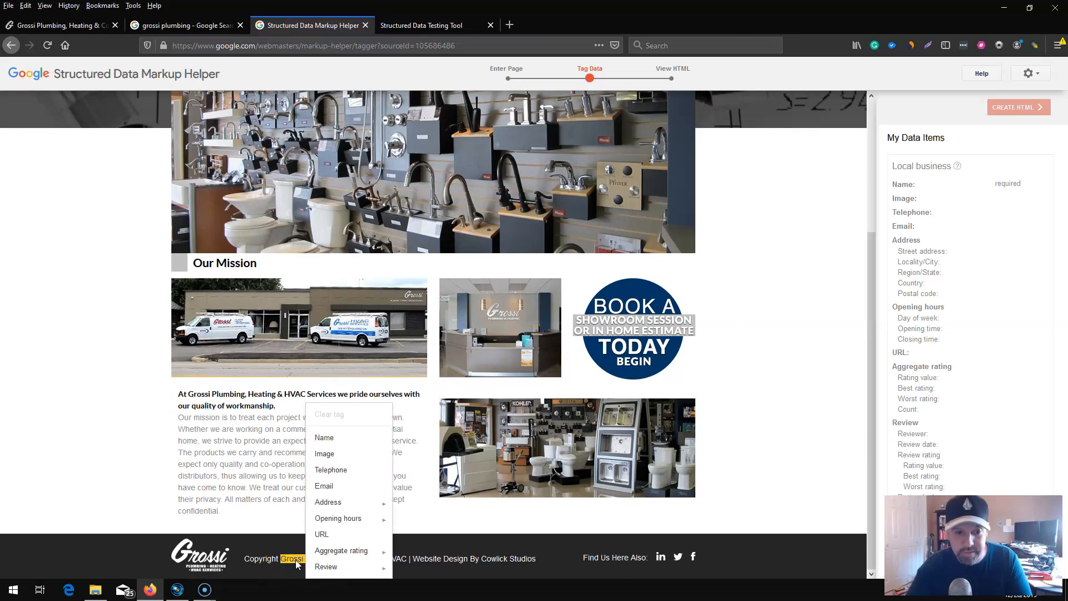
pyautogui.click(292, 559)
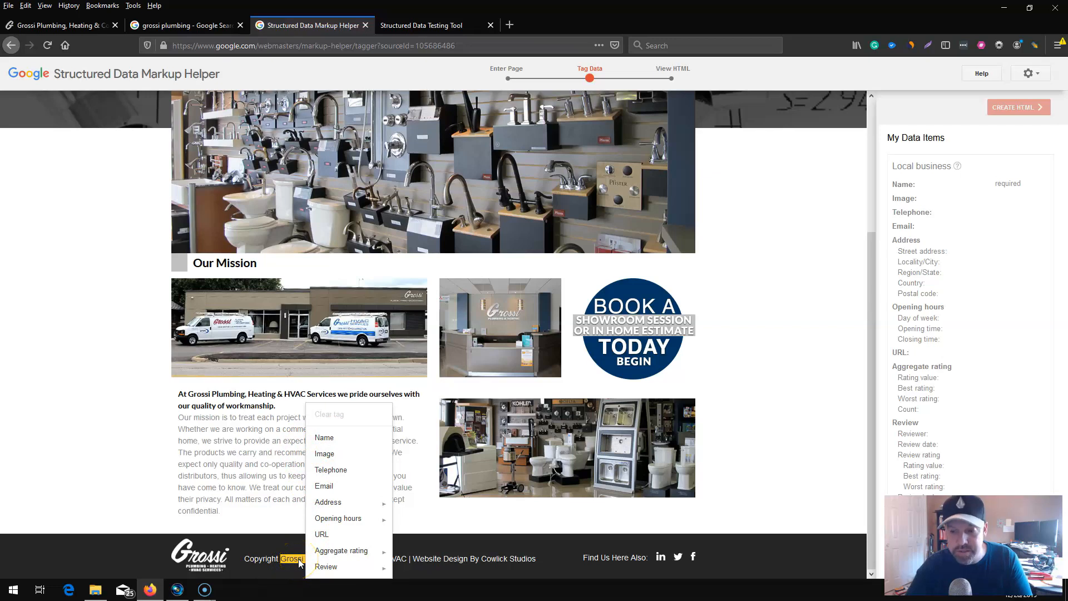
pyautogui.click(325, 438)
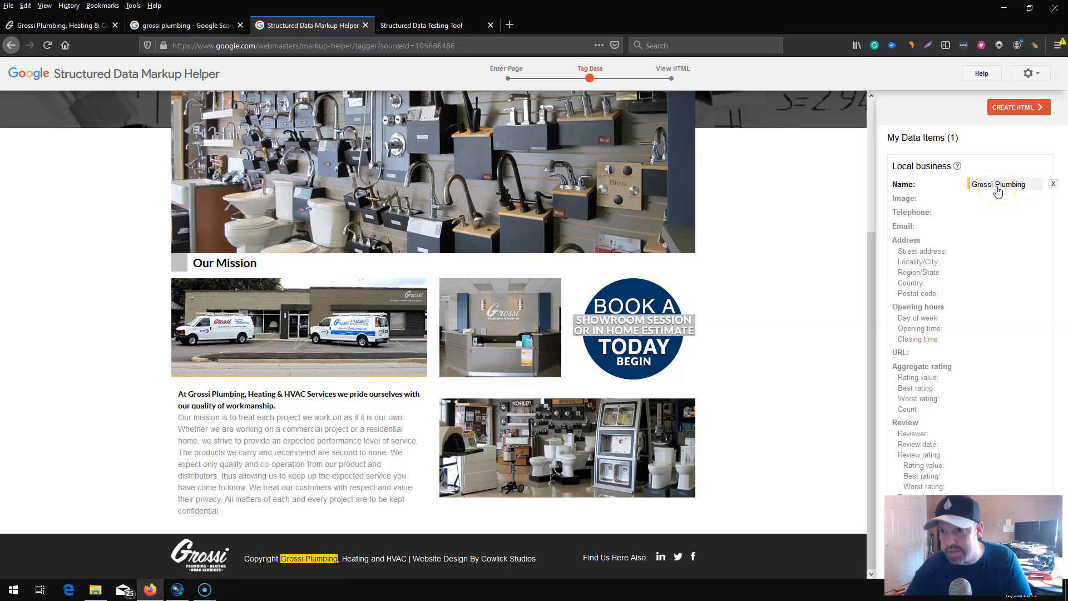
# Tag the Grossi logo in the page header as the local business Image.
pyautogui.scroll(3, 667, 356)
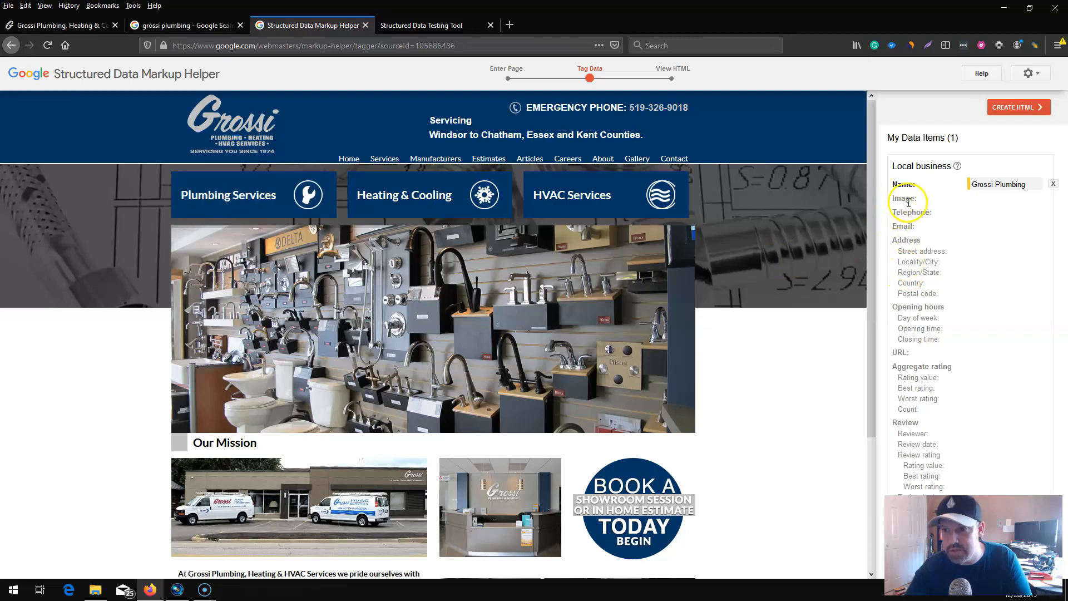
pyautogui.click(281, 142)
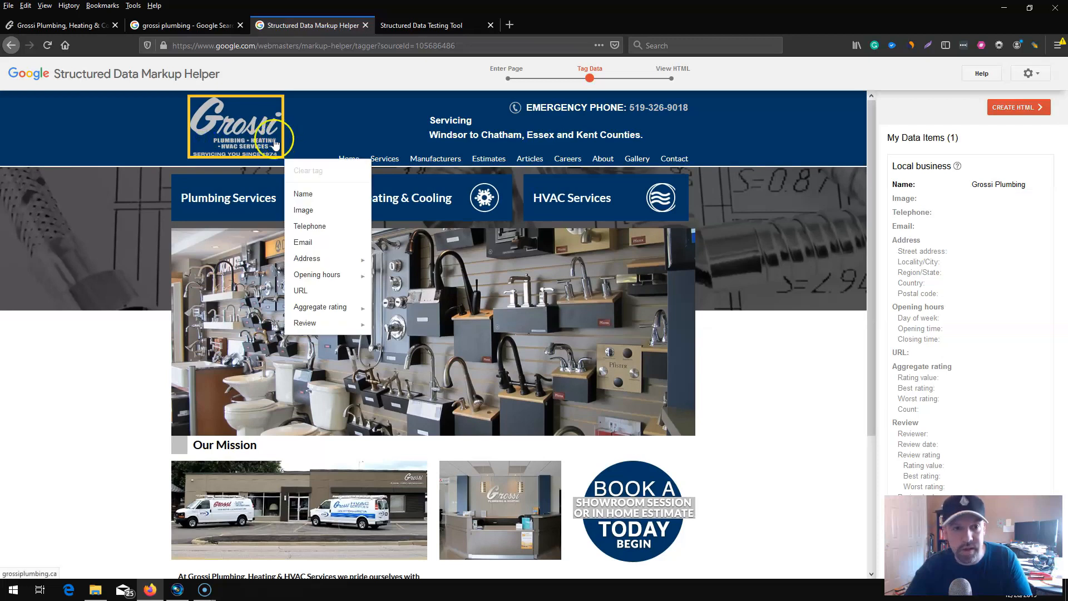
pyautogui.click(312, 210)
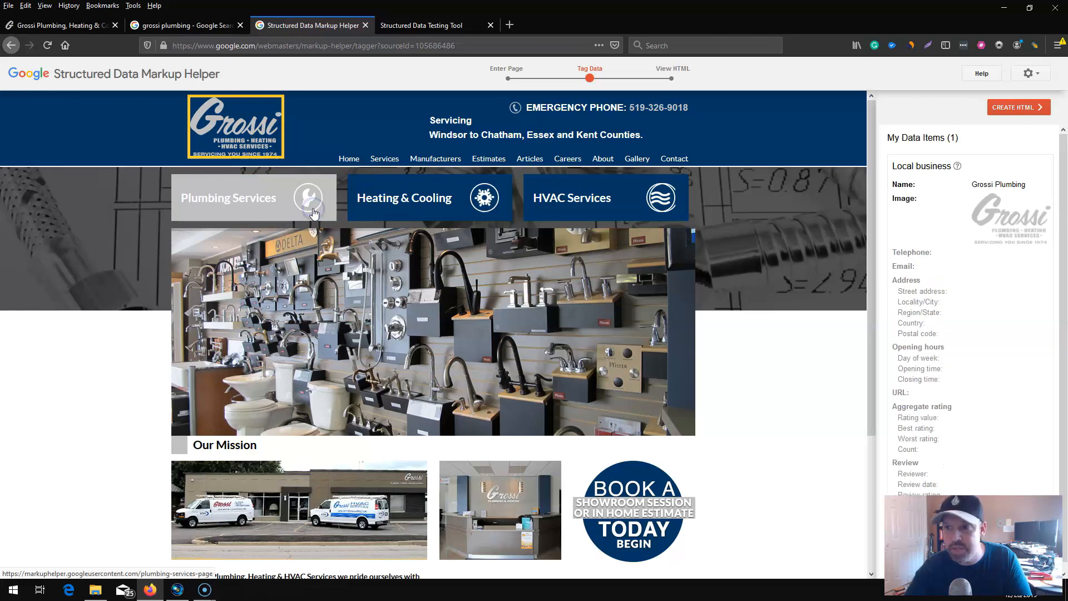
pyautogui.click(245, 134)
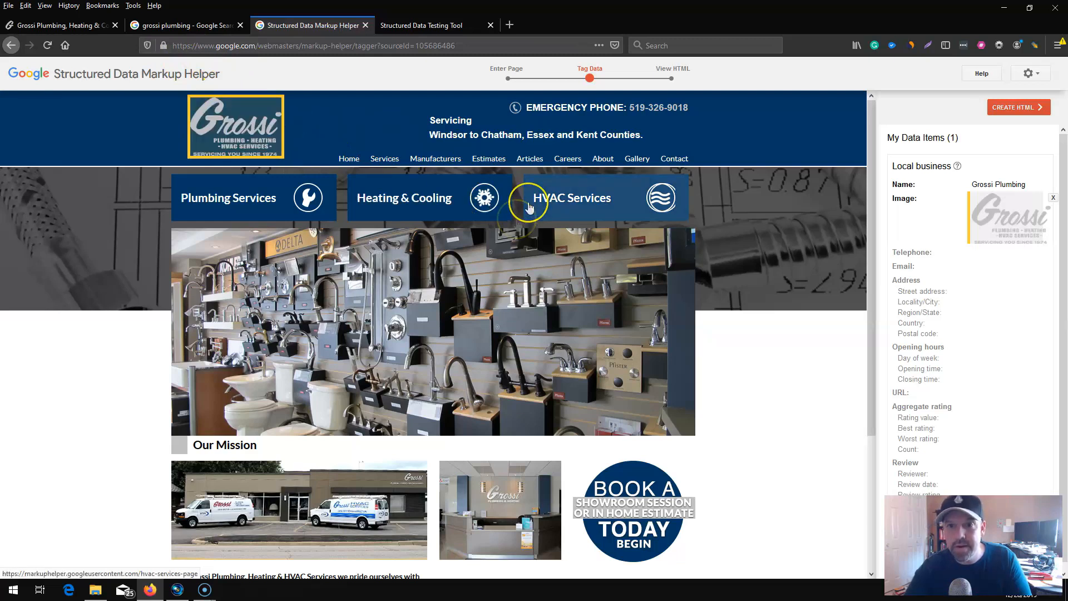
# Examine the page from header to footer, including the Contact link, for email, address and opening-hours details to tag.
pyautogui.scroll(-5, 550, 285)
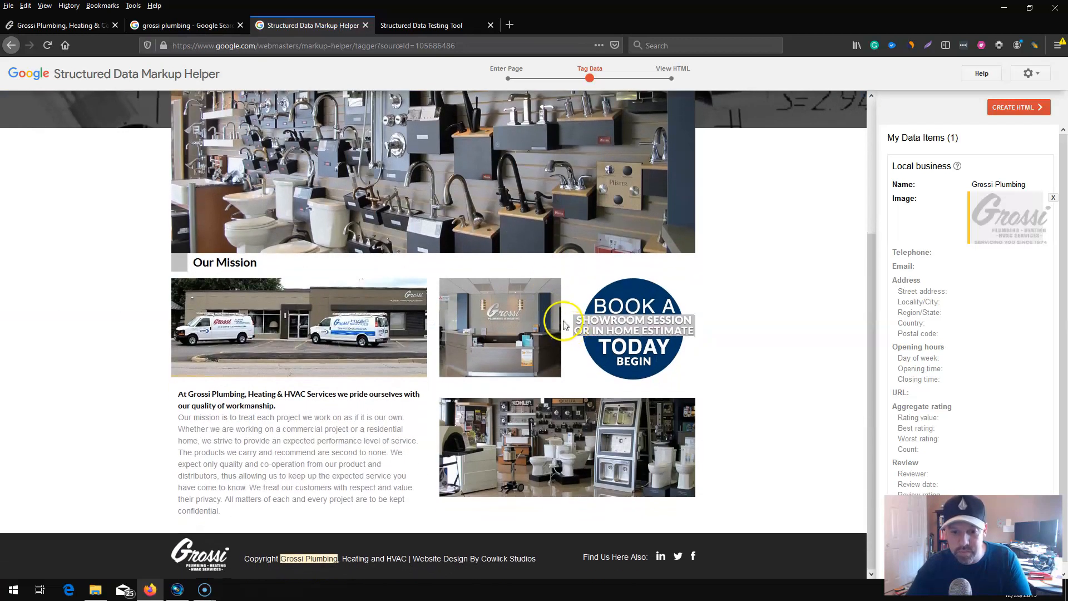
pyautogui.scroll(5, 563, 321)
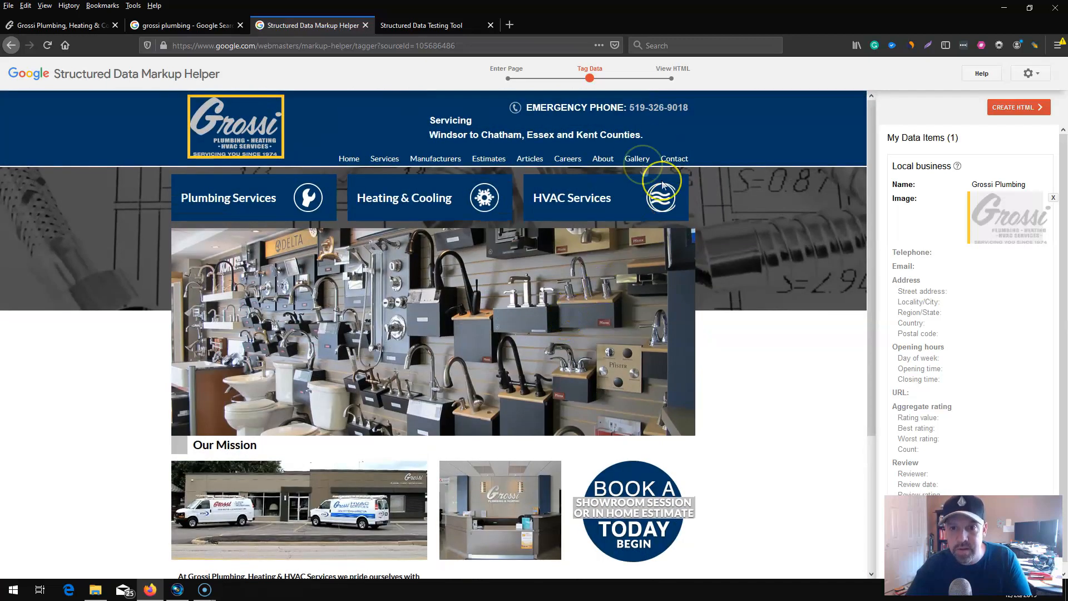
pyautogui.click(674, 161)
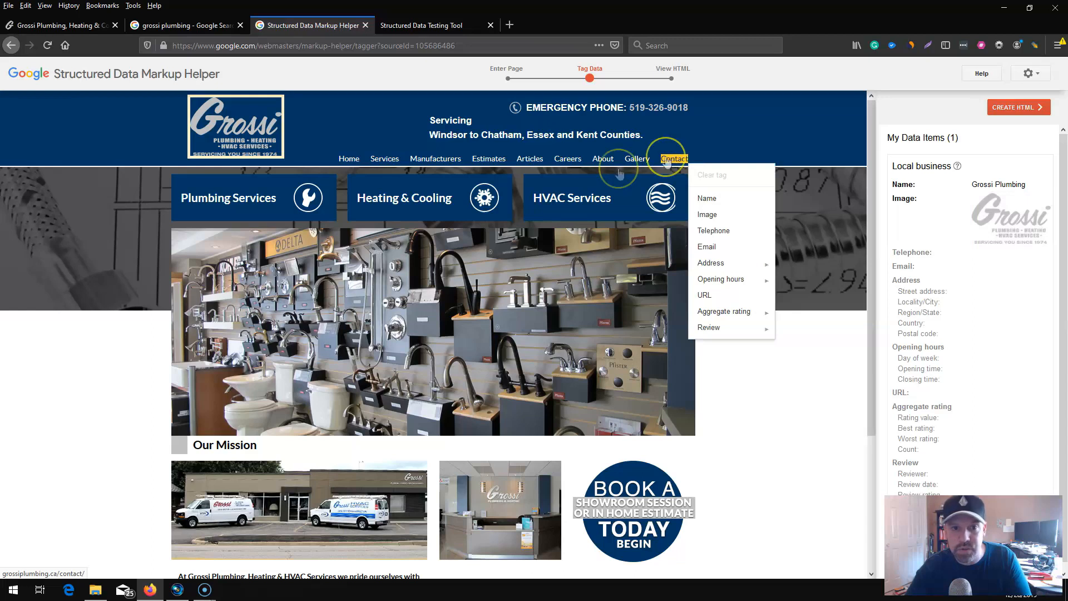
pyautogui.scroll(-5, 488, 290)
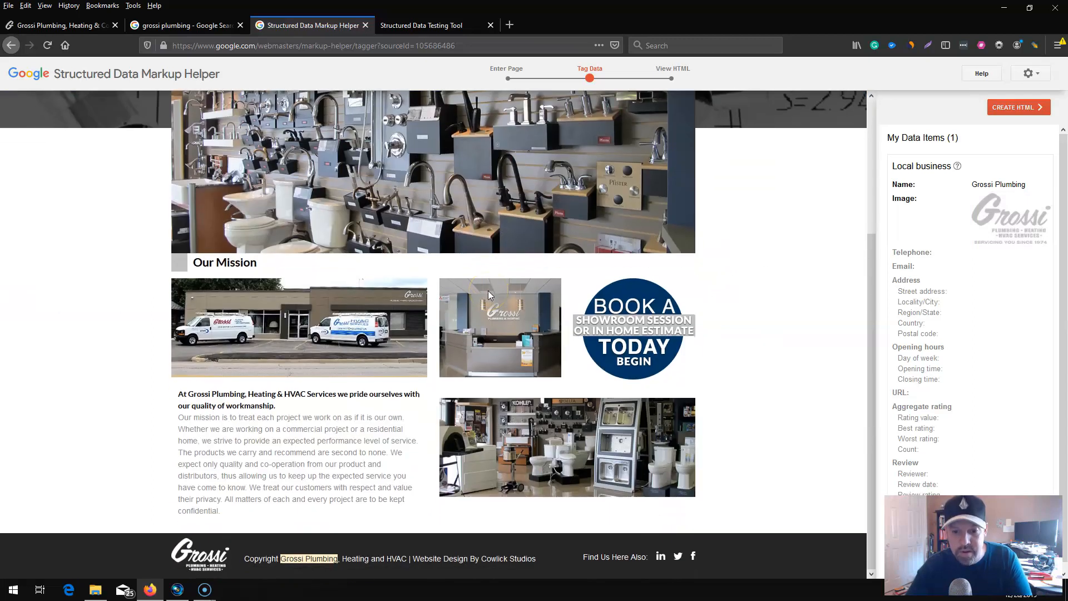
pyautogui.scroll(5, 487, 289)
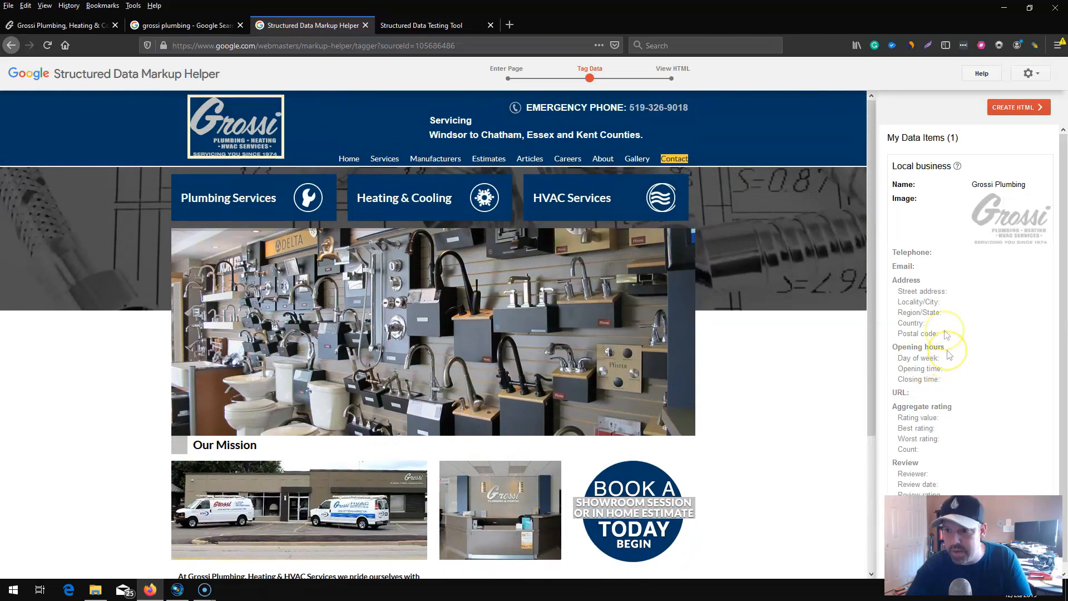
pyautogui.scroll(-1, 798, 354)
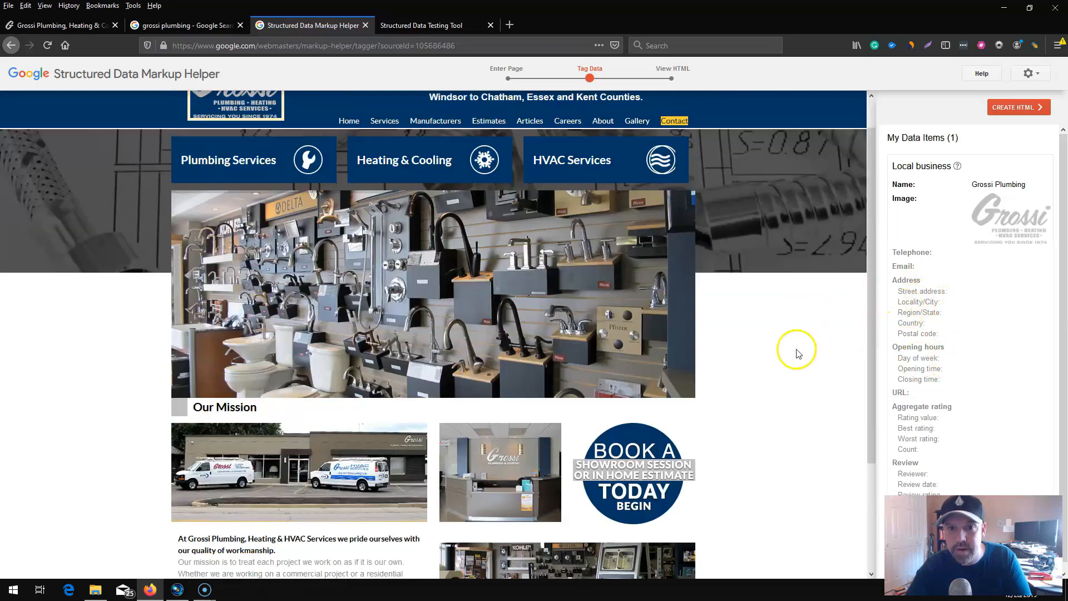
pyautogui.scroll(-4, 799, 354)
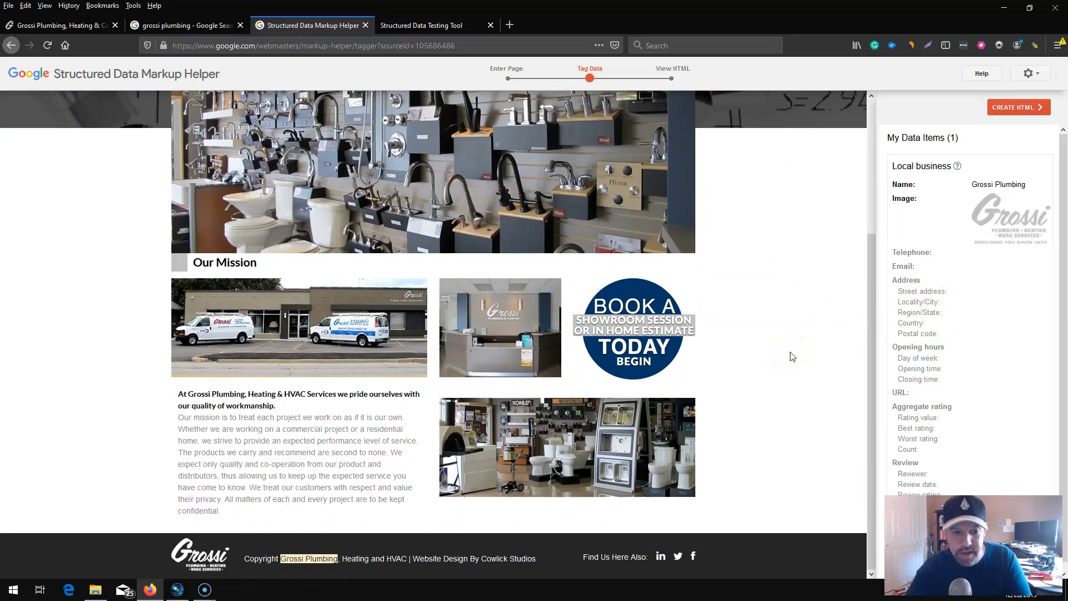
pyautogui.scroll(5, 793, 356)
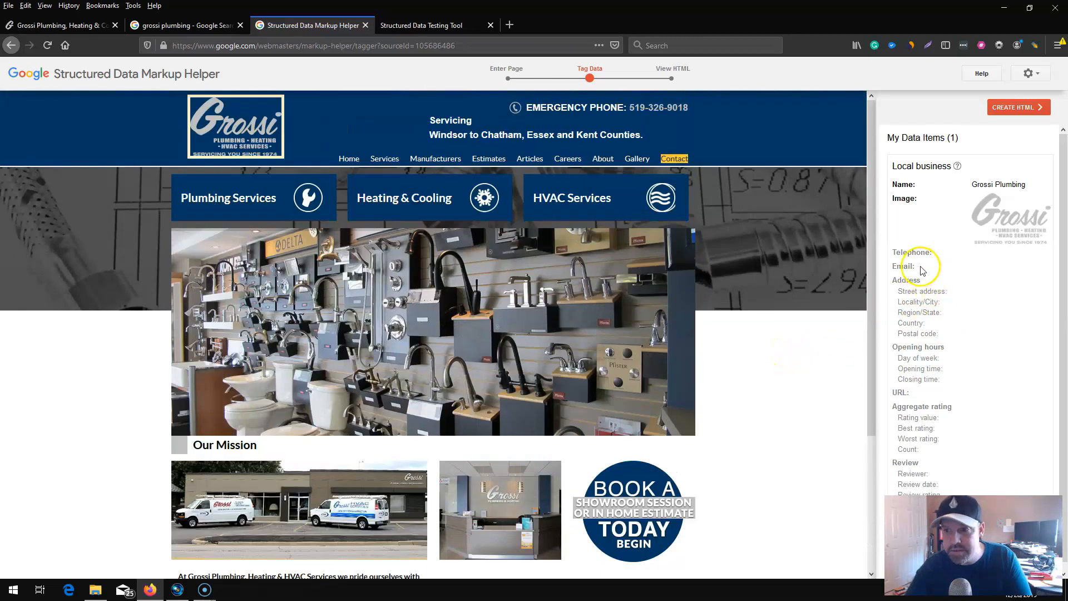
pyautogui.click(947, 291)
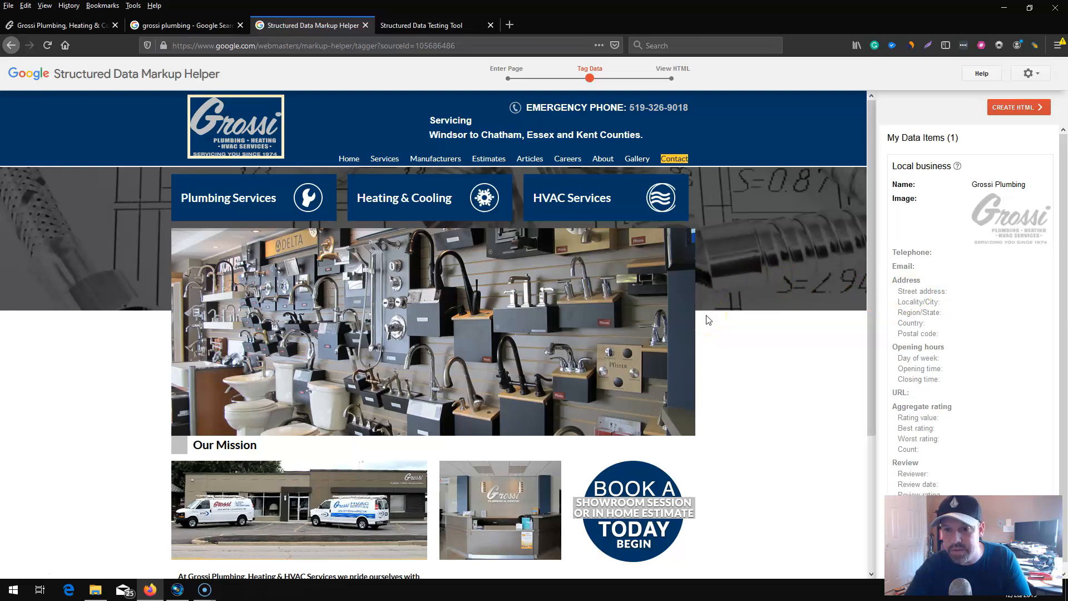
# Tag the emergency phone number in the page header as the business Telephone.
pyautogui.scroll(-5, 705, 315)
pyautogui.scroll(5, 702, 308)
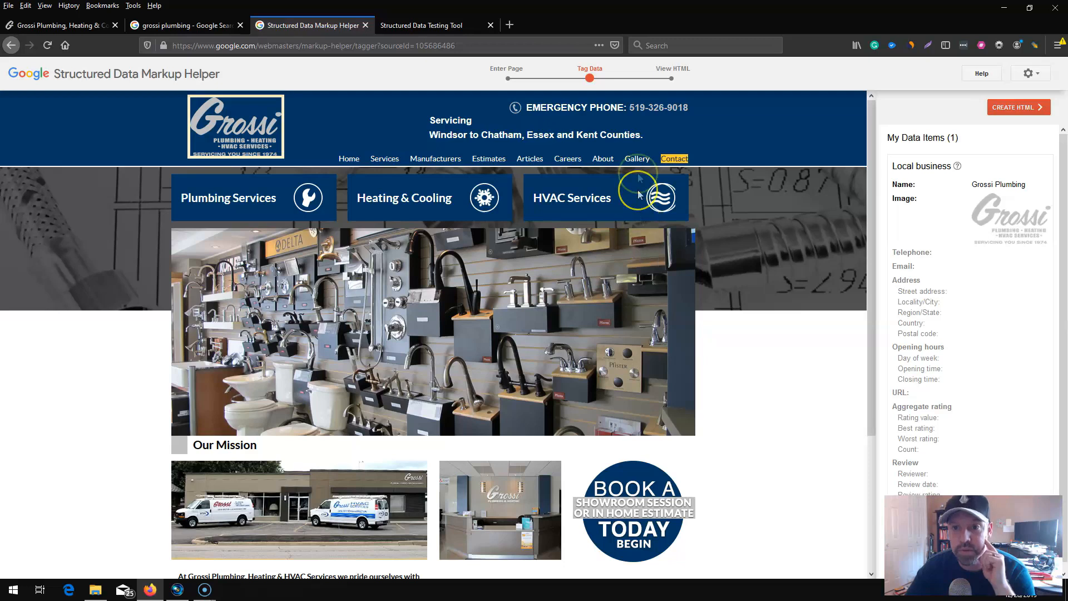
pyautogui.moveTo(691, 110); pyautogui.dragTo(636, 111)
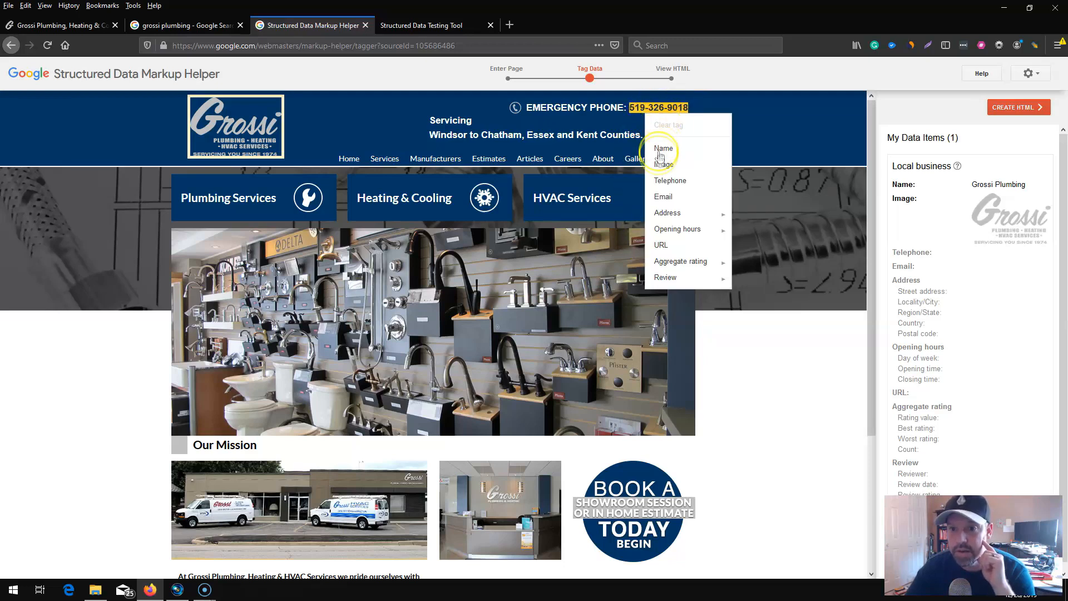
pyautogui.click(669, 181)
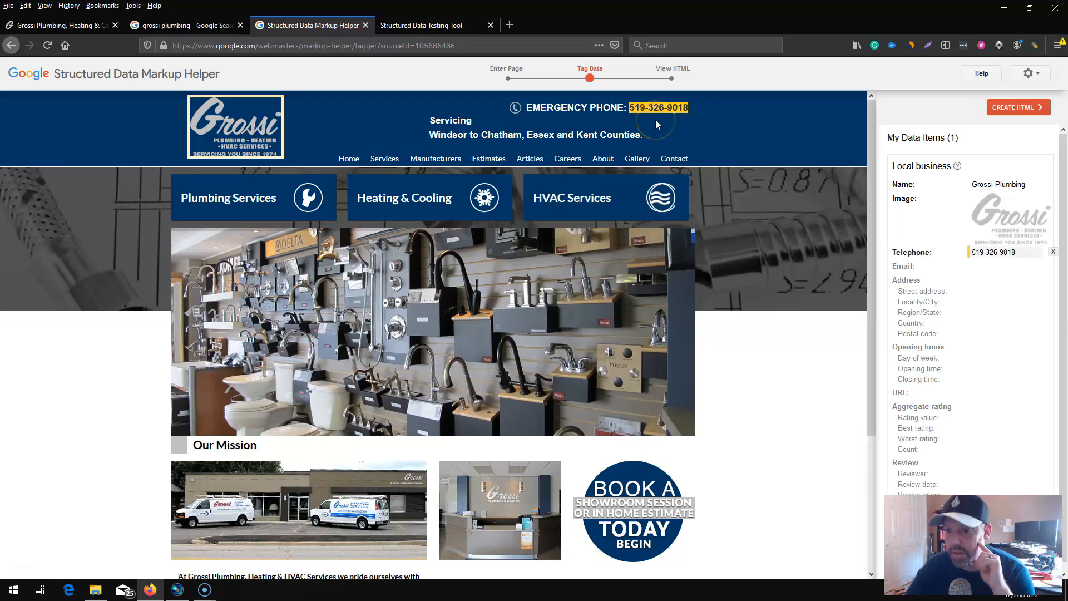
# Check the footer and the Contact link for remaining business details, leaving the link untagged.
pyautogui.scroll(-5, 596, 372)
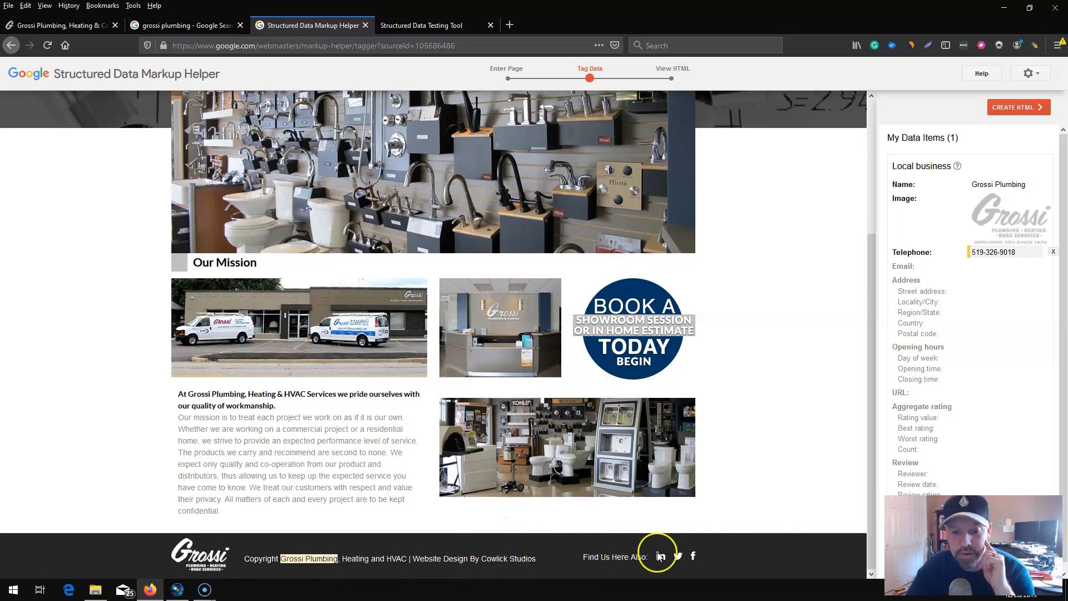
pyautogui.scroll(1, 608, 496)
pyautogui.scroll(3, 608, 497)
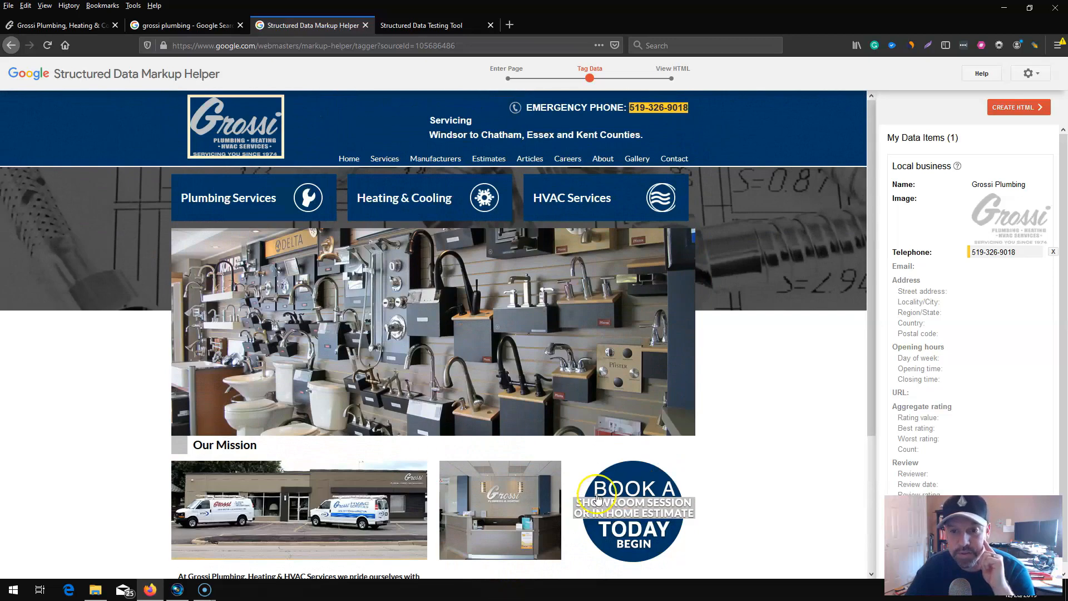
pyautogui.click(679, 160)
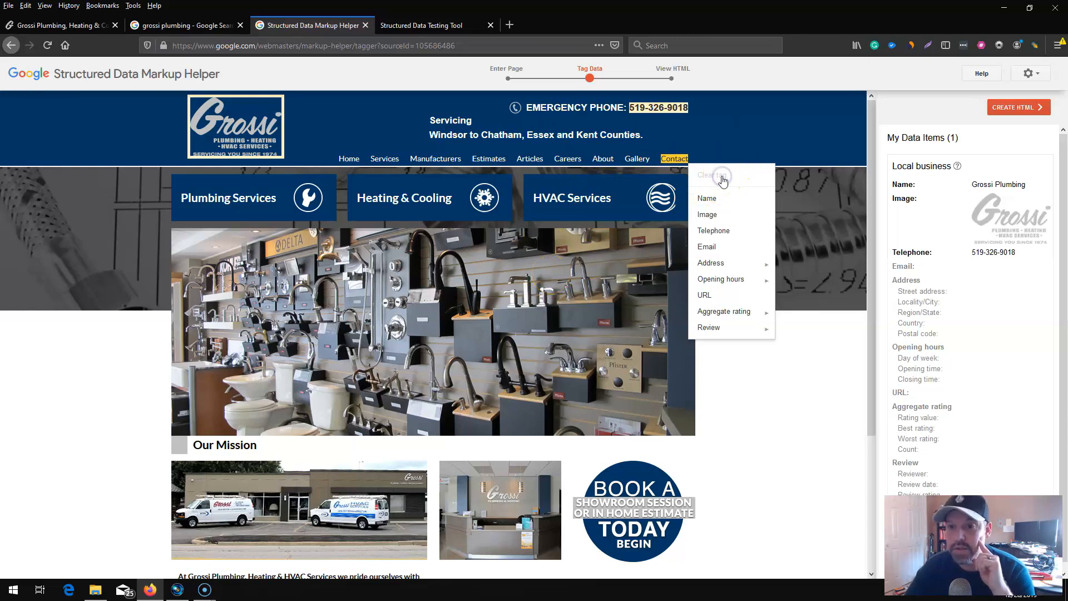
pyautogui.click(739, 136)
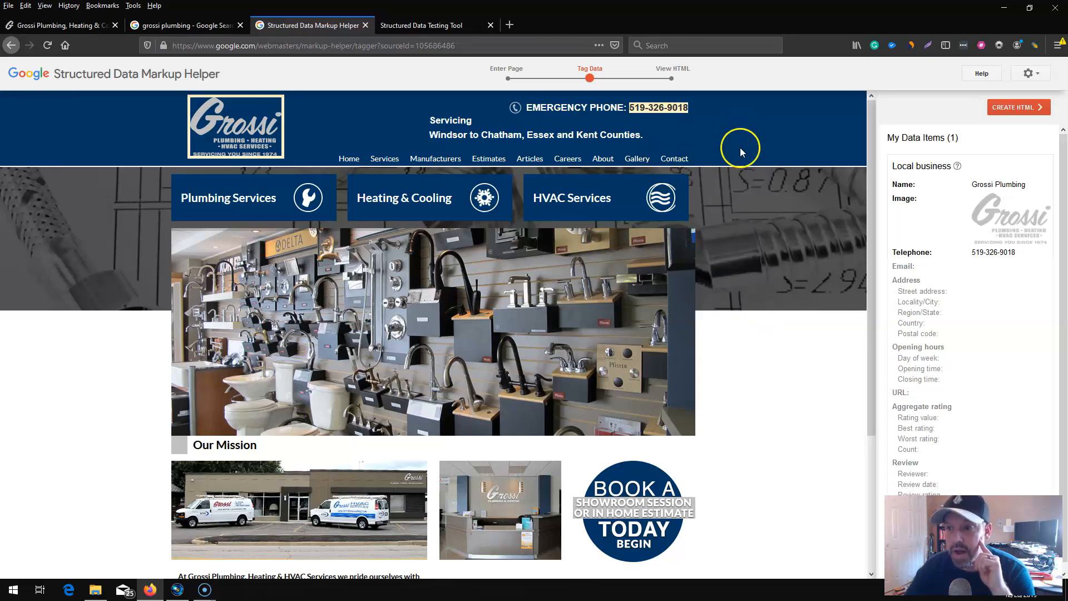
# Generate the markup HTML from the tags applied to the page.
pyautogui.click(1012, 107)
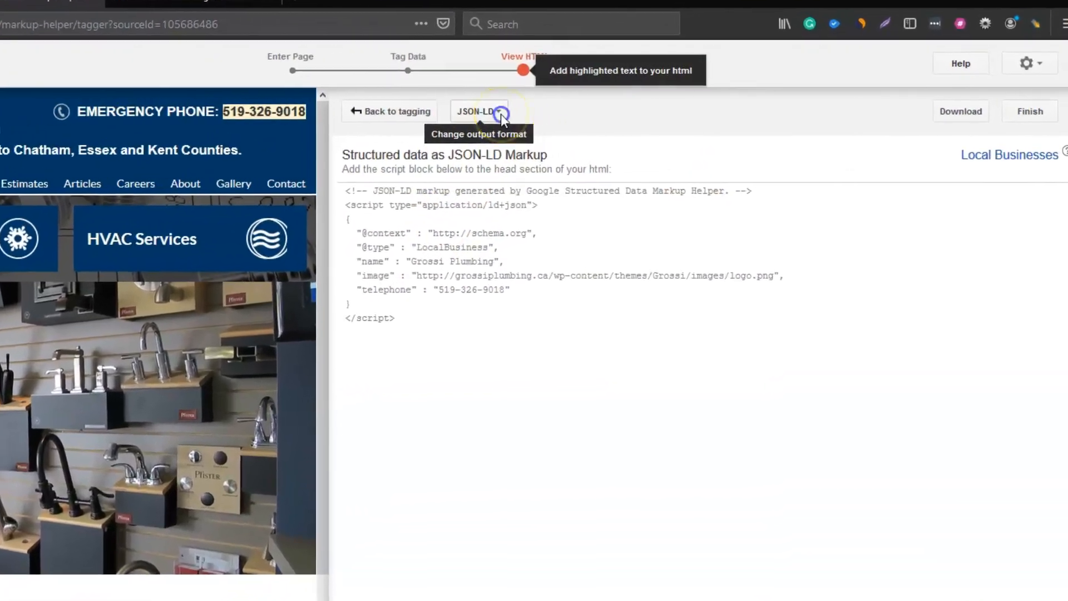
# Switch the output format to Microdata and examine where the highlighted markup sits in the page source.
pyautogui.click(582, 110)
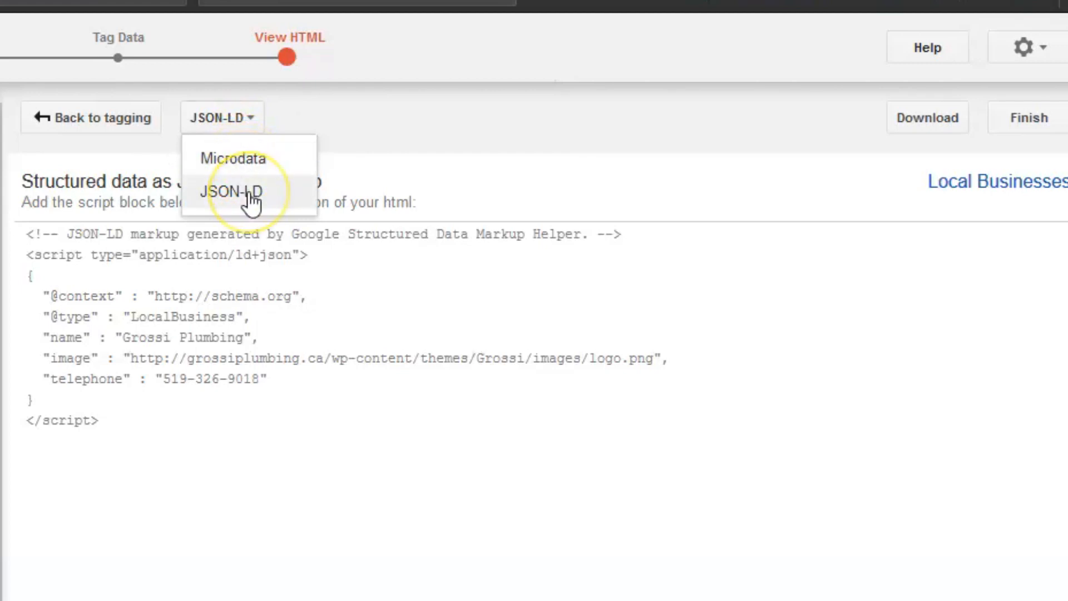
pyautogui.click(250, 159)
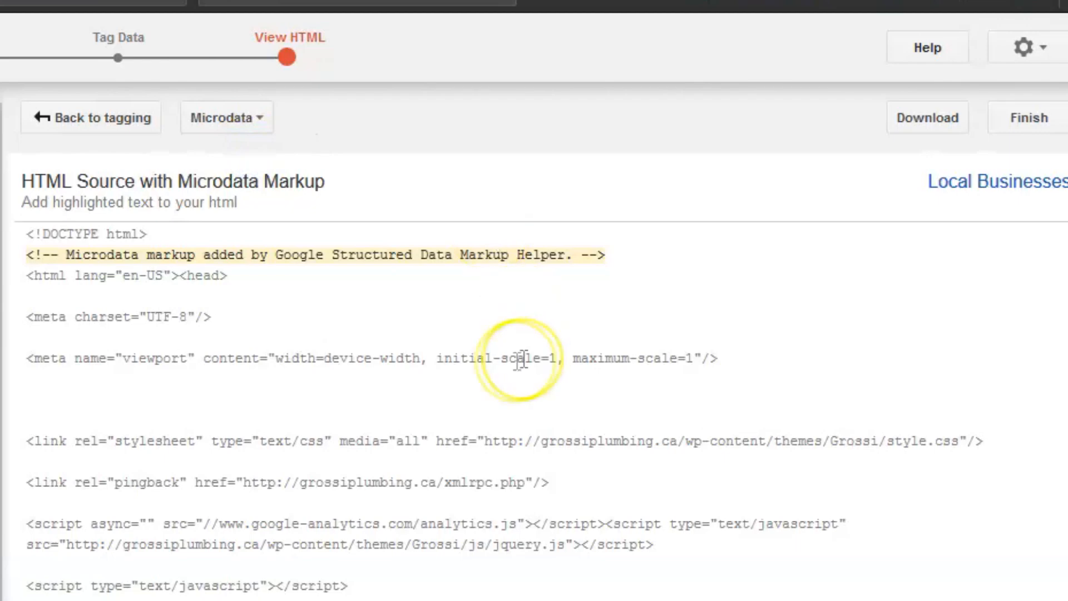
pyautogui.scroll(-8, 456, 529)
pyautogui.scroll(-3, 448, 556)
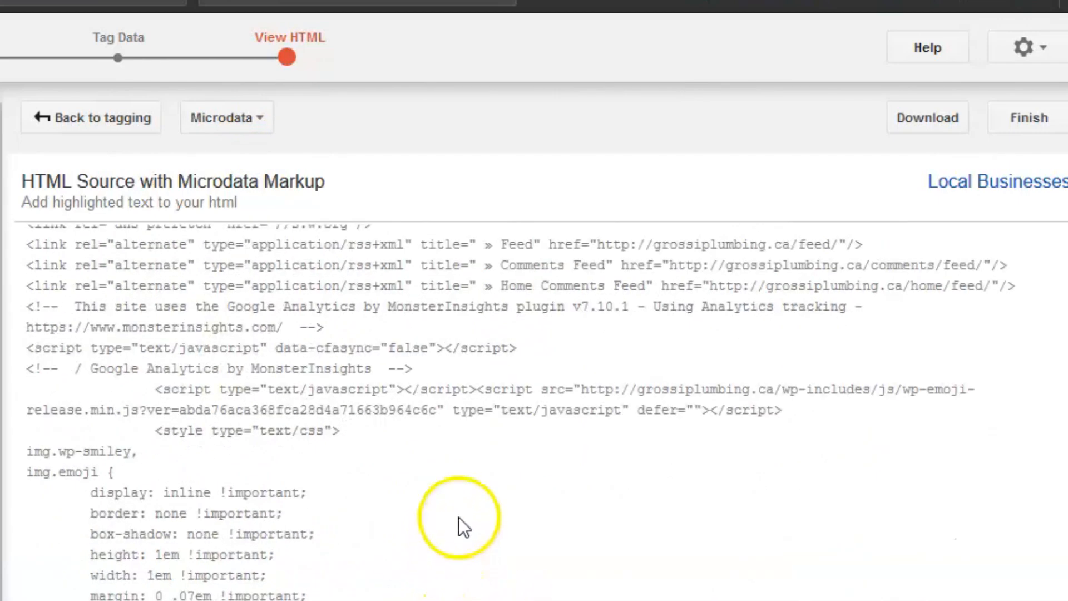
pyautogui.scroll(10, 458, 512)
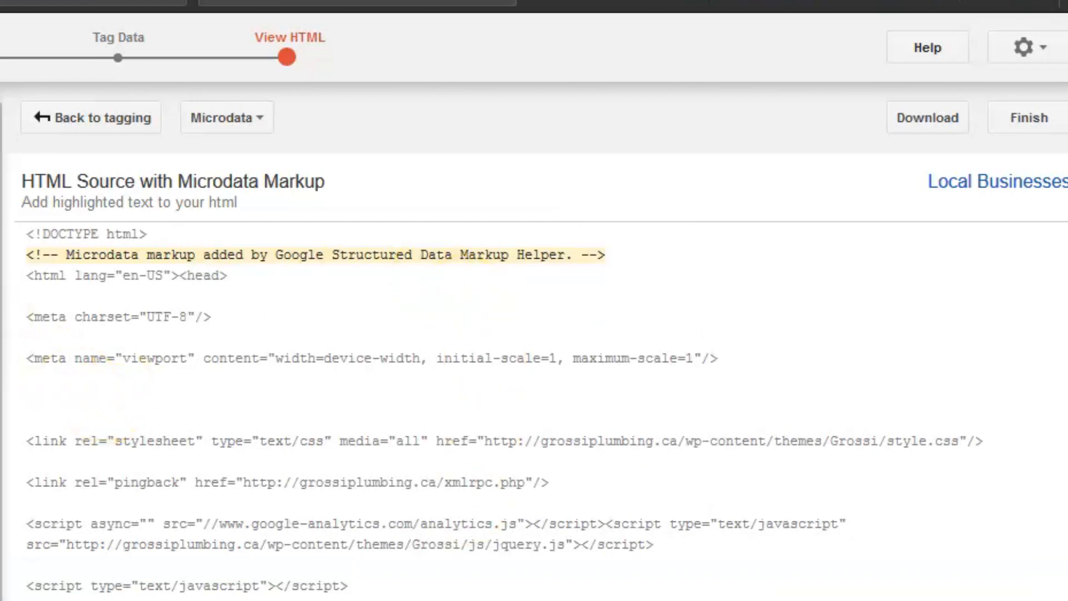
pyautogui.scroll(-15, 445, 418)
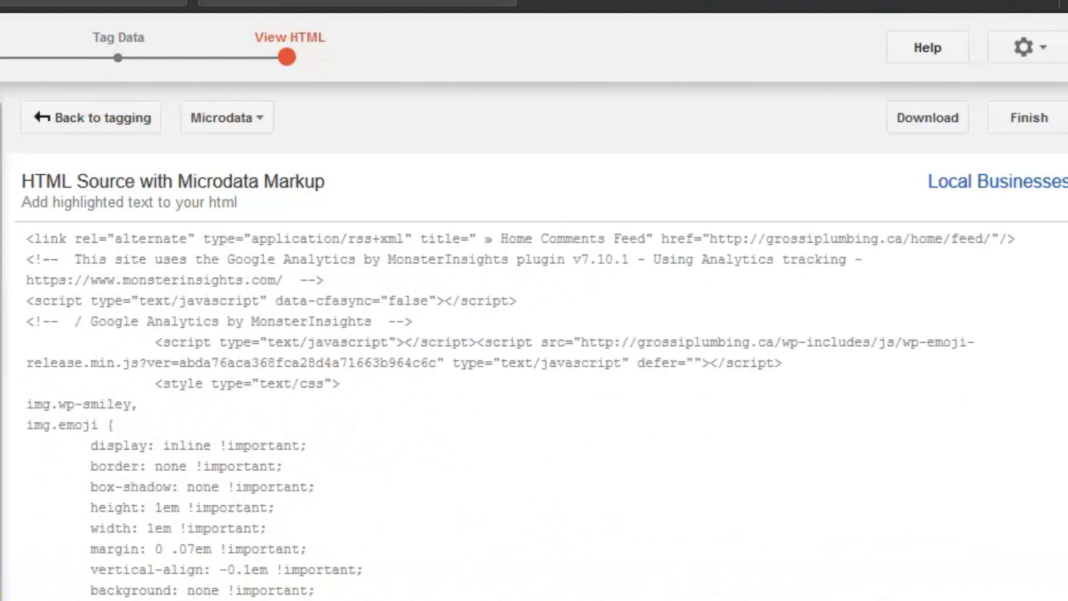
pyautogui.scroll(-8, 164, 597)
pyautogui.scroll(8, 165, 596)
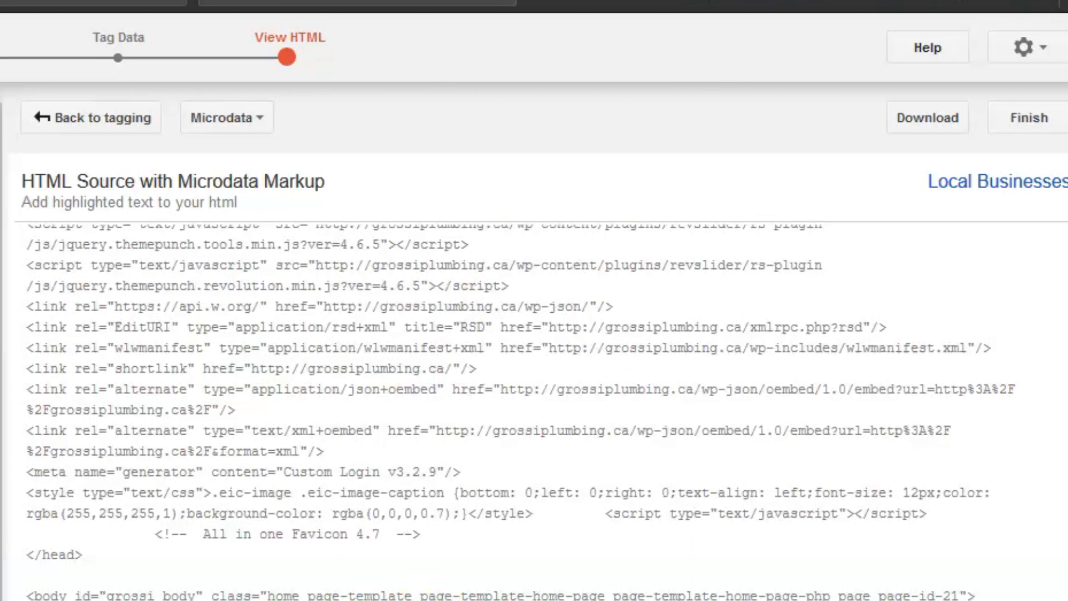
pyautogui.scroll(-2, 521, 419)
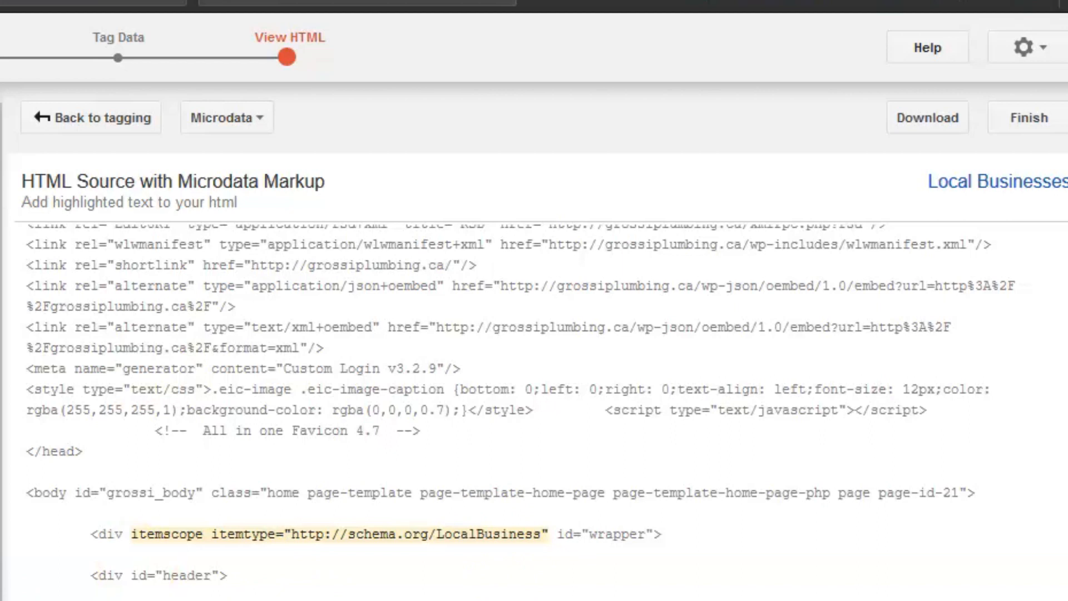
# Set the output format to JSON-LD and copy the entire generated script block.
pyautogui.click(228, 116)
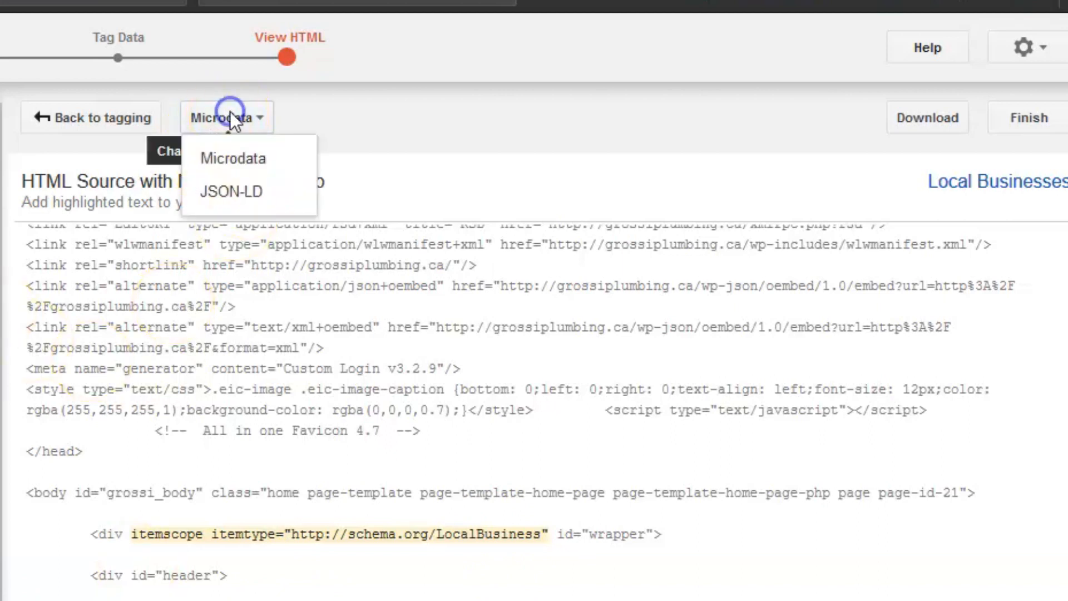
pyautogui.click(230, 193)
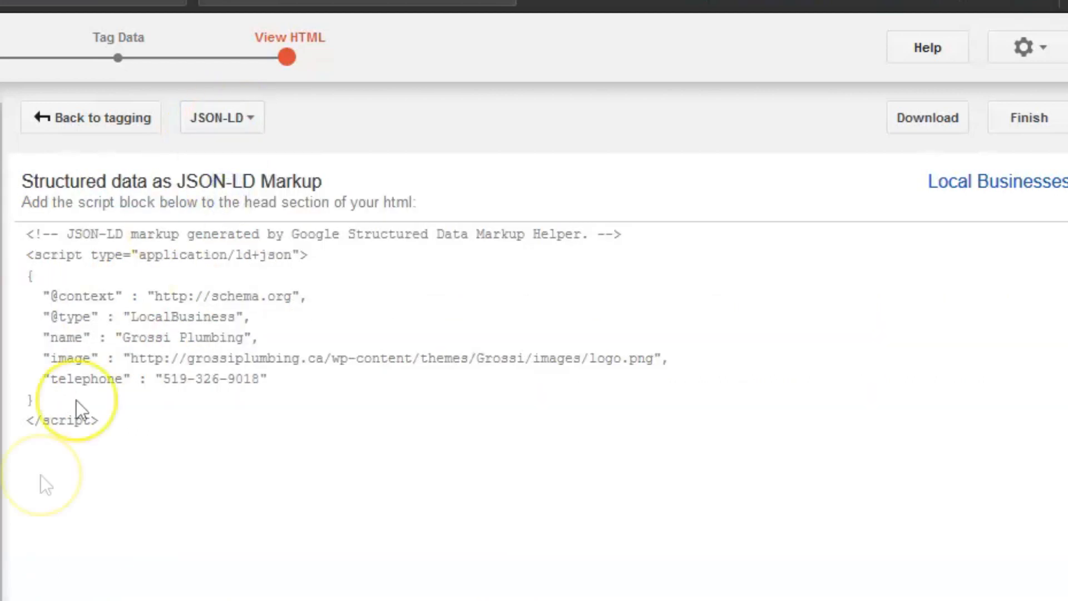
pyautogui.moveTo(129, 416); pyautogui.dragTo(15, 233)
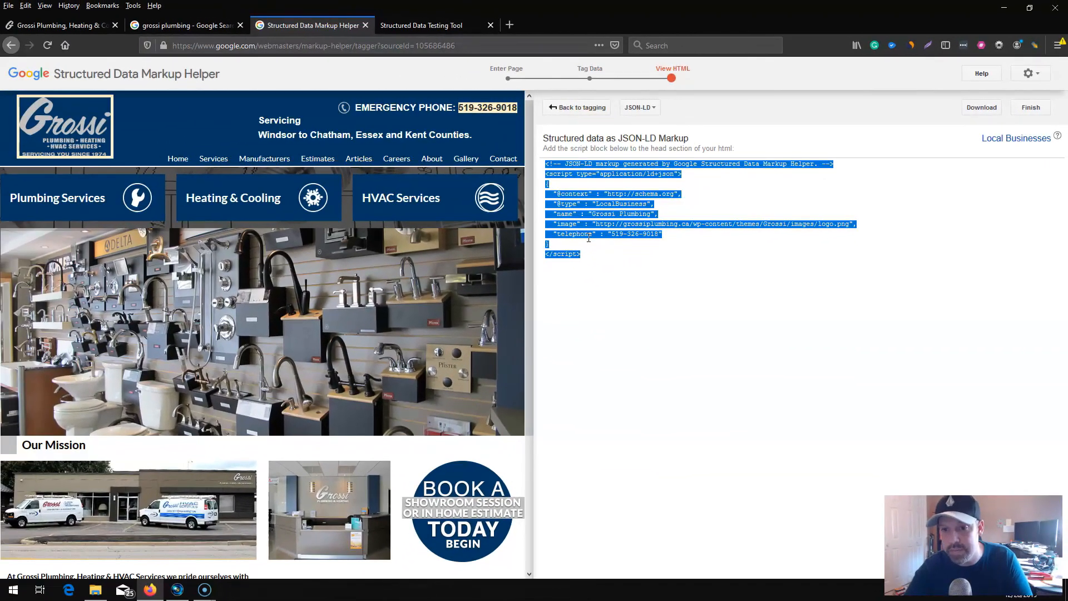
pyautogui.rightClick(600, 174)
pyautogui.click(624, 184)
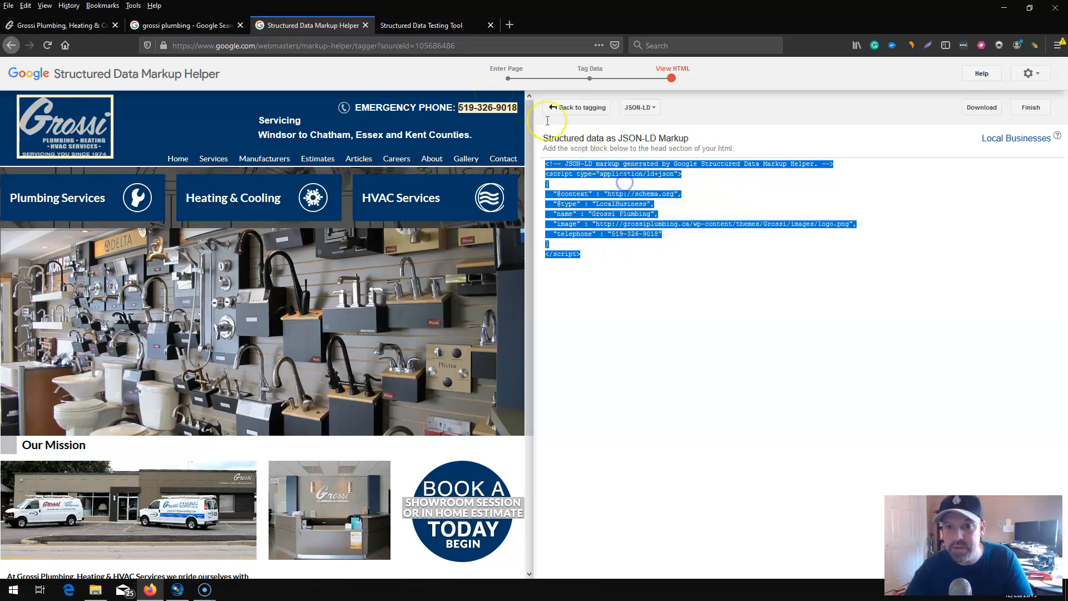
# Switch to the Structured Data Testing Tool and test the copied JSON-LD markup as a code snippet.
pyautogui.click(438, 27)
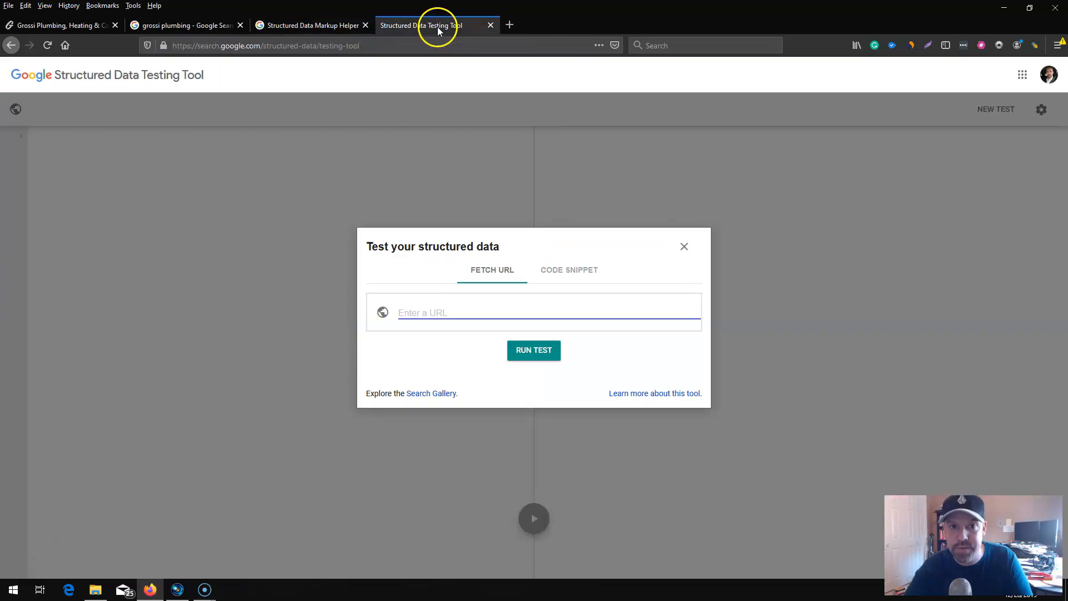
pyautogui.click(560, 274)
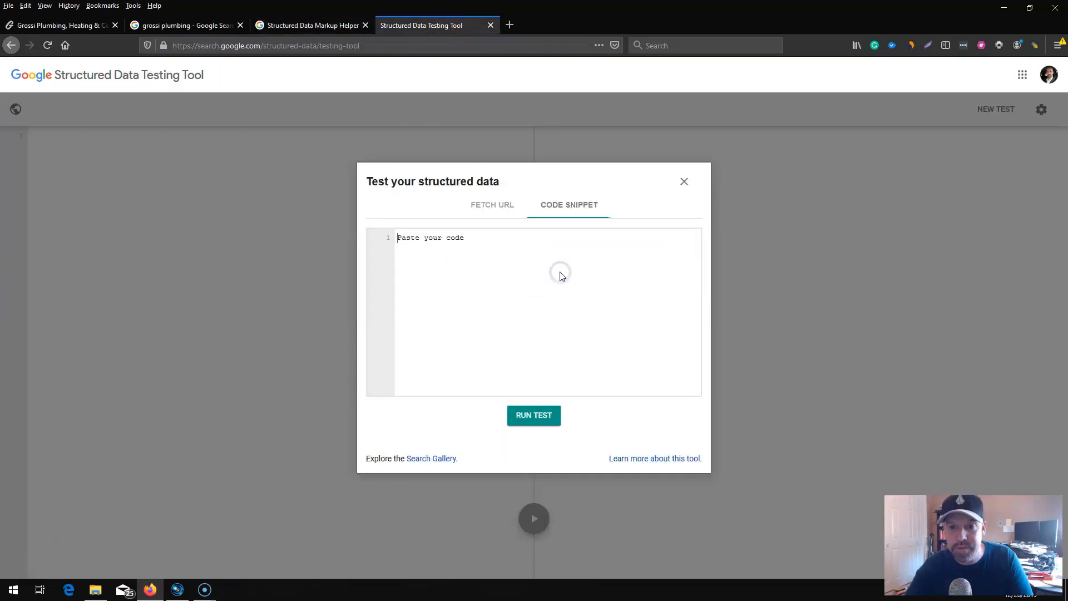
pyautogui.click(444, 238)
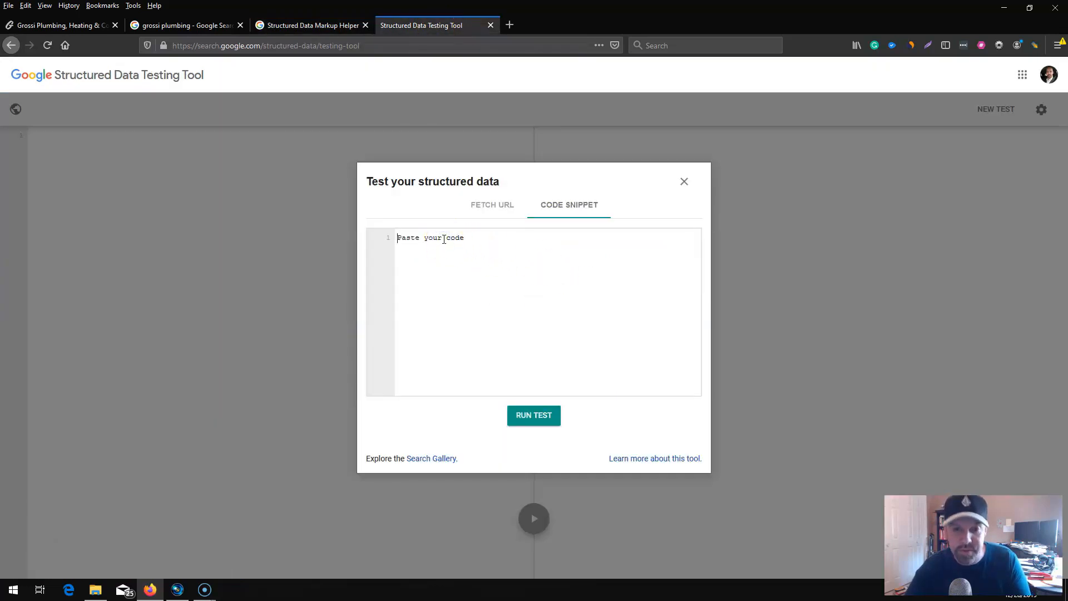
pyautogui.hotkey('ctrl', 'v')
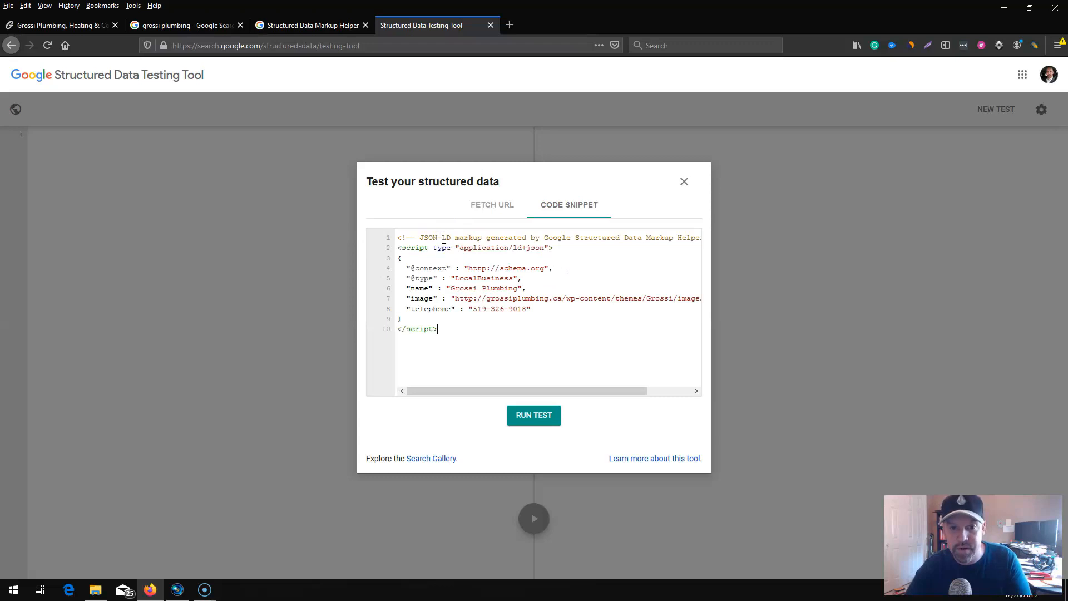
pyautogui.click(533, 418)
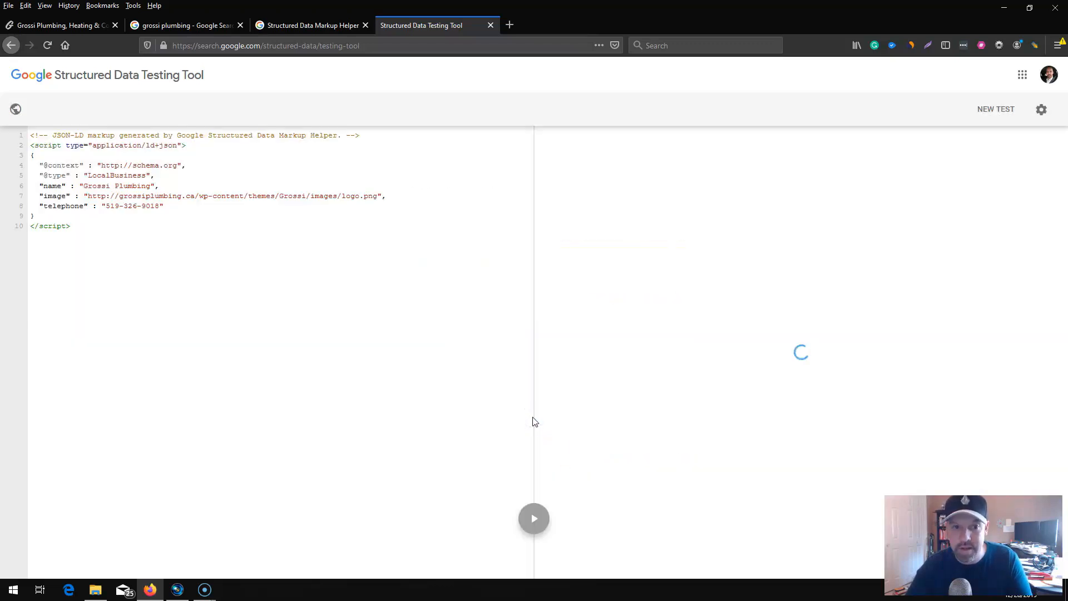
# Examine the address and priceRange warnings in the LocalBusiness result and locate them in the code.
pyautogui.click(606, 367)
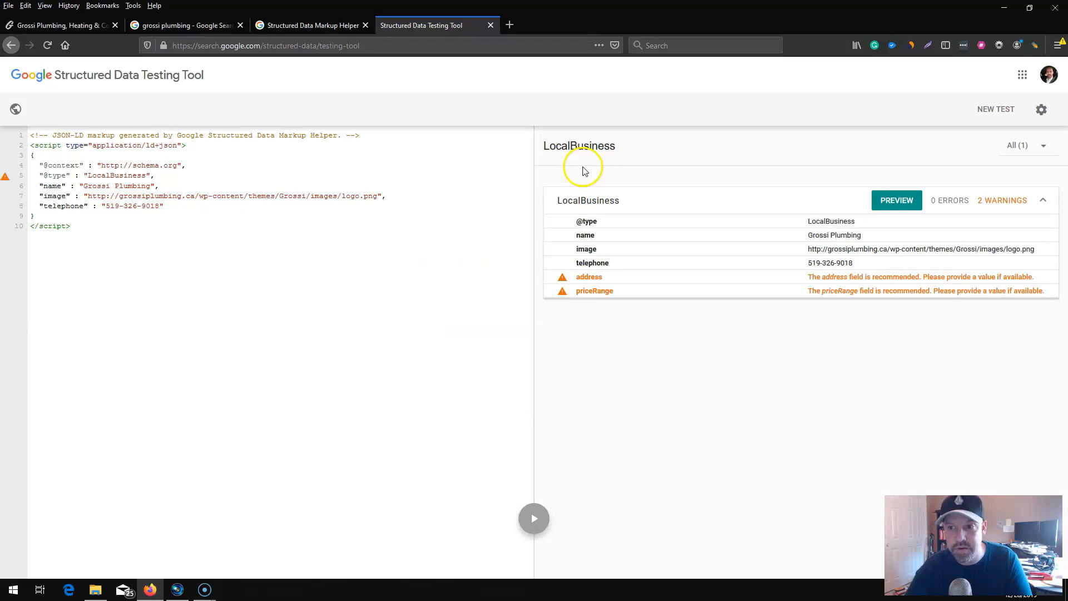
pyautogui.click(596, 279)
pyautogui.click(599, 290)
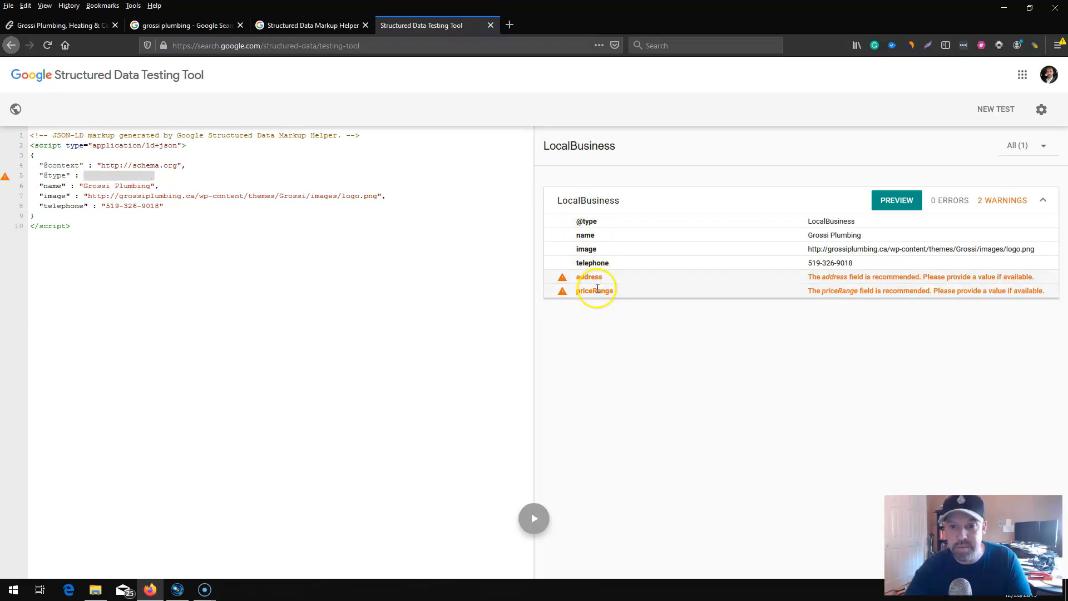
pyautogui.click(349, 260)
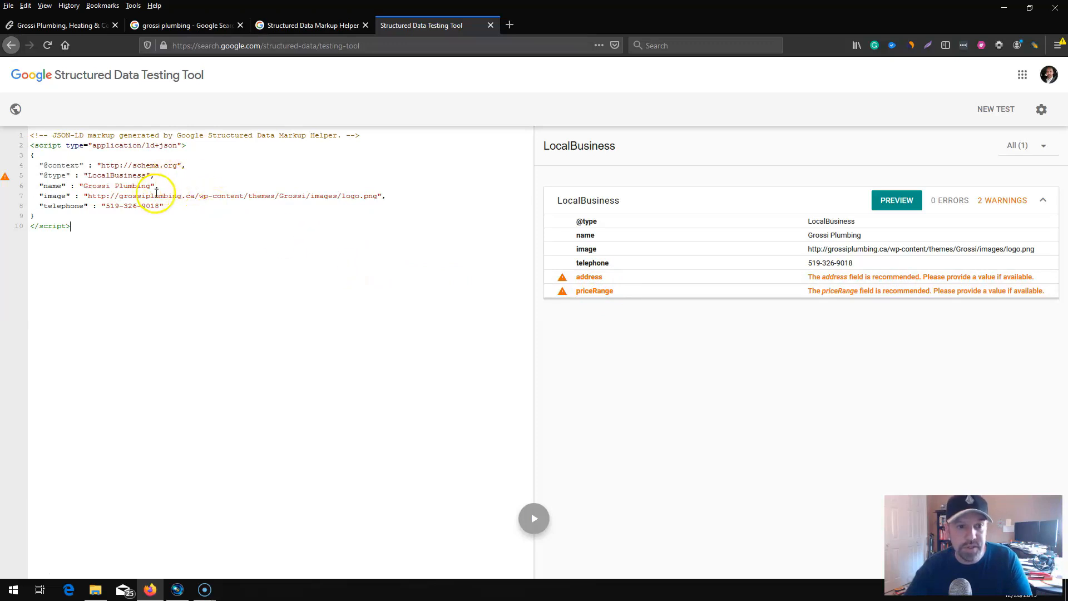
# Add a comma after the telephone value and start an "address" : property on a new line below it.
pyautogui.click(166, 206)
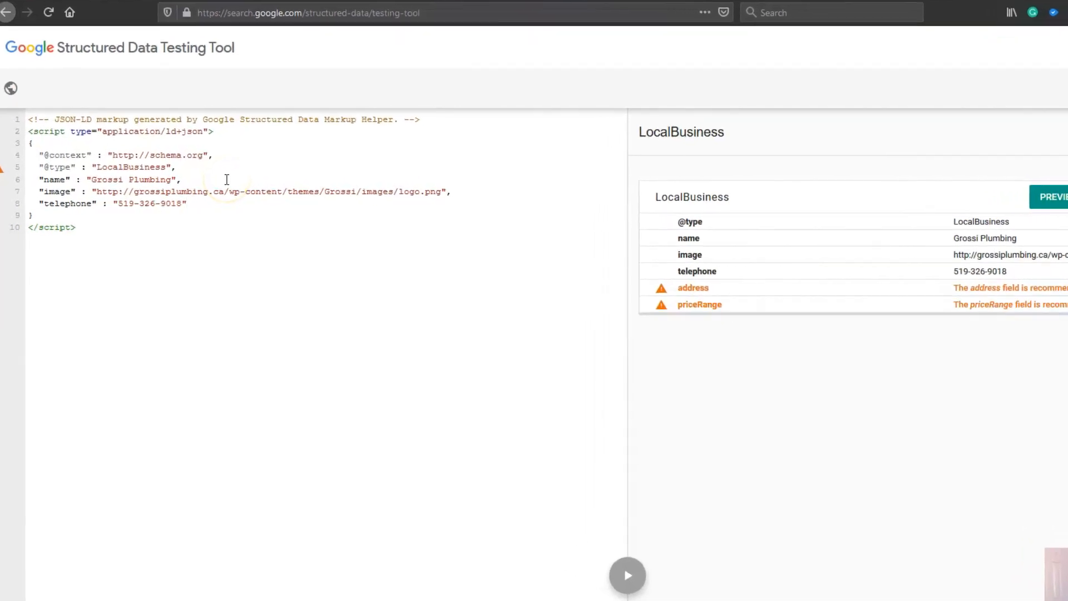
pyautogui.write(',')
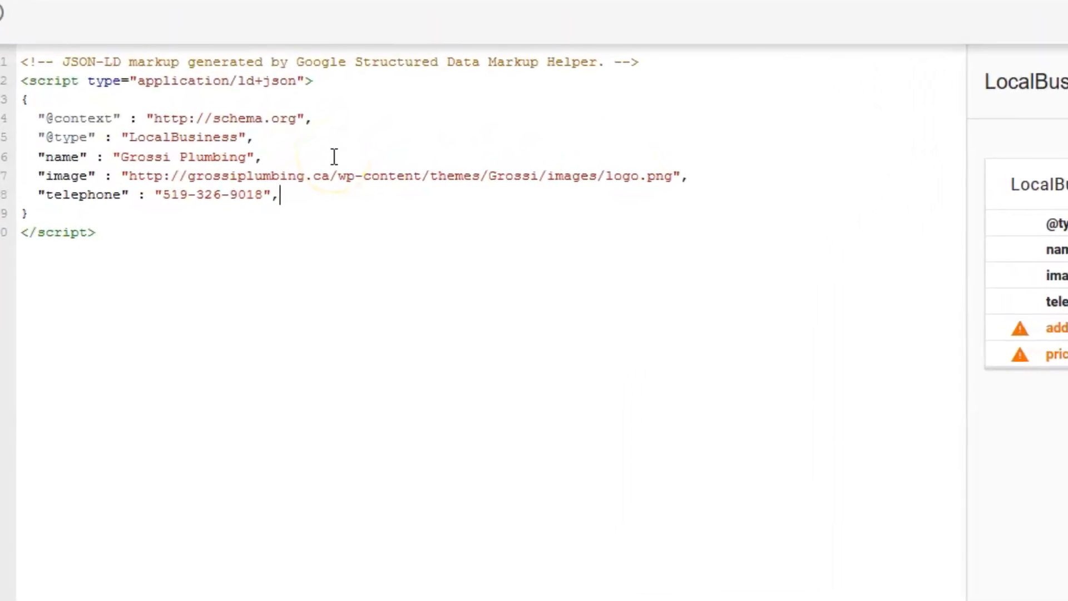
pyautogui.press('Return')
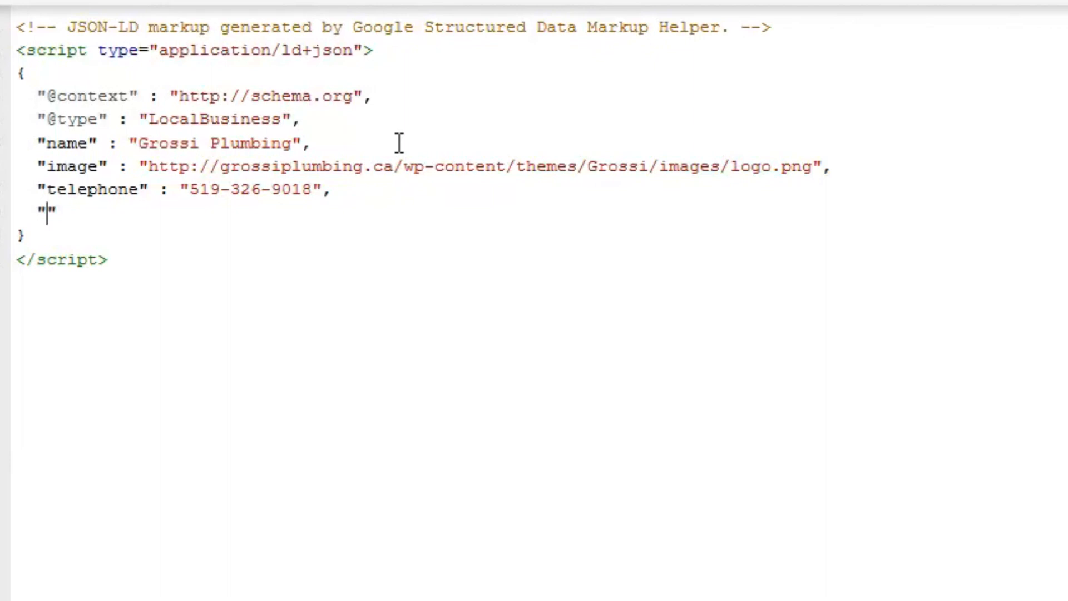
pyautogui.write('"address')
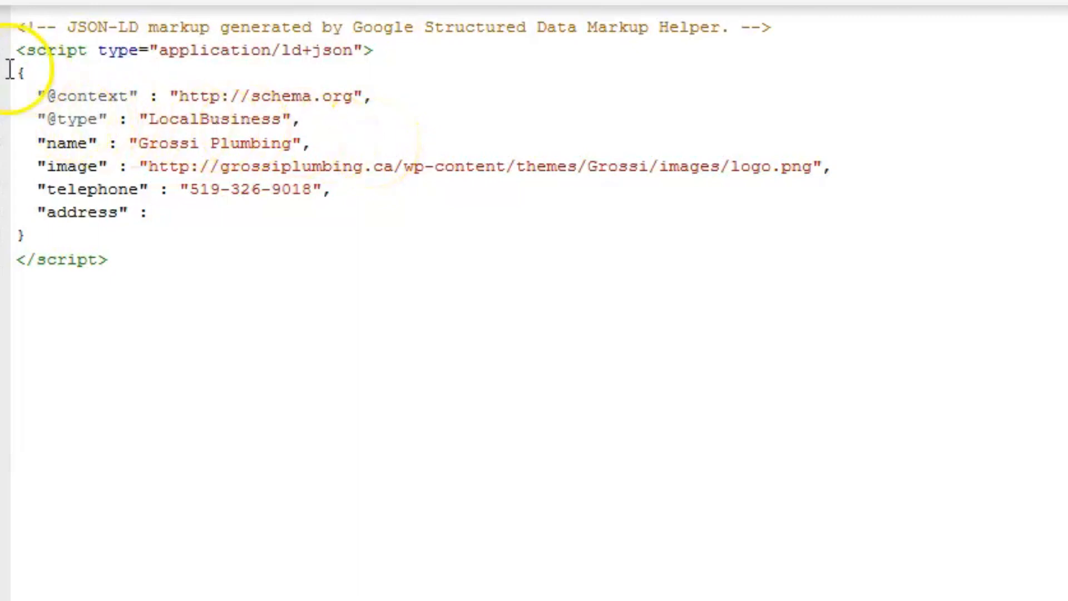
pyautogui.moveTo(26, 73); pyautogui.dragTo(16, 73)
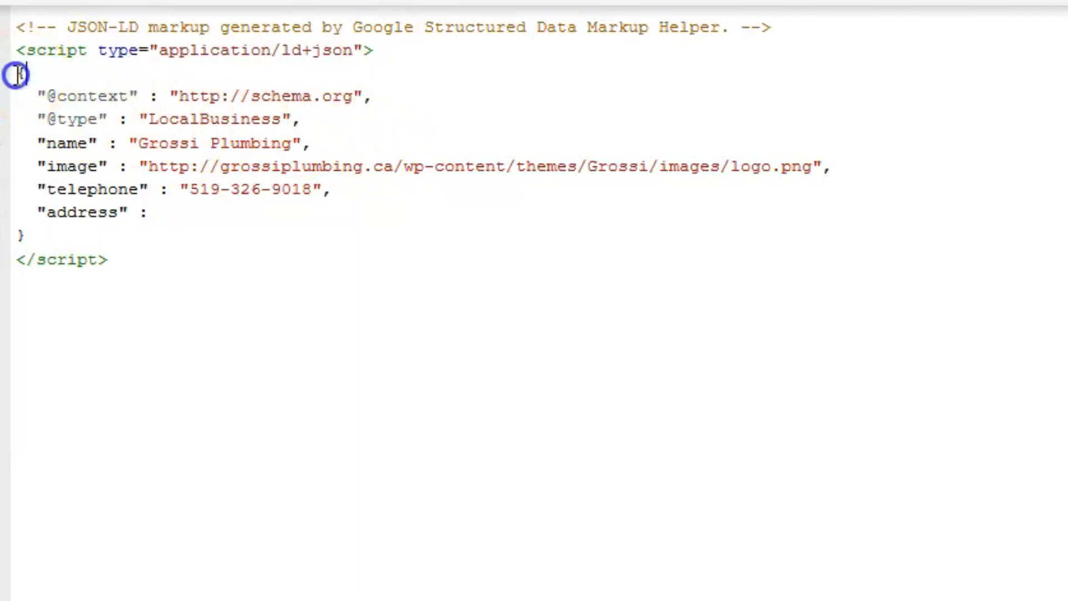
pyautogui.moveTo(25, 235); pyautogui.dragTo(9, 237)
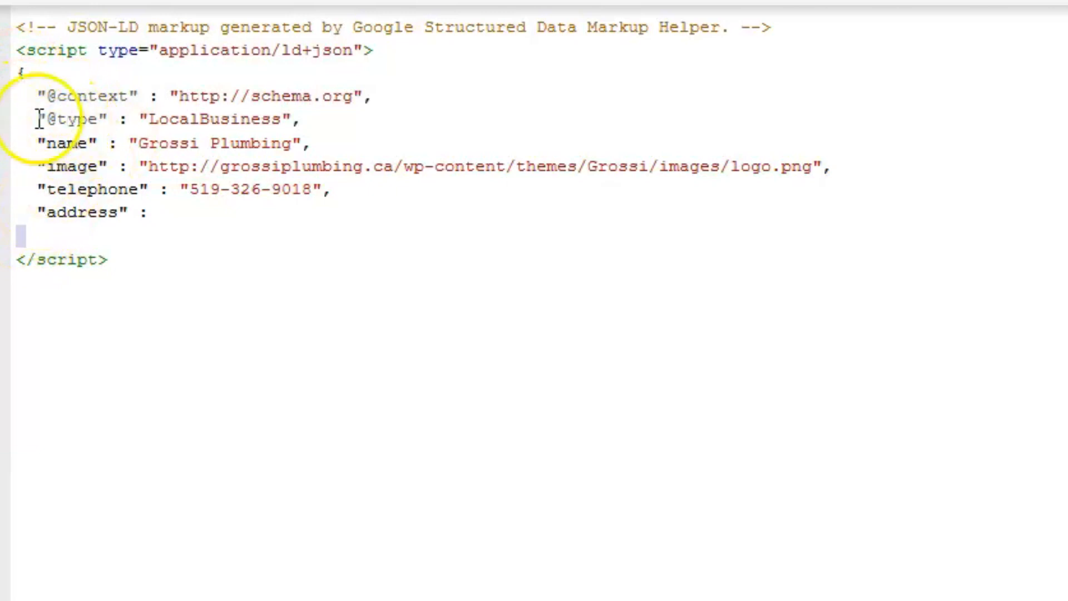
pyautogui.moveTo(281, 119); pyautogui.dragTo(134, 119)
pyautogui.click(186, 143)
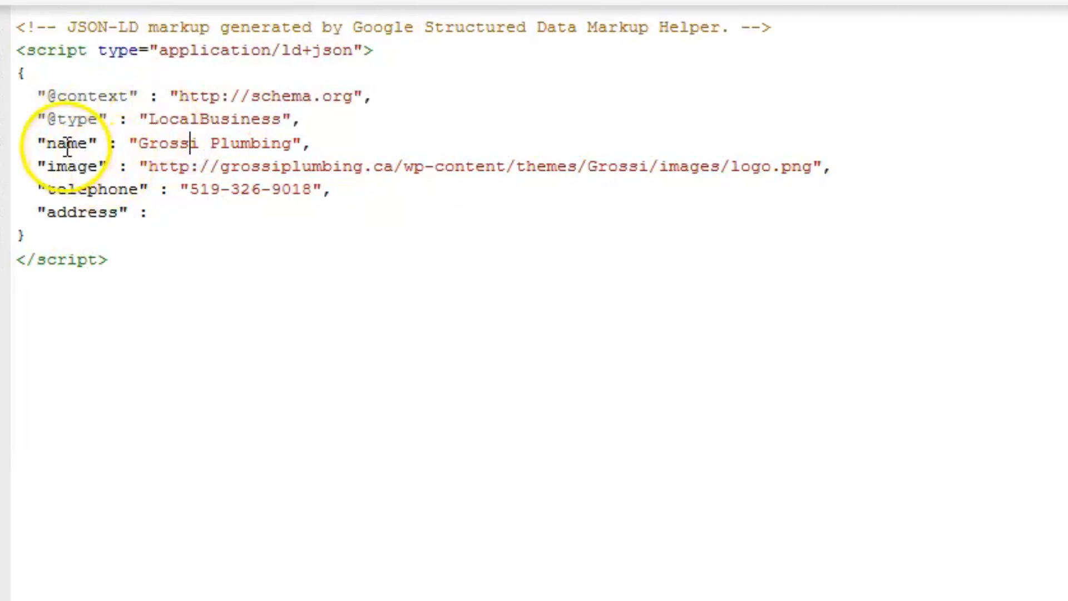
pyautogui.moveTo(47, 119); pyautogui.dragTo(56, 119)
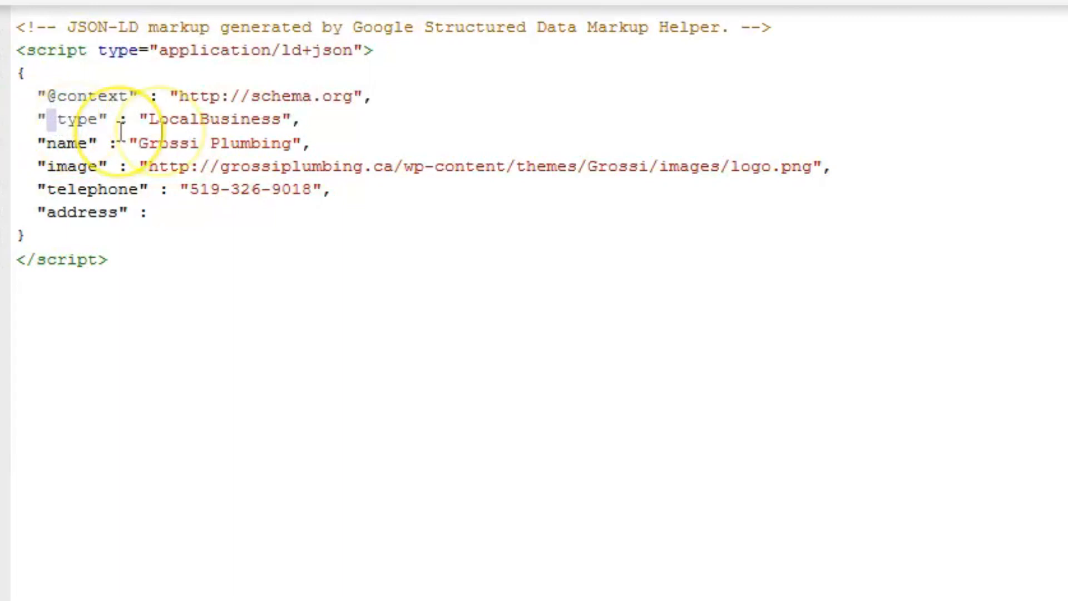
pyautogui.moveTo(140, 119); pyautogui.dragTo(312, 119)
pyautogui.click(312, 118)
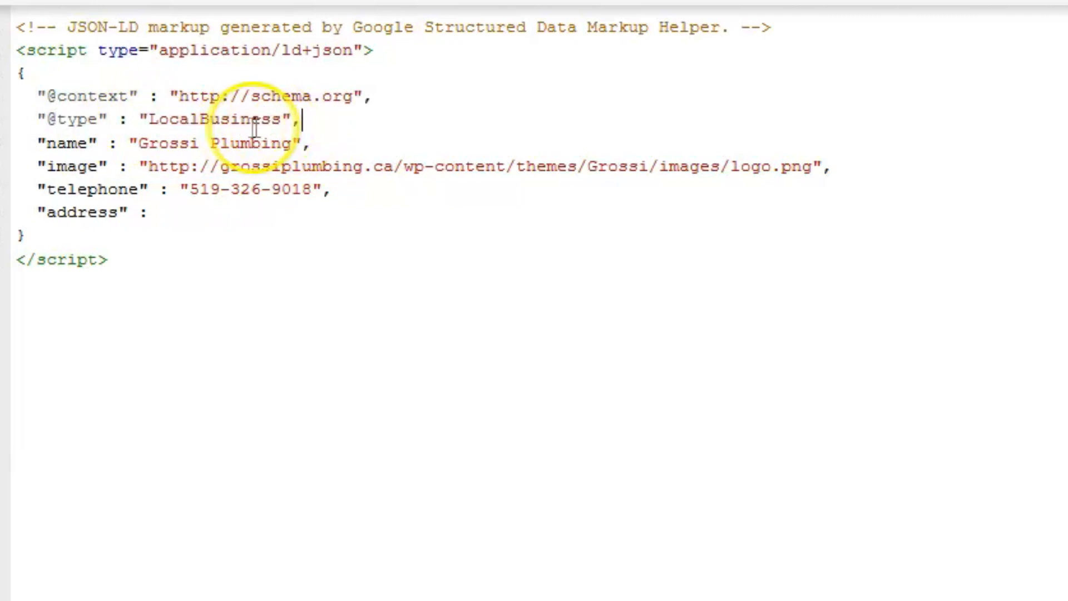
pyautogui.click(49, 144)
pyautogui.click(48, 166)
pyautogui.click(48, 196)
pyautogui.click(72, 213)
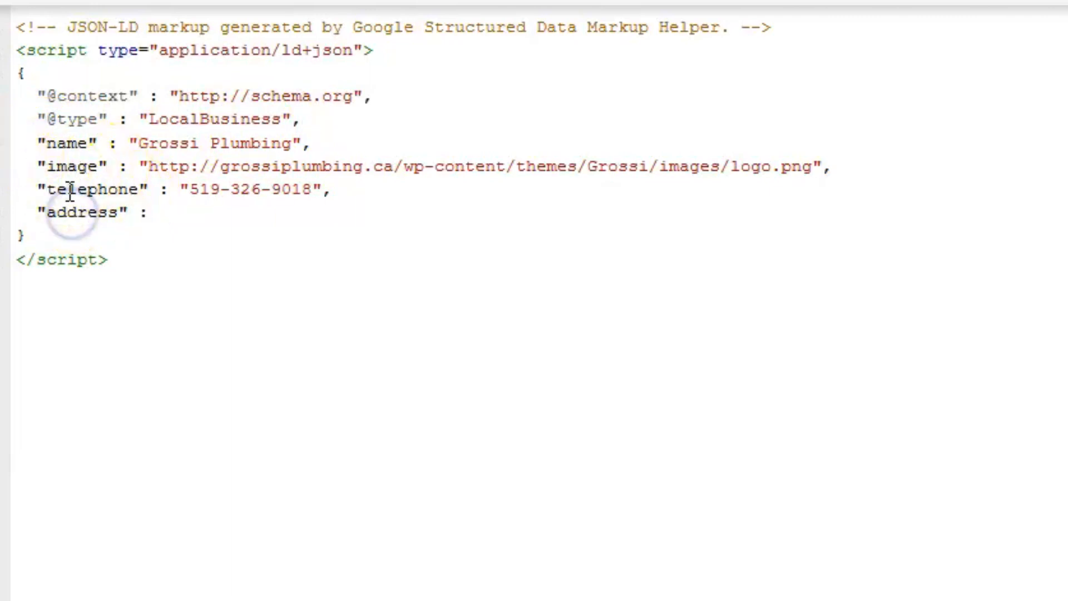
pyautogui.click(10, 238)
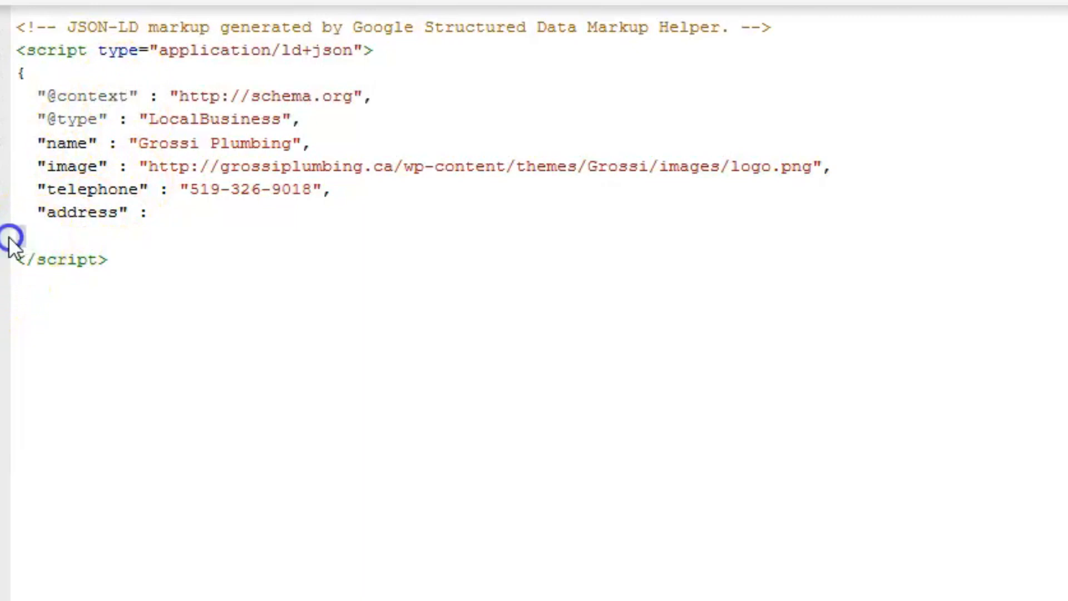
# Insert an empty pair of quotation marks as the value of the address property.
pyautogui.click(158, 211)
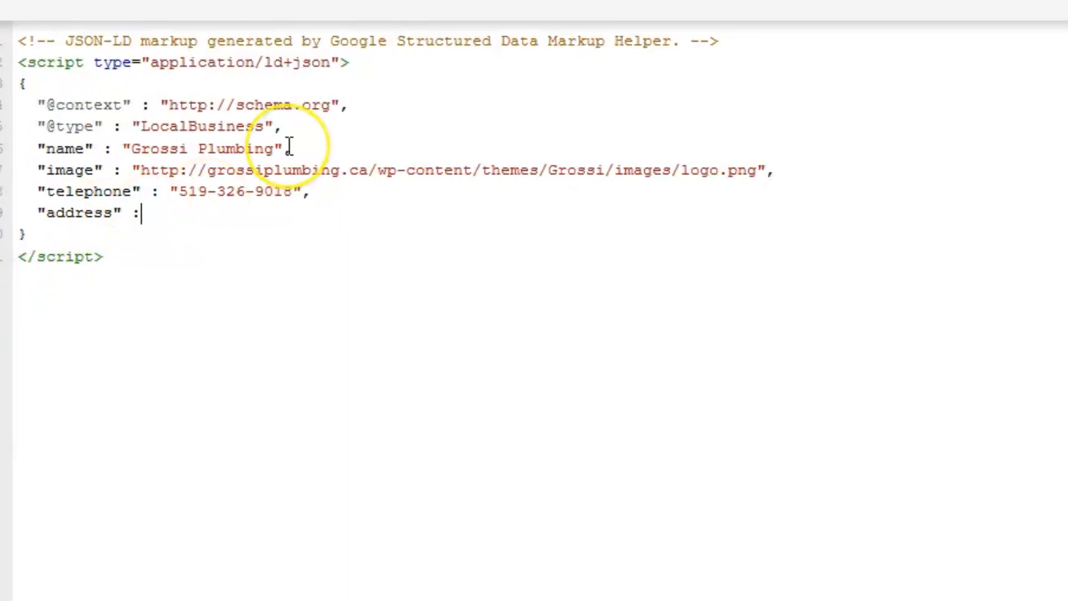
pyautogui.write('""')
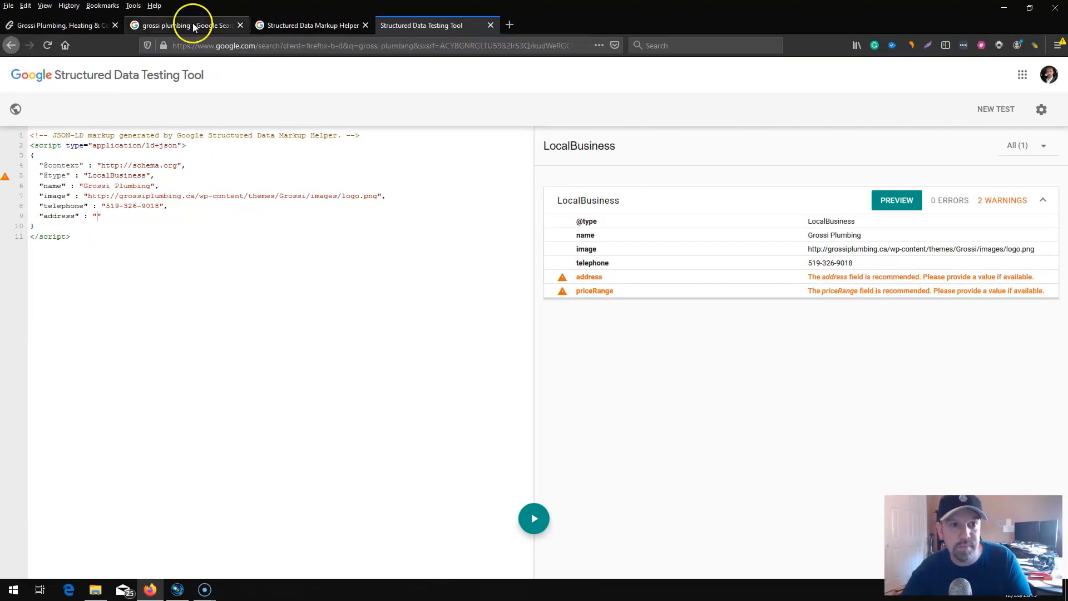
# Copy the business's postal address from its Google listing and paste it between the quotation marks of the address property.
pyautogui.click(192, 25)
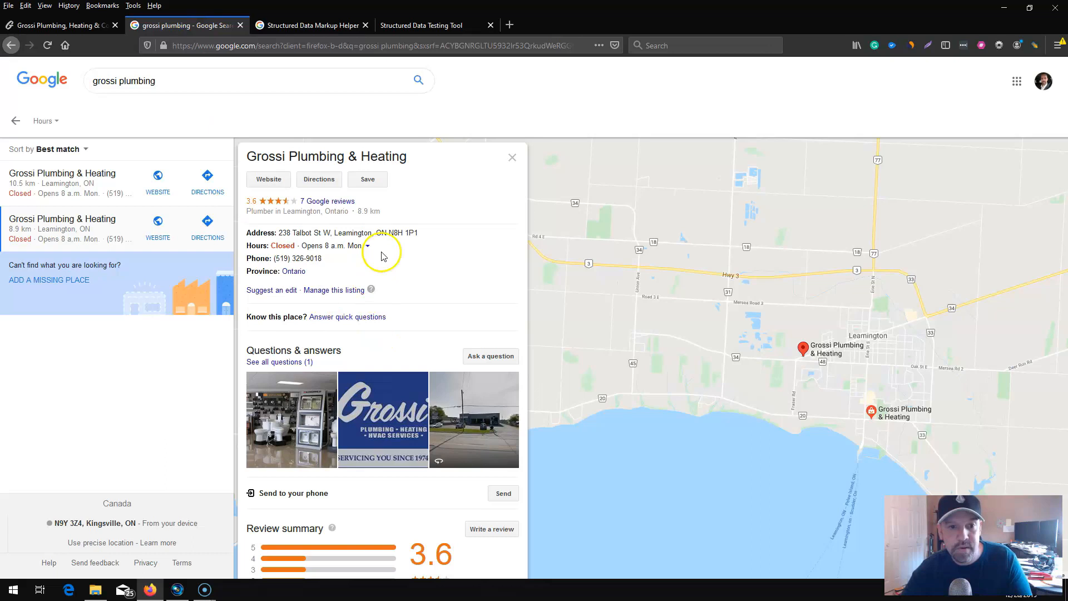
pyautogui.moveTo(424, 237); pyautogui.dragTo(286, 234)
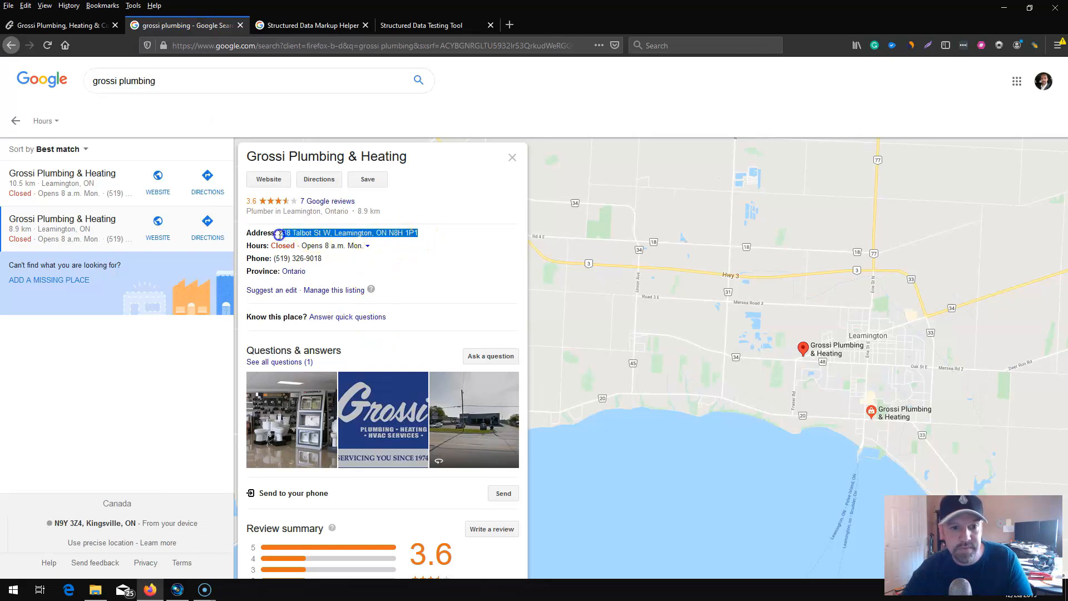
pyautogui.rightClick(290, 234)
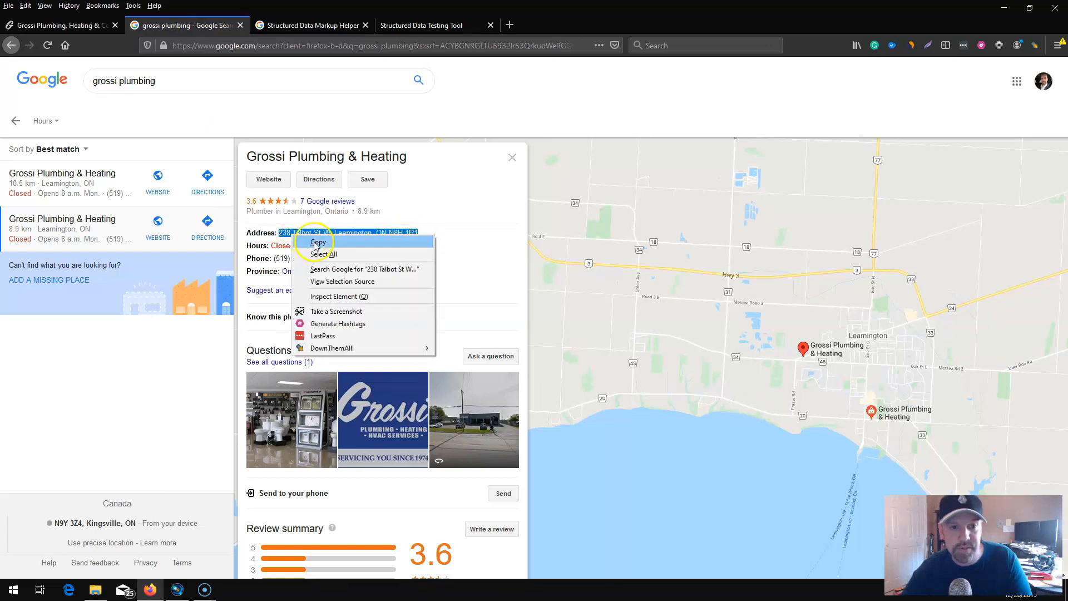
pyautogui.click(314, 242)
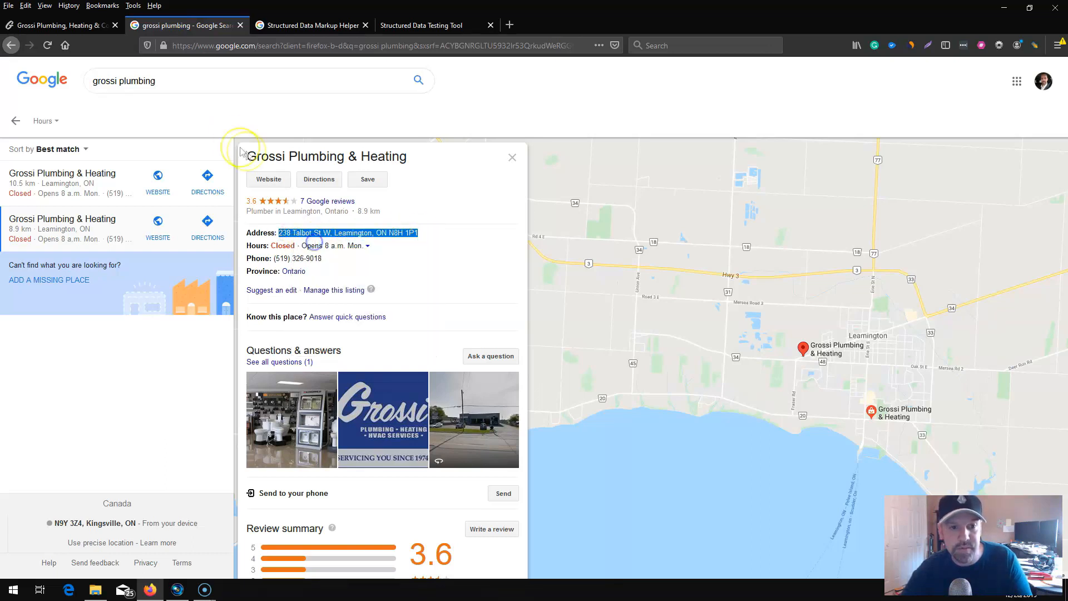
pyautogui.click(410, 25)
pyautogui.click(112, 223)
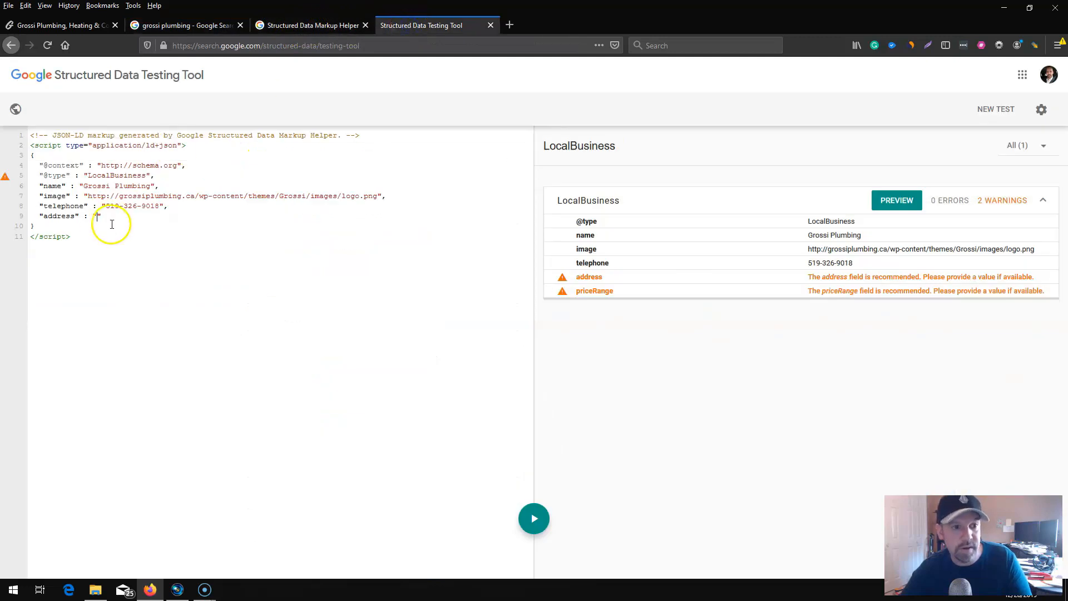
pyautogui.hotkey('ctrl', 'v')
# Add a comma after the address value, add "priceRange" : "$$" on a new line, and rerun the structured data test.
pyautogui.click(273, 218)
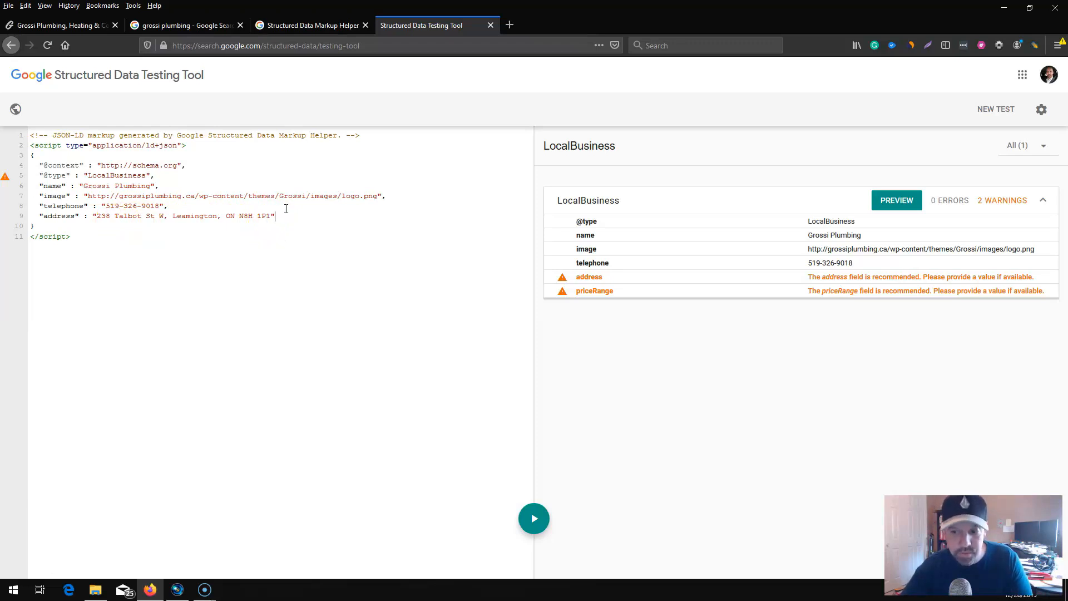
pyautogui.write(',')
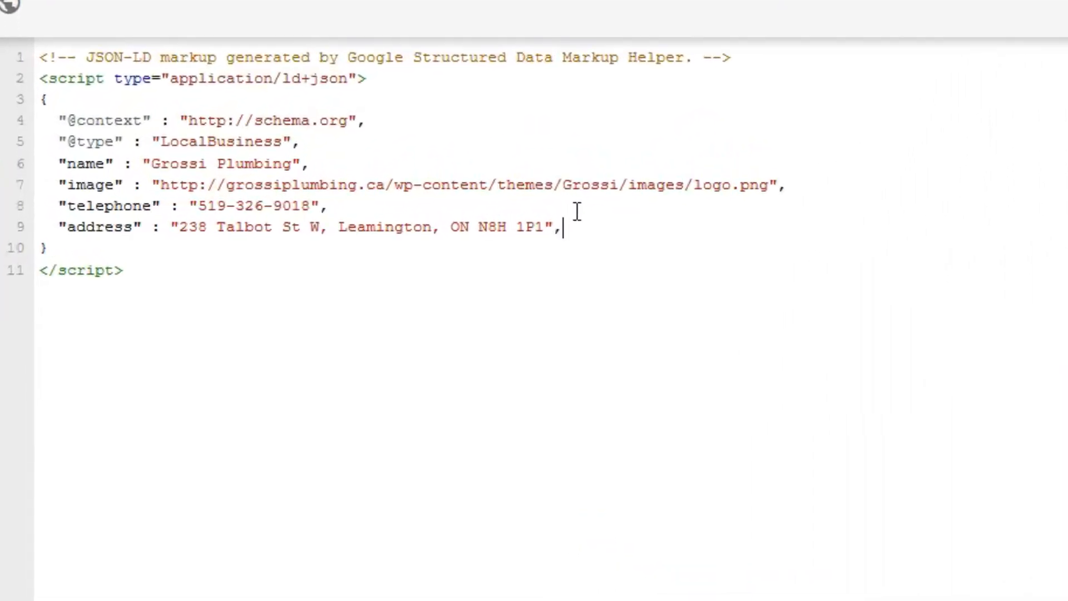
pyautogui.press('Return')
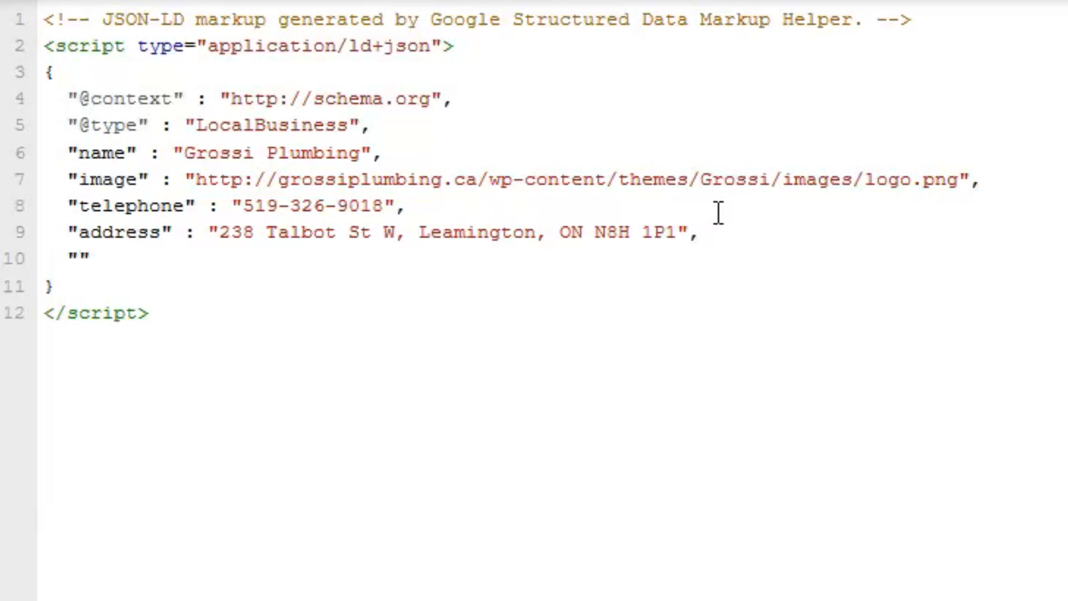
pyautogui.write('"priceRan')
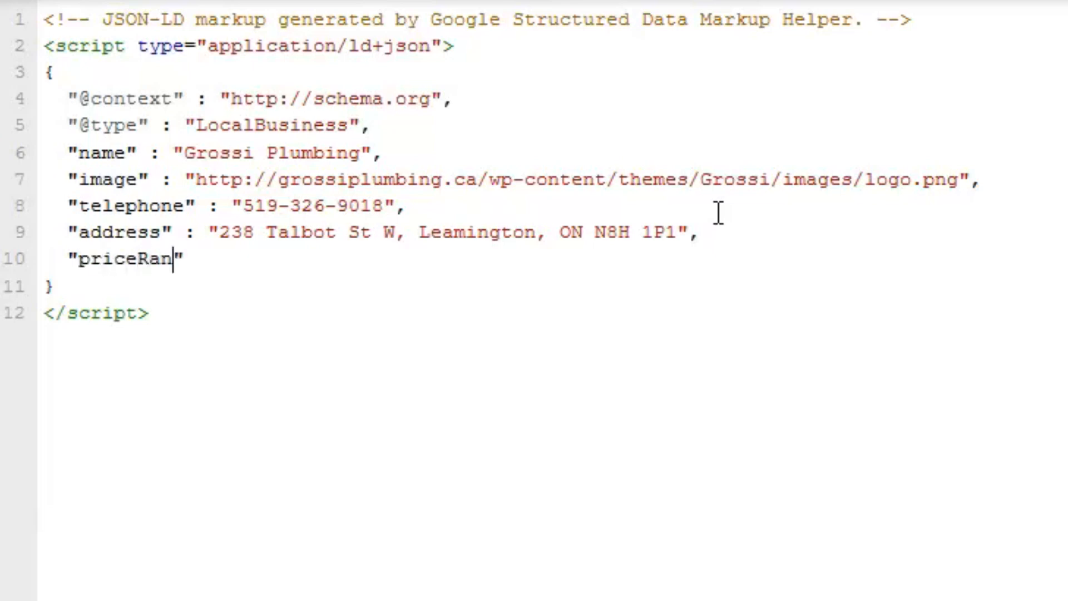
pyautogui.write('ge')
pyautogui.write('$$')
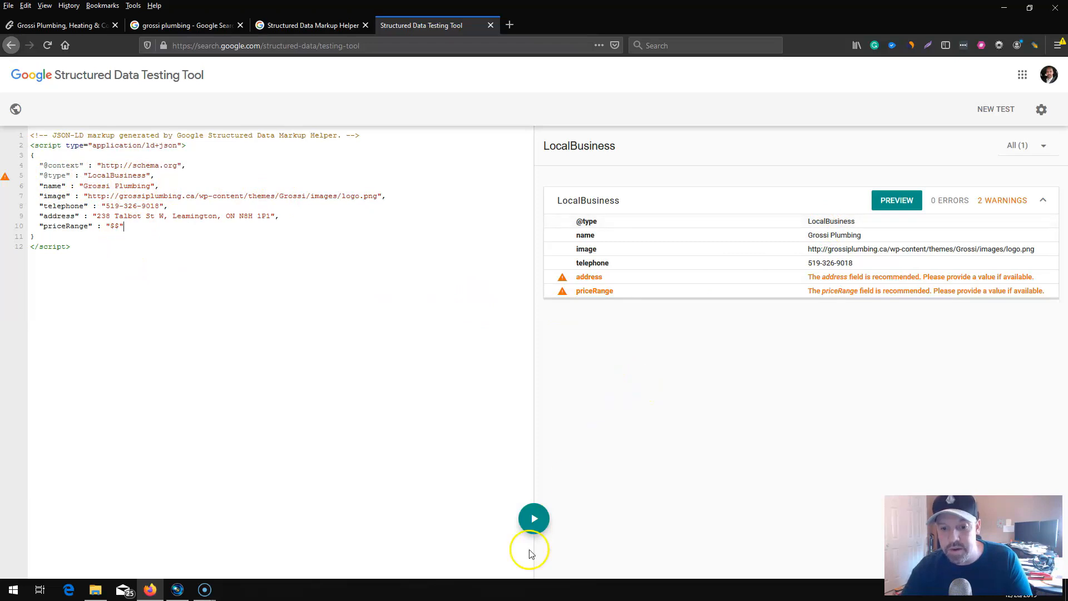
pyautogui.click(537, 522)
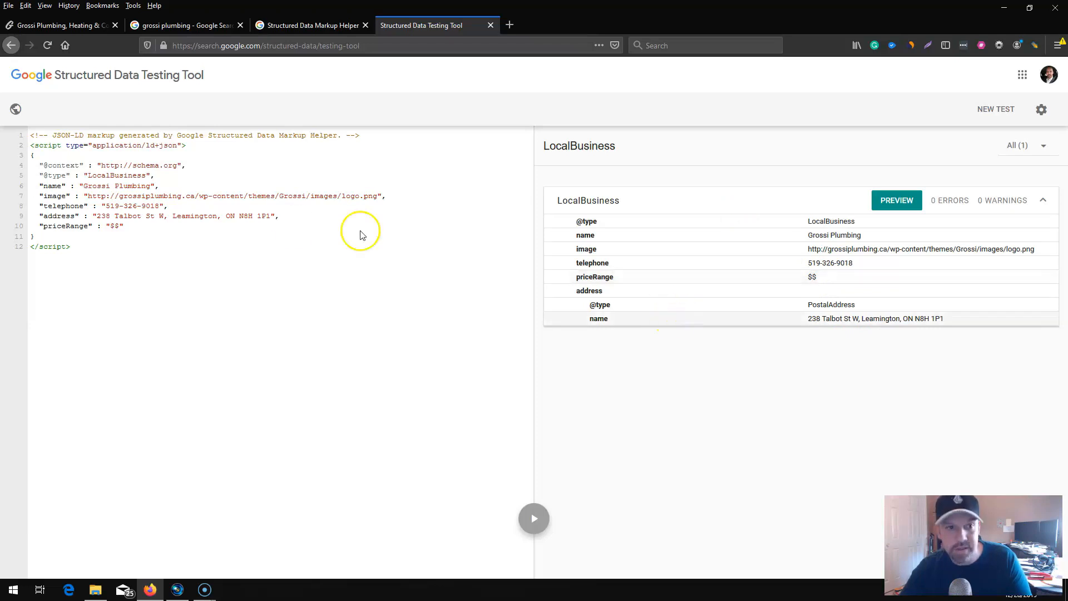
pyautogui.moveTo(81, 247)
pyautogui.mouseDown()
pyautogui.moveTo(17, 157)
pyautogui.moveTo(19, 115)
pyautogui.moveTo(44, 241)
pyautogui.moveTo(81, 247)
pyautogui.mouseUp()
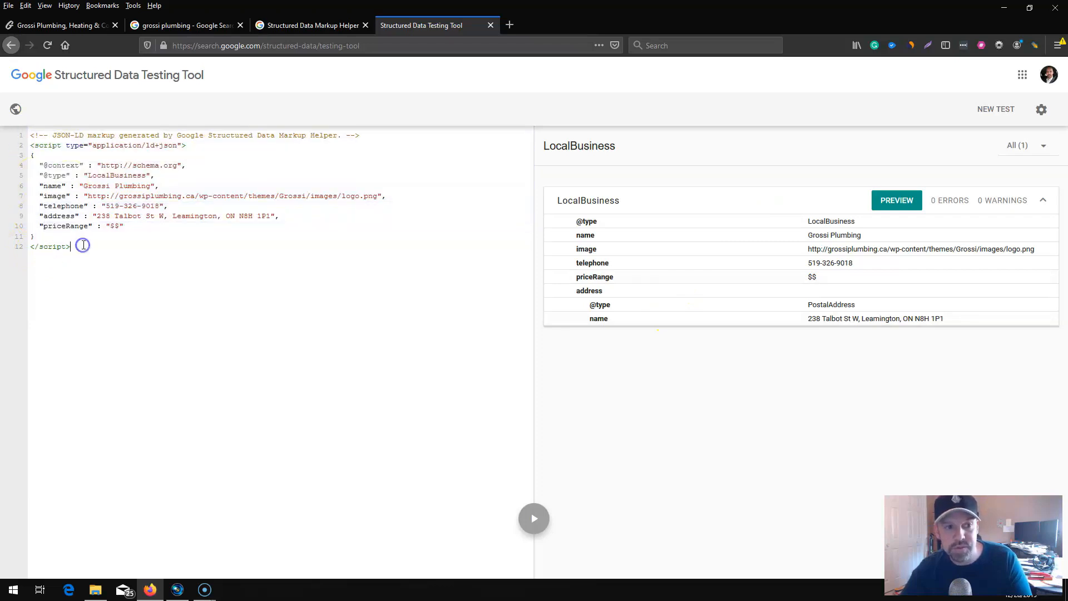
pyautogui.click(45, 26)
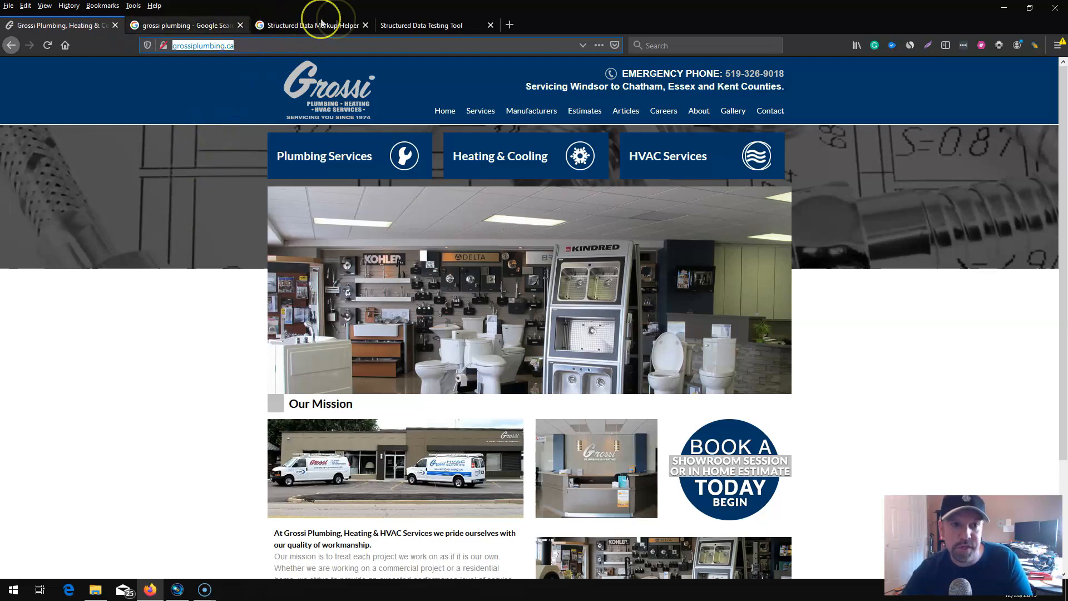
pyautogui.click(431, 25)
pyautogui.click(419, 222)
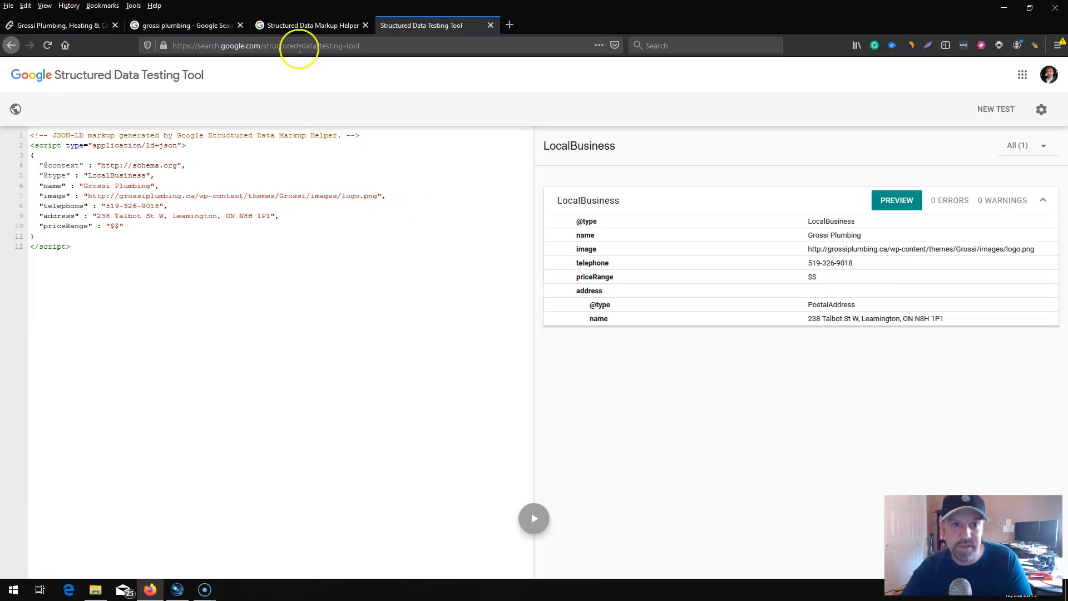
pyautogui.click(301, 27)
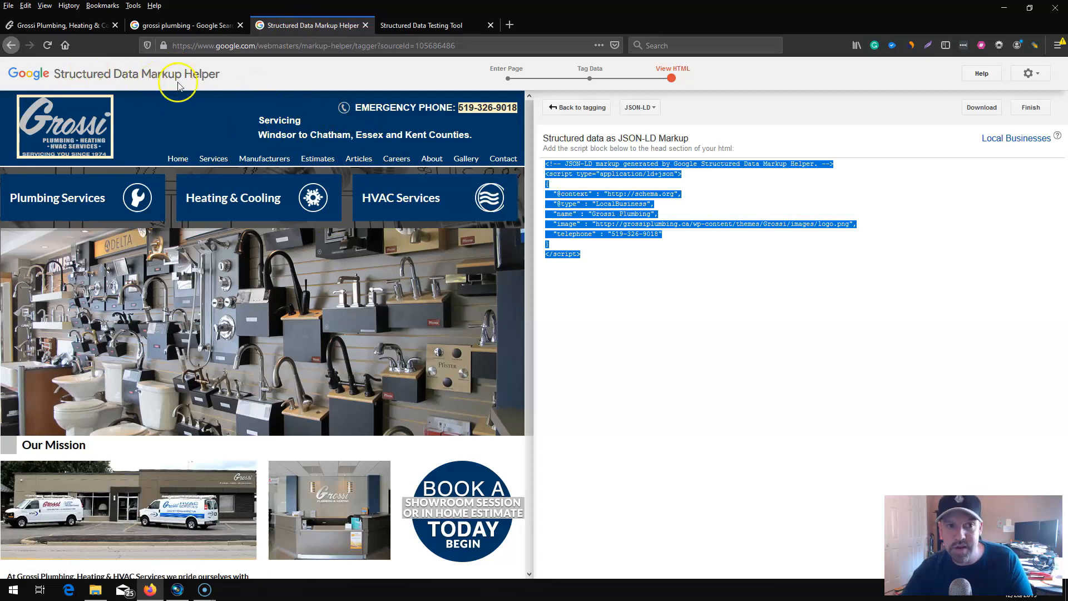
pyautogui.click(410, 26)
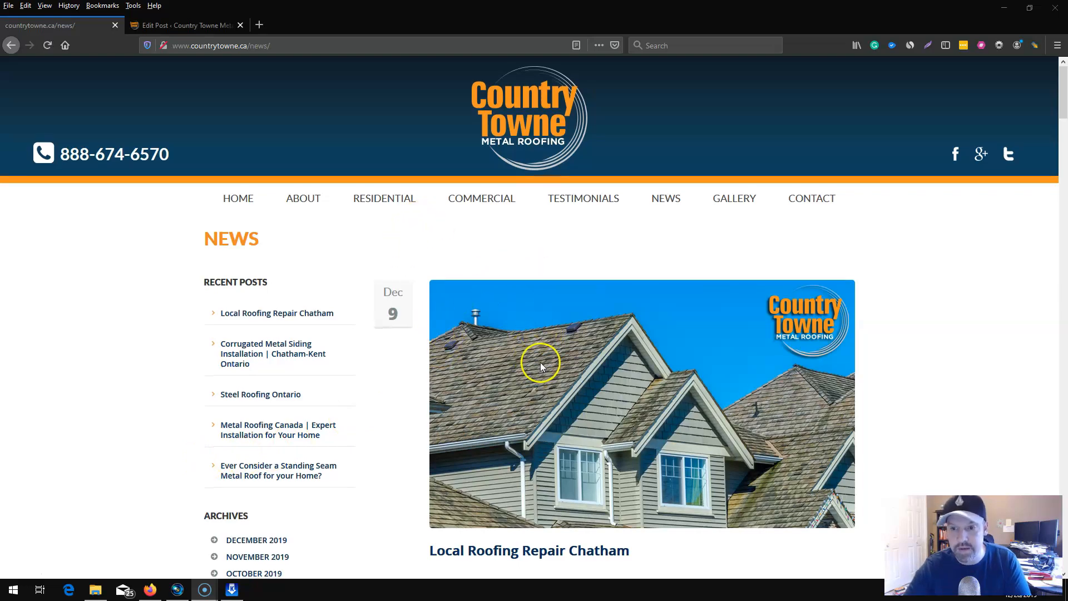
# Look through the posts on the Country Towne Metal Roofing news page.
pyautogui.scroll(-10, 539, 362)
pyautogui.scroll(-8, 539, 361)
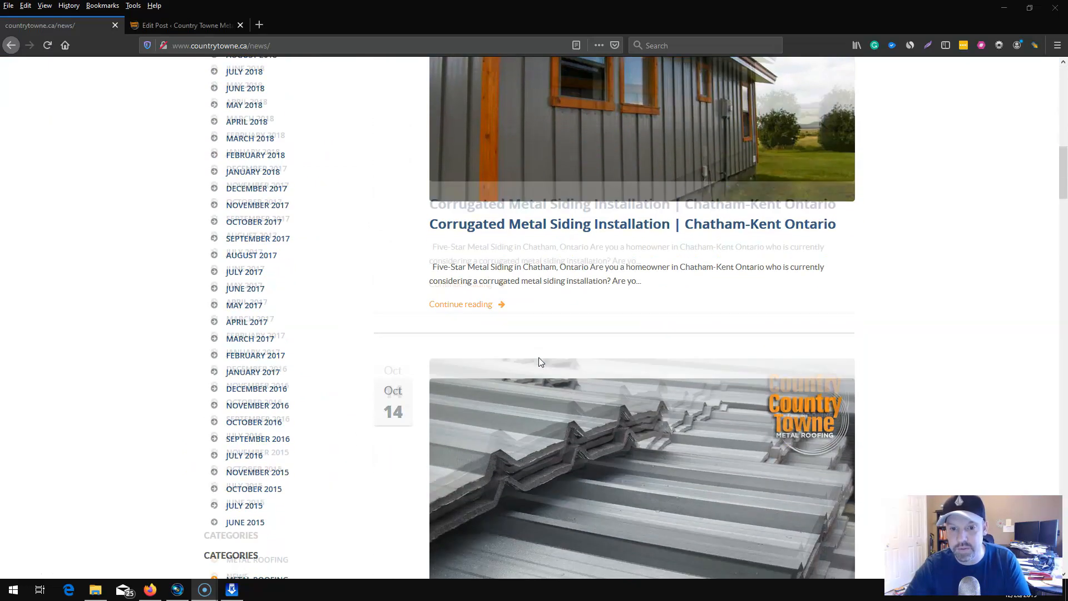
pyautogui.scroll(-3, 538, 356)
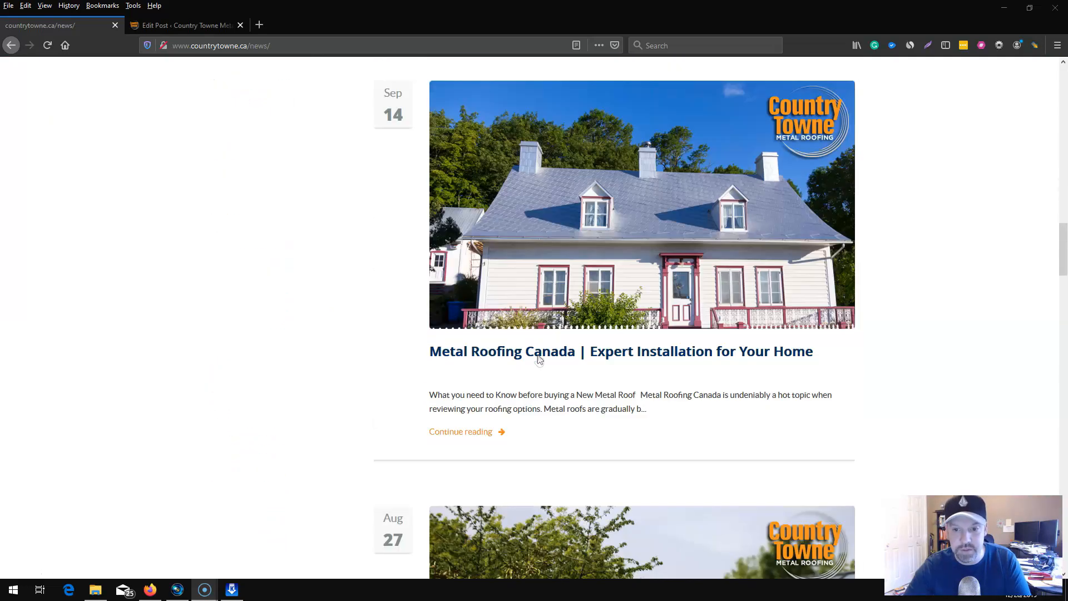
pyautogui.scroll(20, 536, 354)
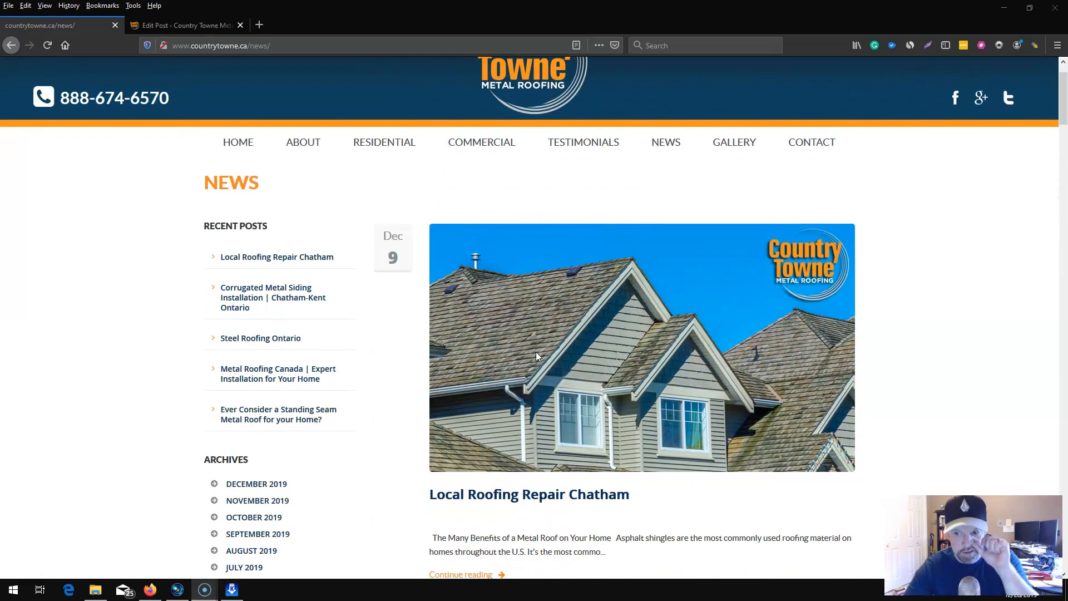
pyautogui.scroll(1, 536, 351)
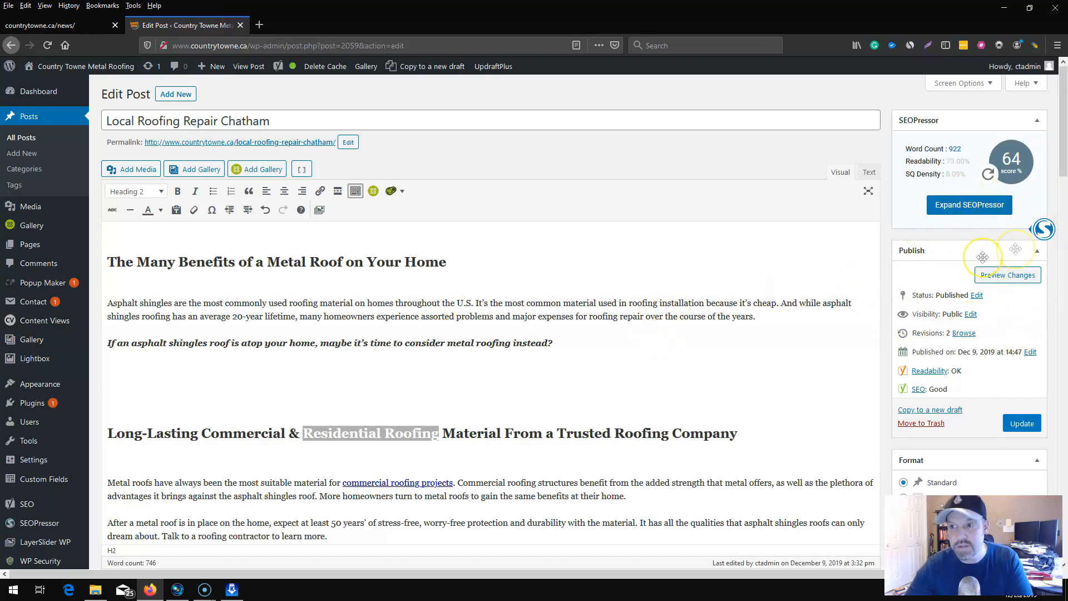
# Examine the SEOPressor score, suggested optimizations, LSI keyword suggestions and social settings for the Local Roofing Repair Chatham post.
pyautogui.click(1044, 232)
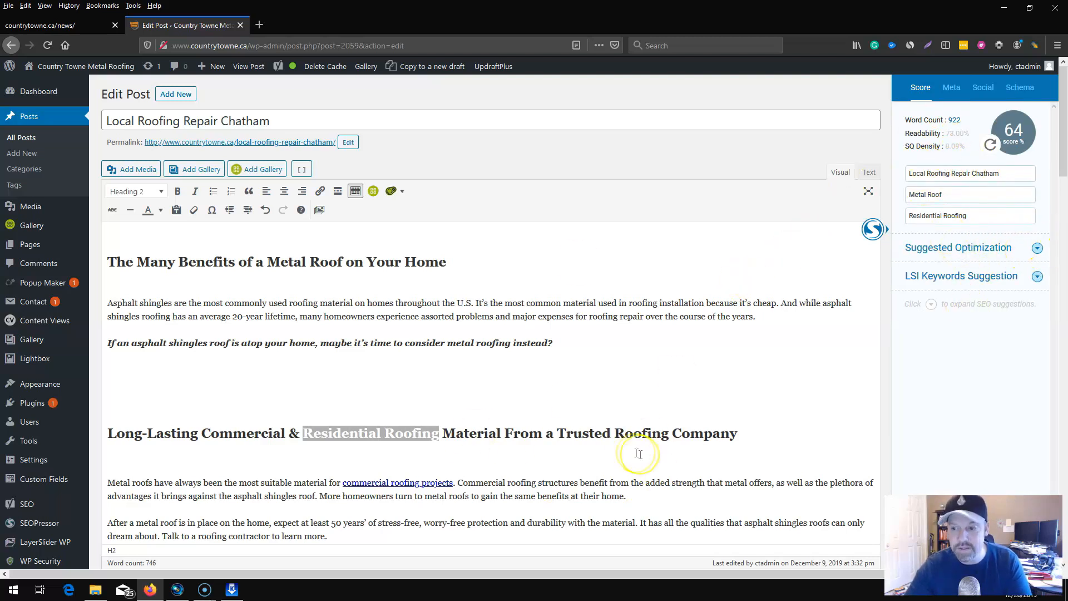
pyautogui.click(983, 148)
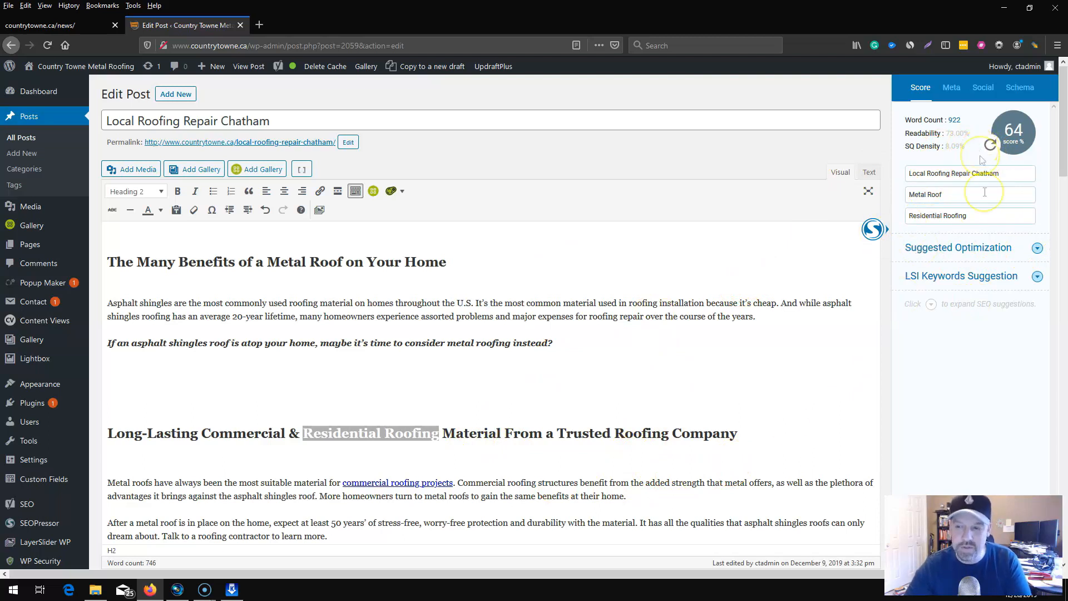
pyautogui.click(1038, 249)
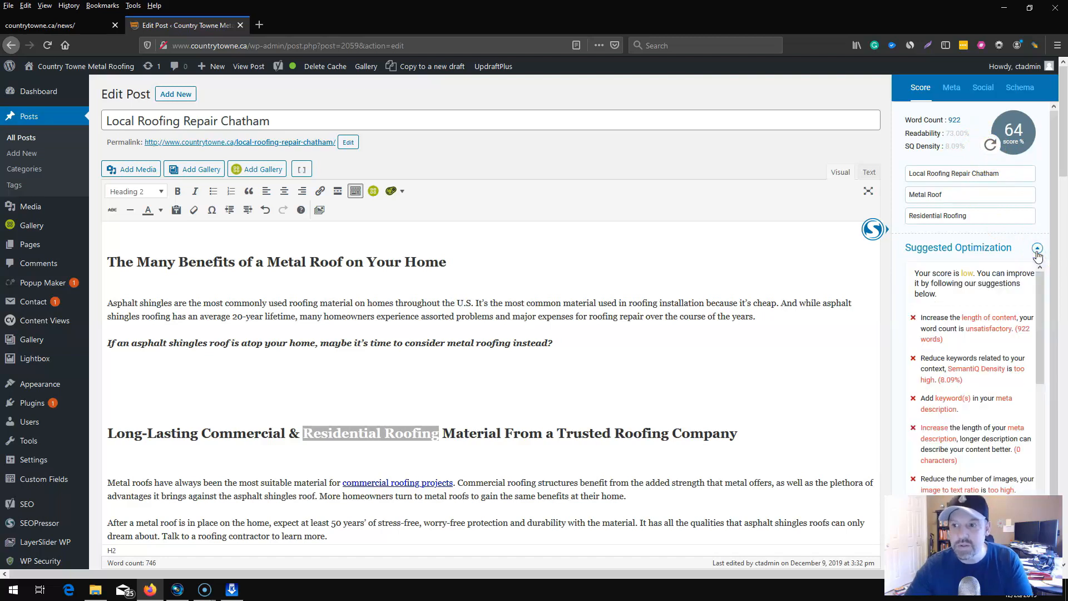
pyautogui.click(1034, 253)
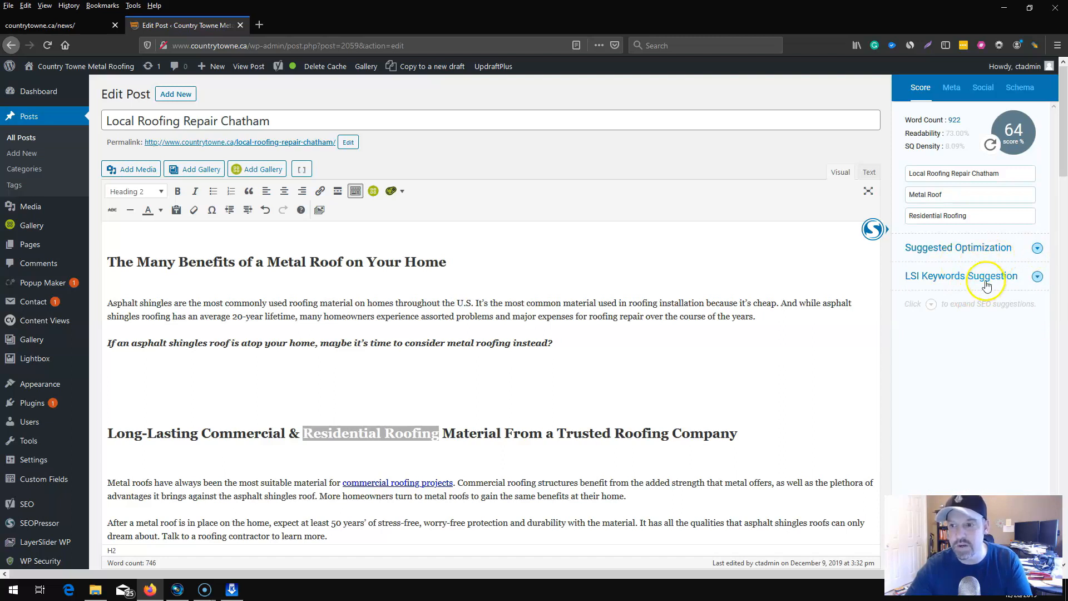
pyautogui.click(1036, 277)
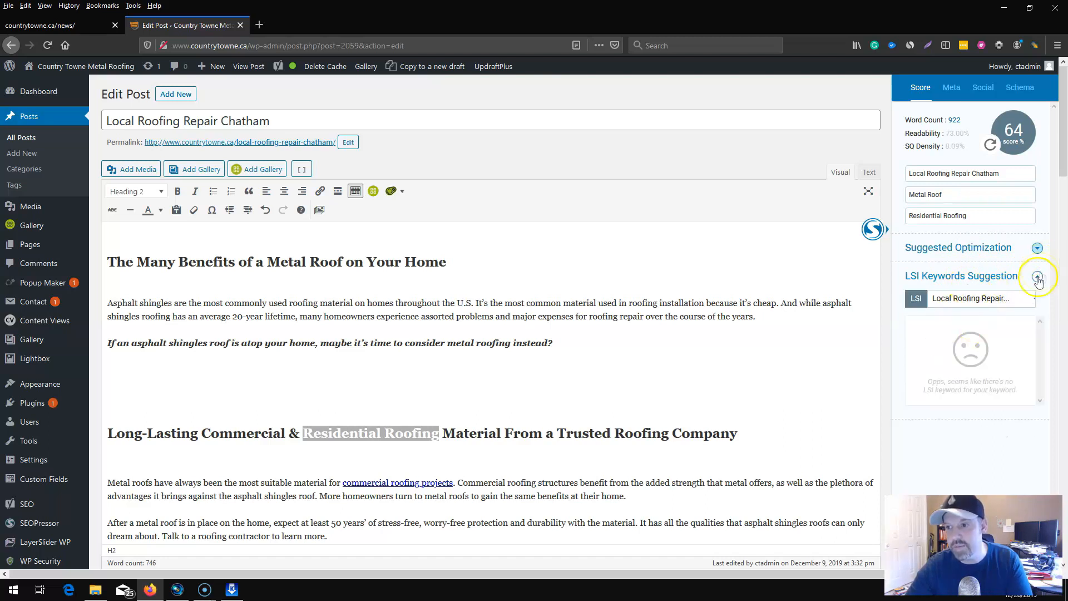
pyautogui.click(1038, 276)
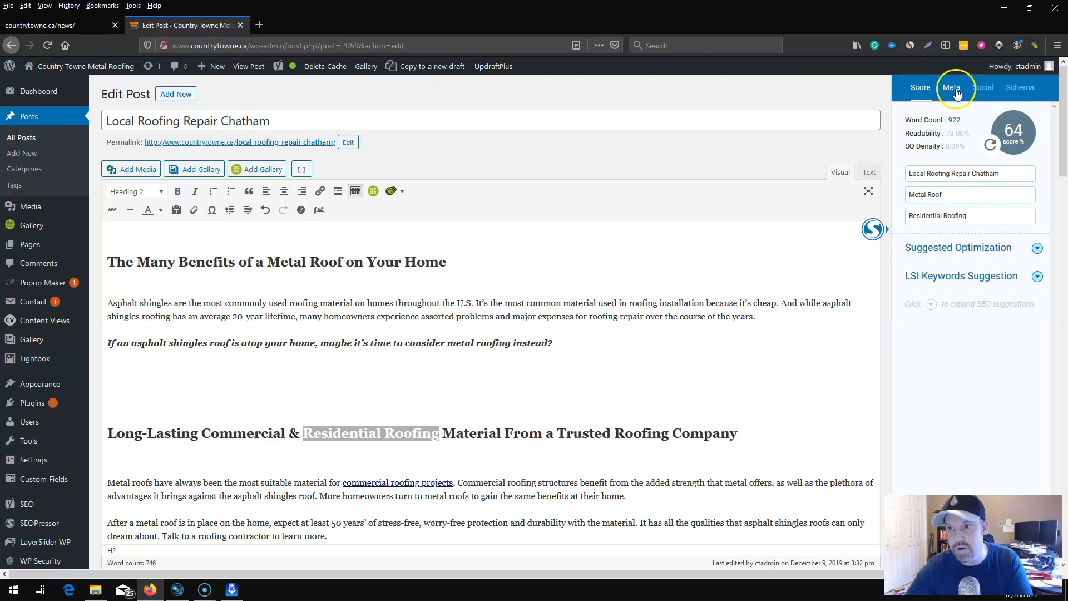
pyautogui.click(983, 90)
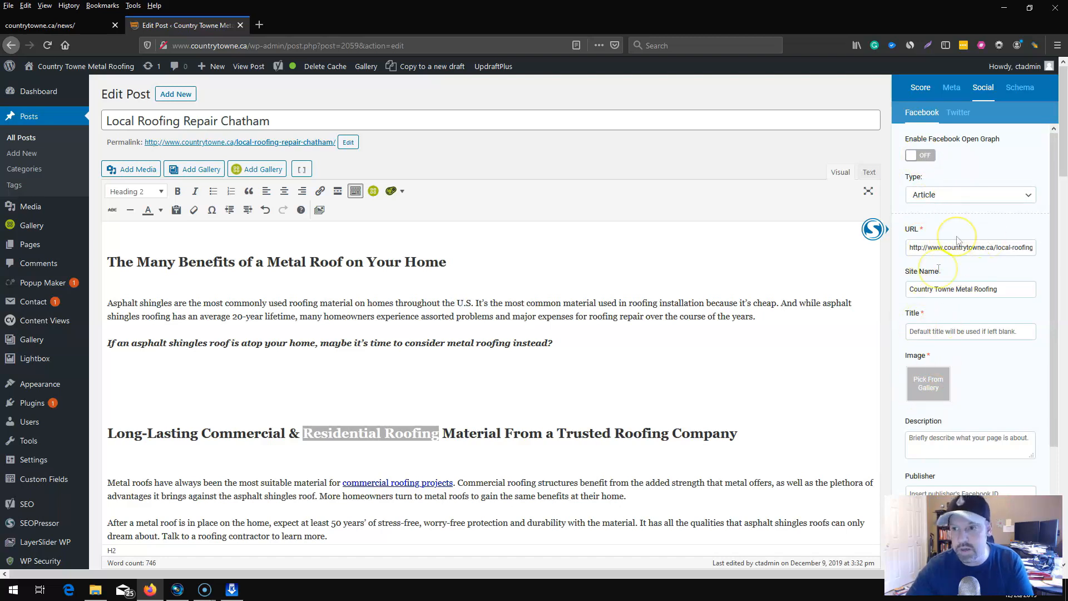
# Enable Schema.org structured data for the post with data type Article and article type Blog Posting.
pyautogui.click(1018, 88)
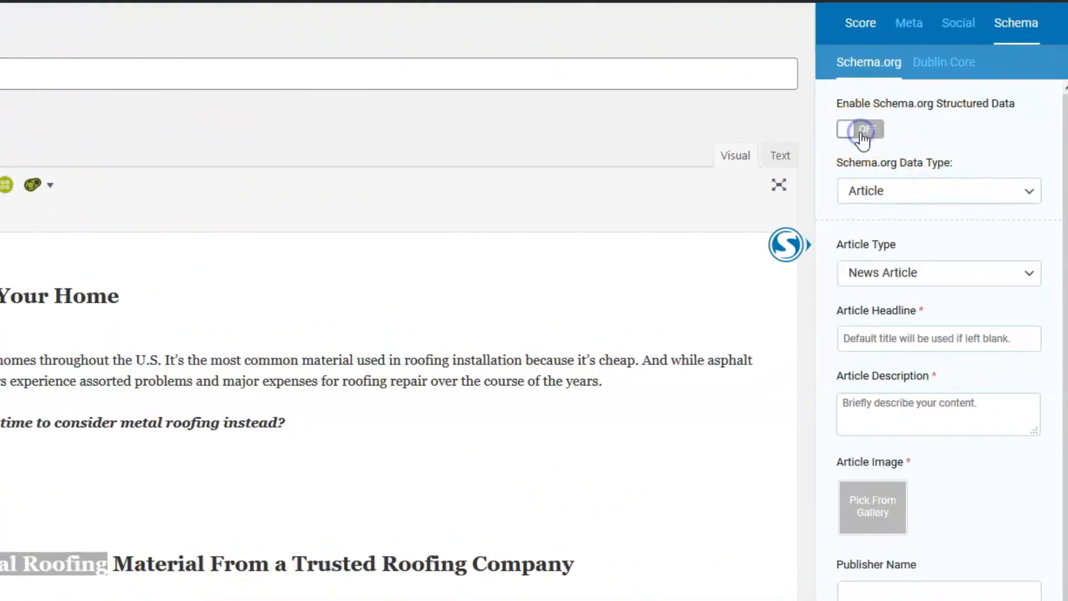
pyautogui.click(898, 153)
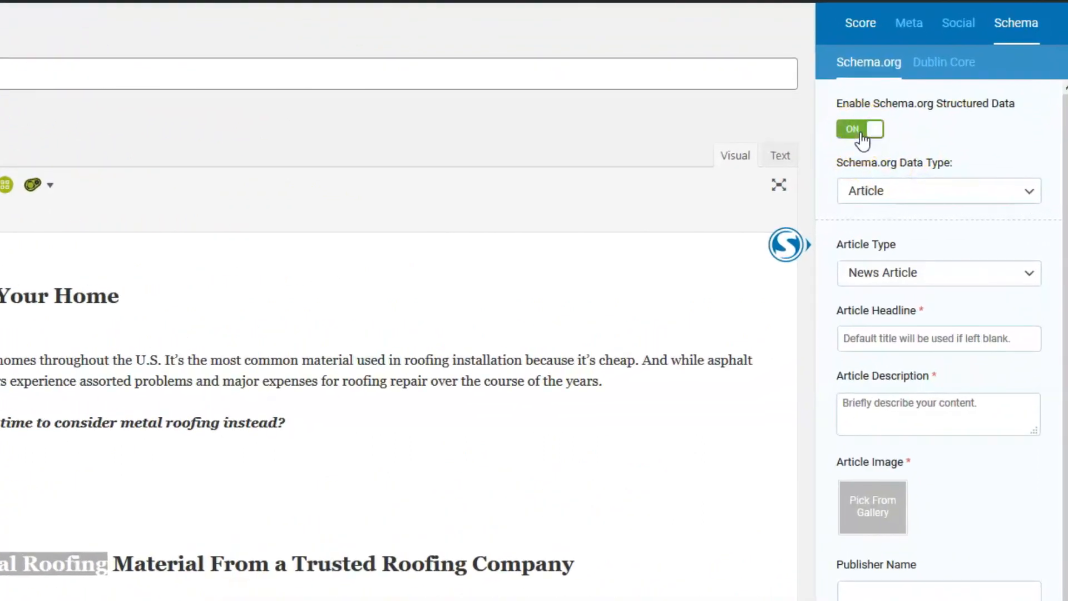
pyautogui.click(896, 191)
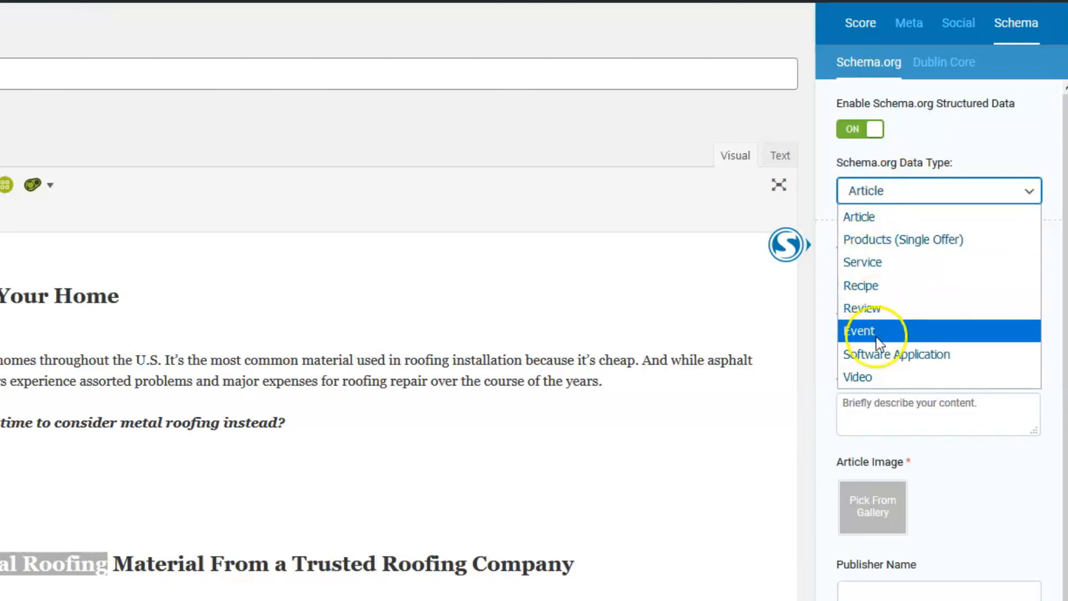
pyautogui.click(869, 214)
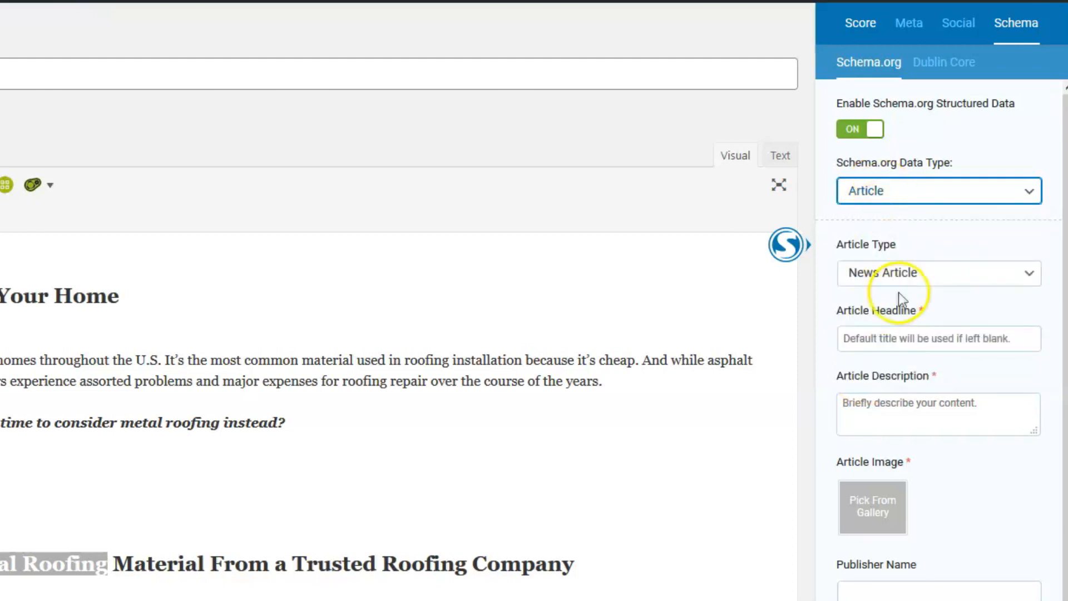
pyautogui.click(901, 272)
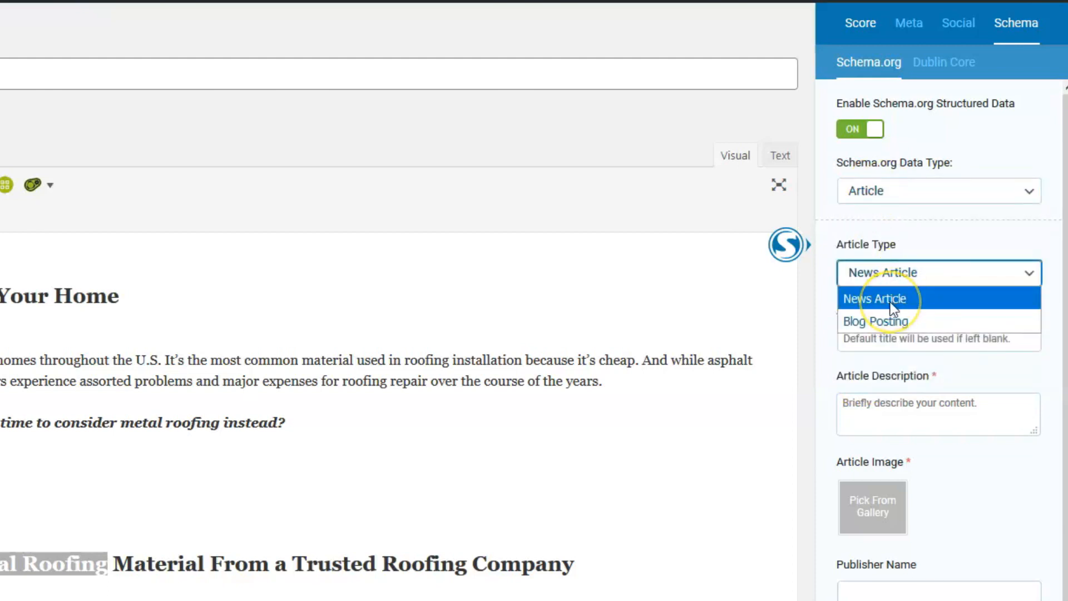
pyautogui.click(885, 322)
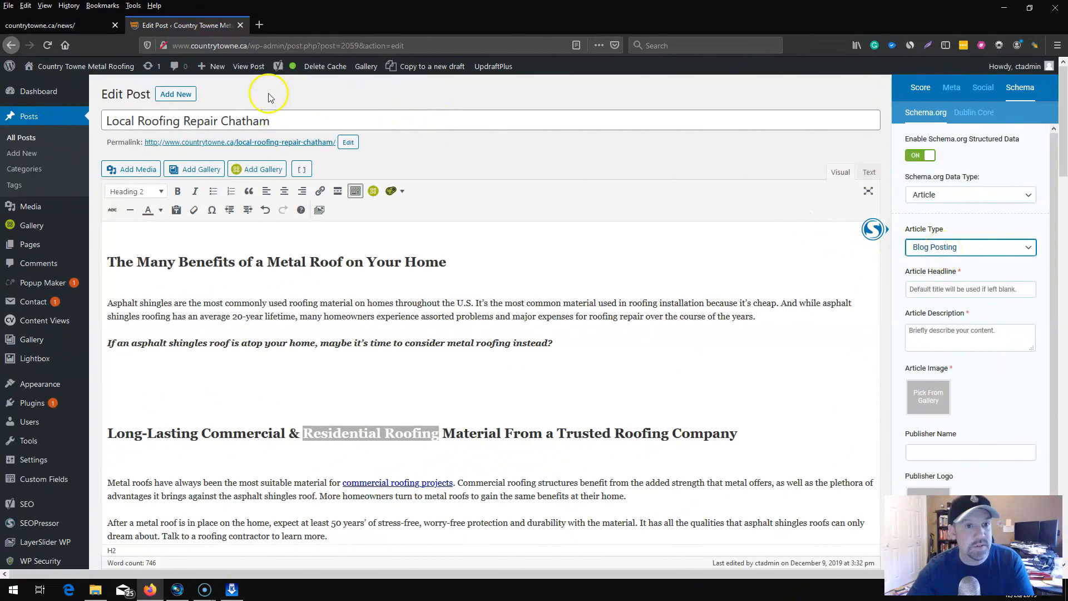
# Copy the post title "Local Roofing Repair Chatham" into the Schema.org article headline.
pyautogui.moveTo(272, 121); pyautogui.dragTo(75, 115)
pyautogui.rightClick(167, 126)
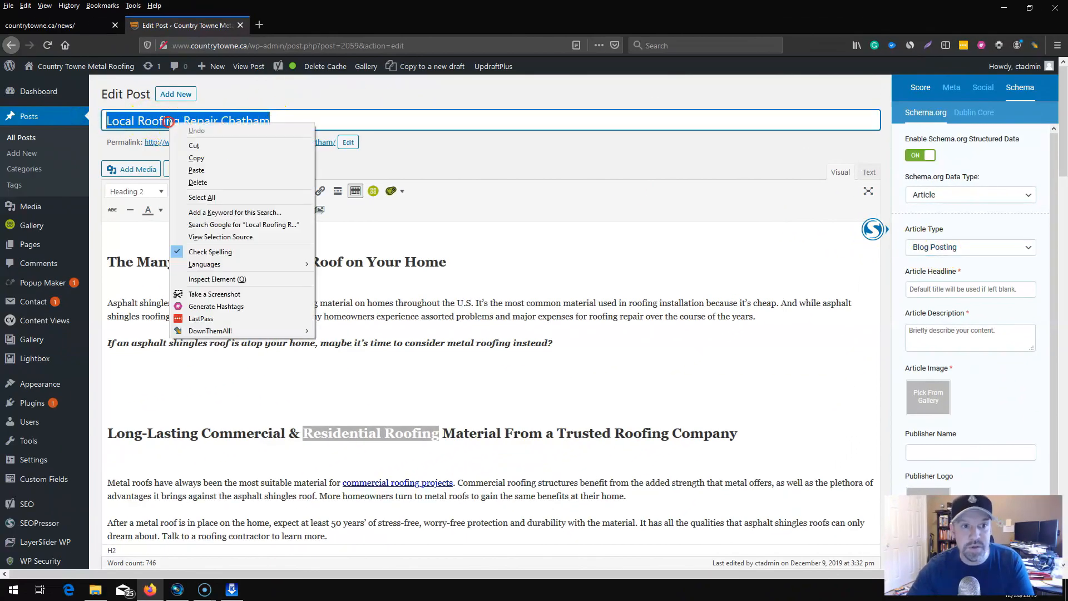
pyautogui.click(194, 157)
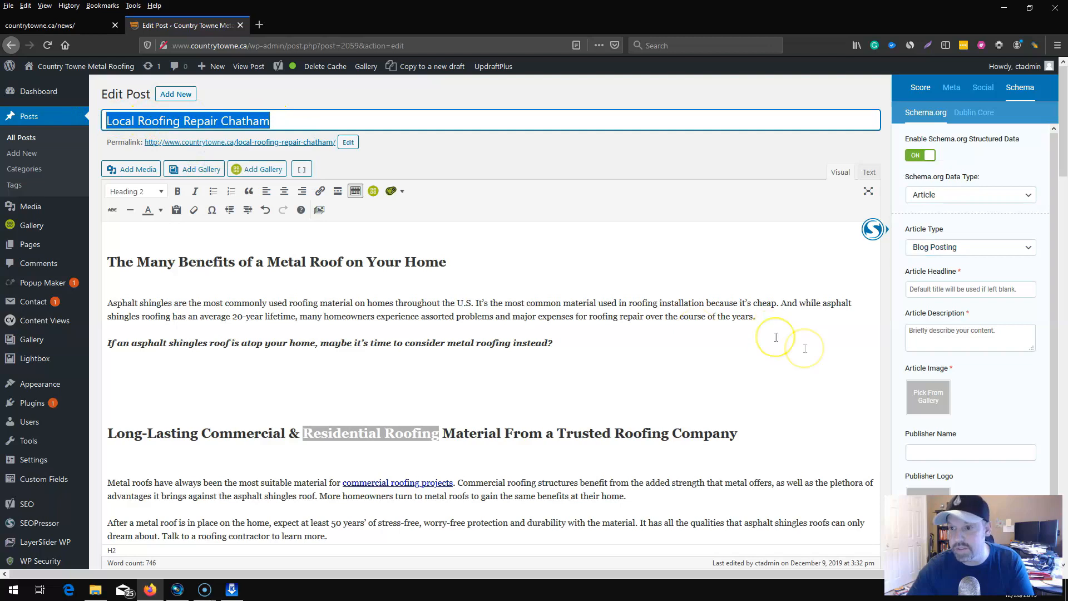
pyautogui.click(918, 289)
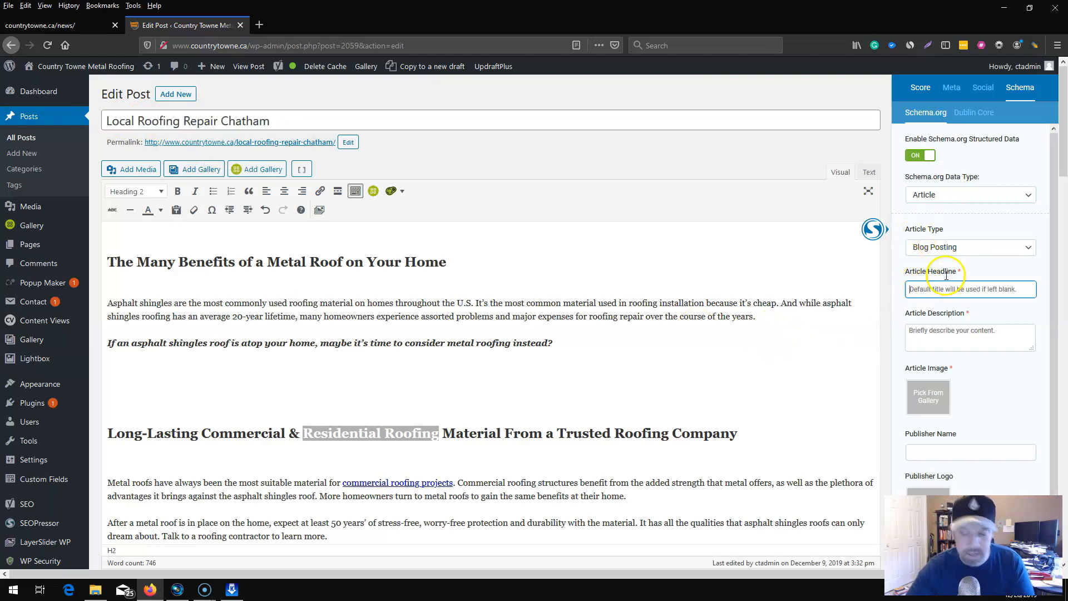
pyautogui.hotkey('ctrl', 'v')
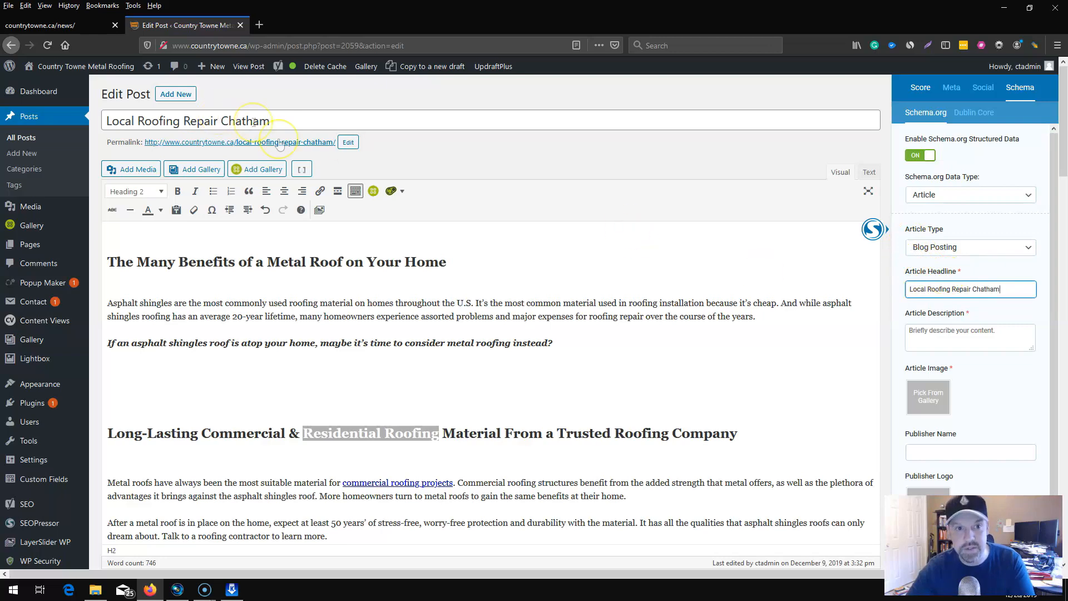
# Copy the Yoast SEO meta description into the Schema.org article description and enlarge that text box to show the full text.
pyautogui.scroll(-15, 417, 277)
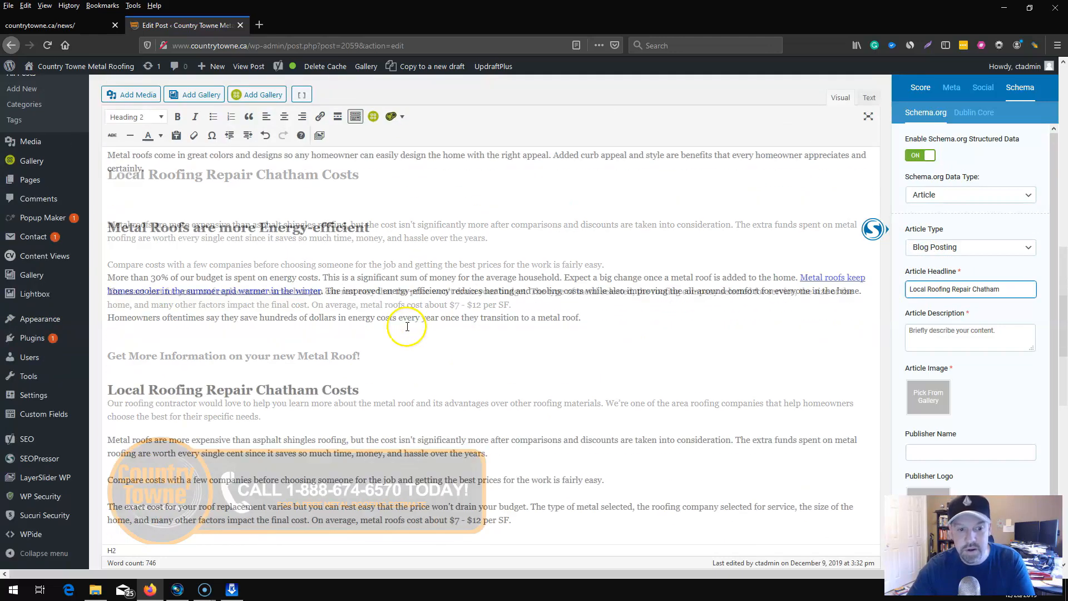
pyautogui.scroll(-4, 407, 323)
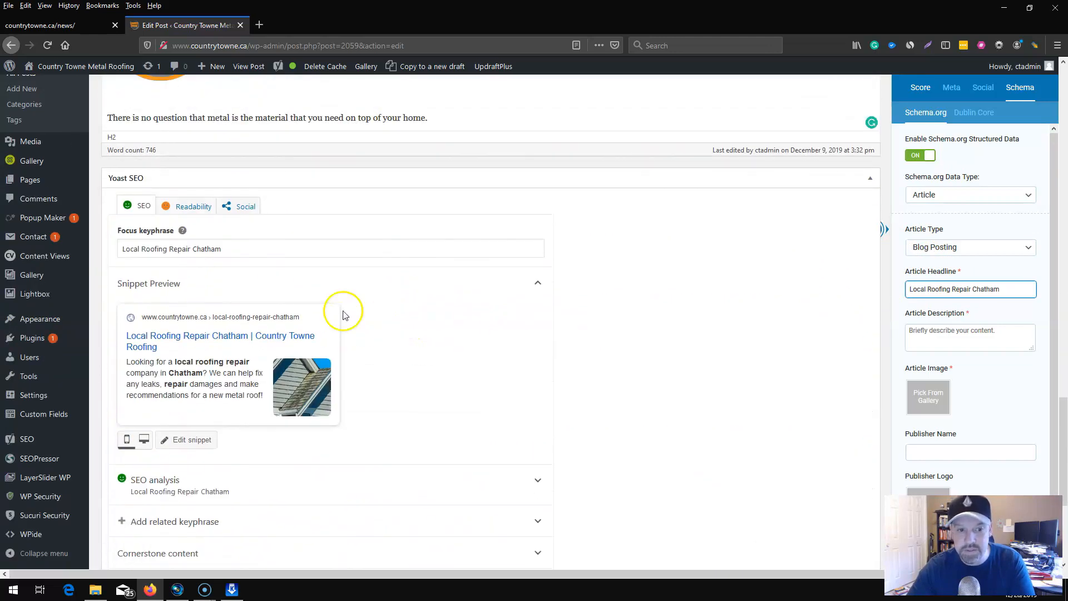
pyautogui.click(198, 379)
pyautogui.scroll(-4, 226, 415)
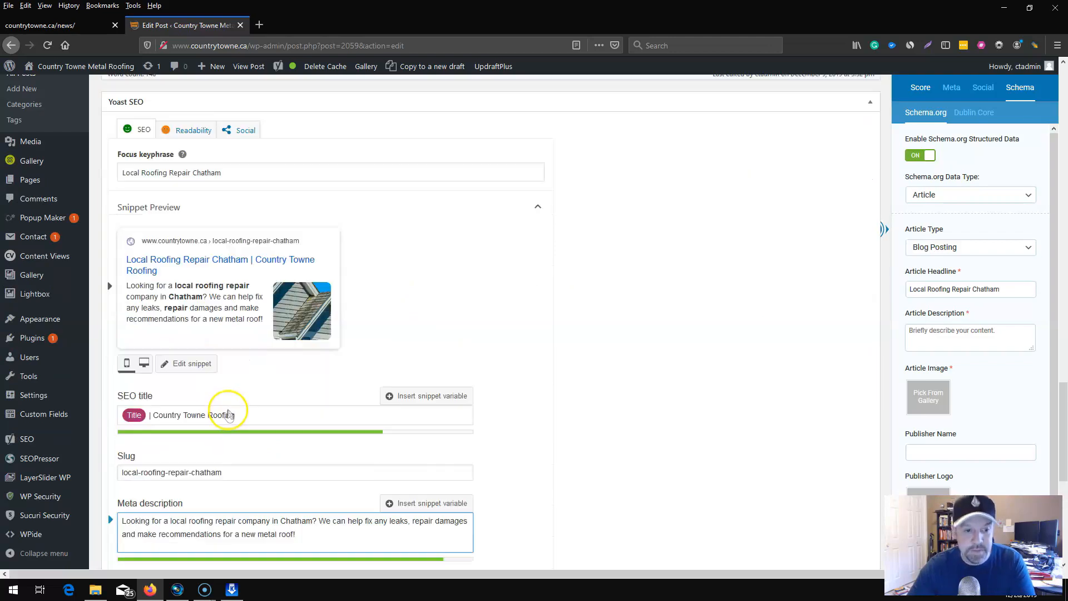
pyautogui.moveTo(296, 383); pyautogui.dragTo(102, 370)
pyautogui.rightClick(182, 375)
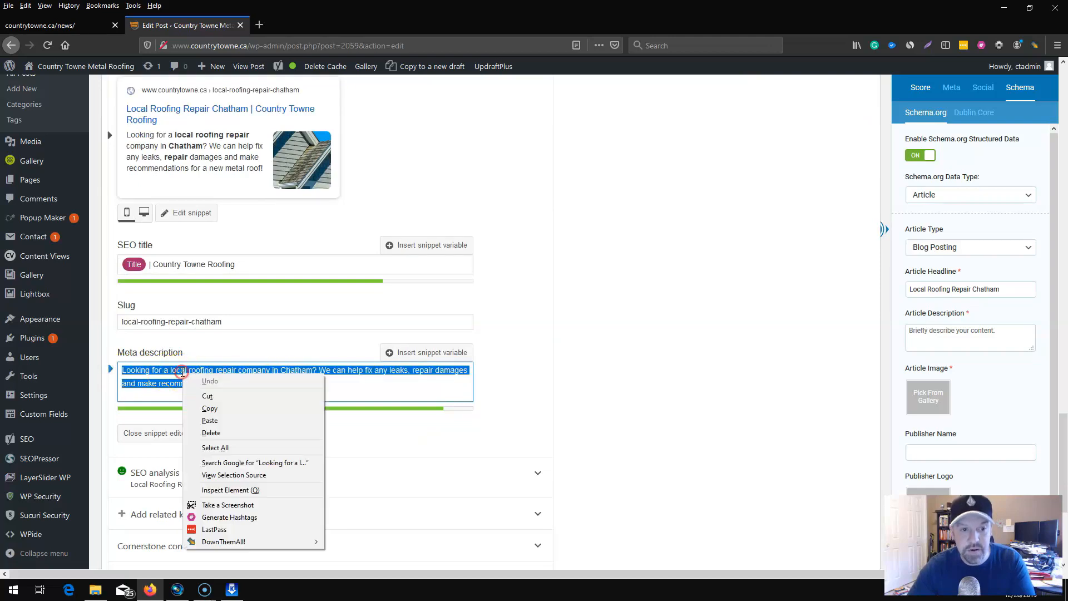
pyautogui.click(211, 406)
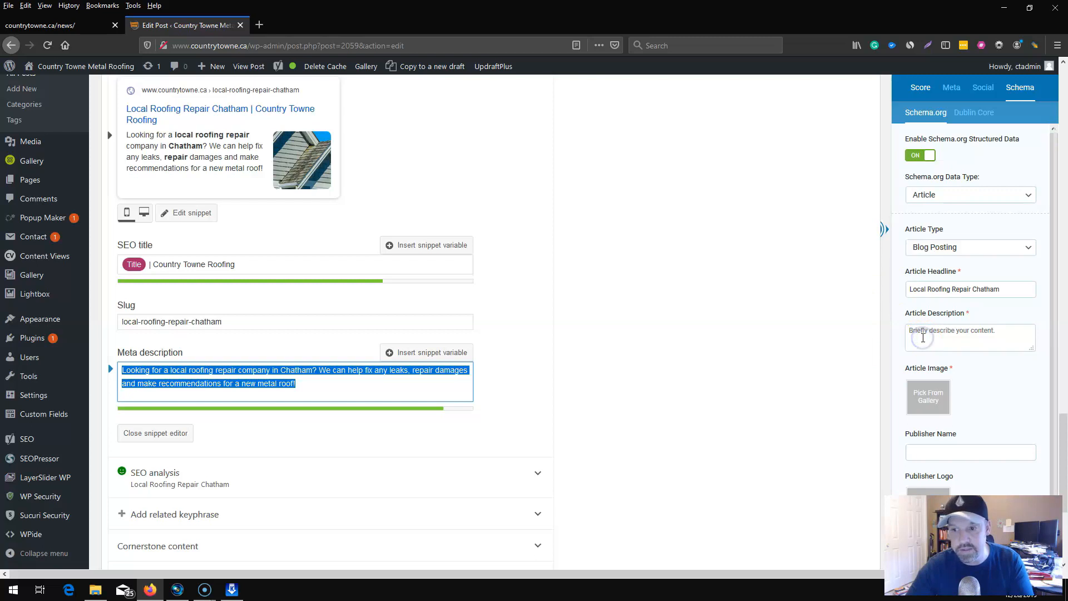
pyautogui.click(923, 338)
pyautogui.hotkey('ctrl', 'v')
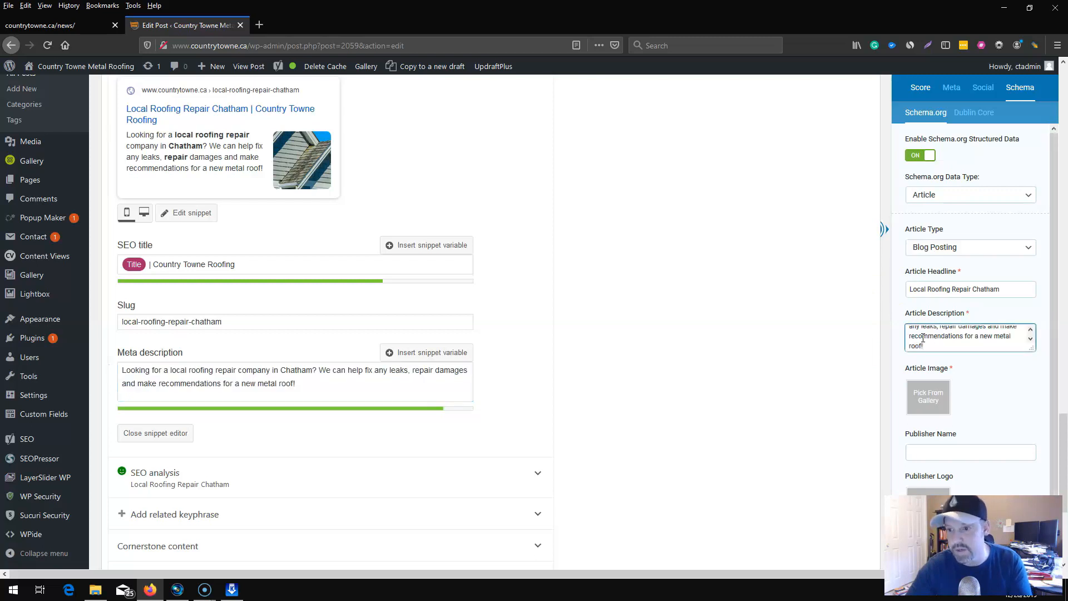
pyautogui.click(1031, 344)
pyautogui.moveTo(1032, 347); pyautogui.dragTo(1028, 385)
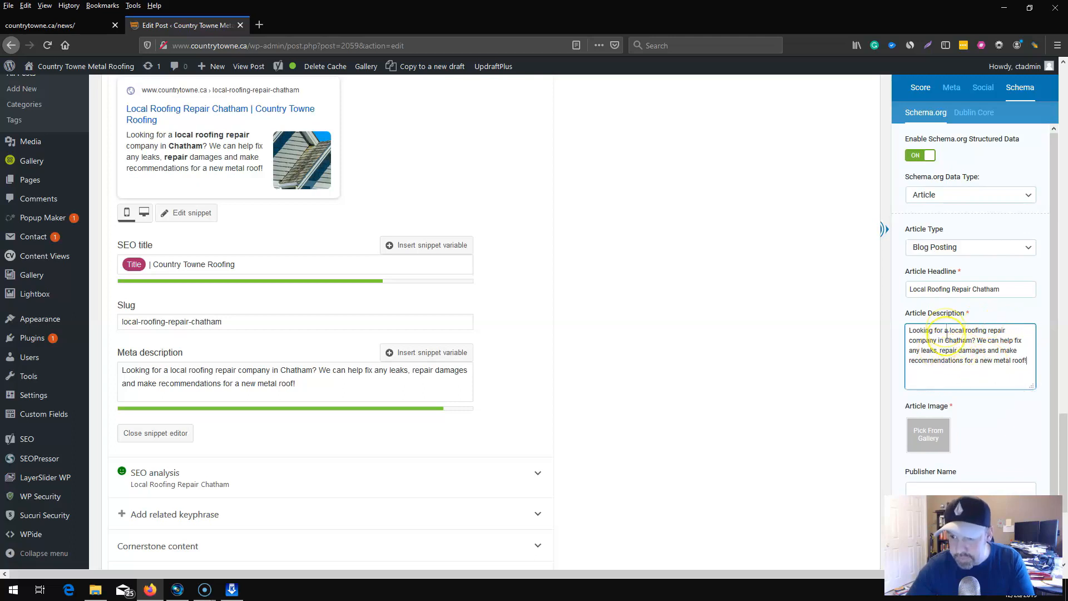
# Set the Schema.org article image to Local-Roofing-Repair-Chatham.png from the media library.
pyautogui.click(932, 438)
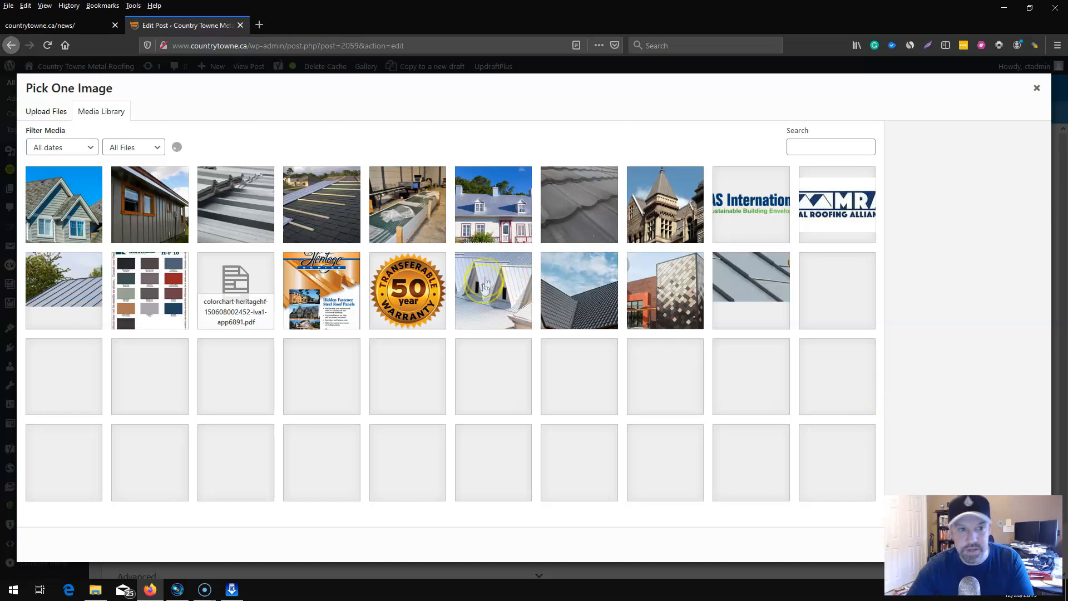
pyautogui.click(82, 220)
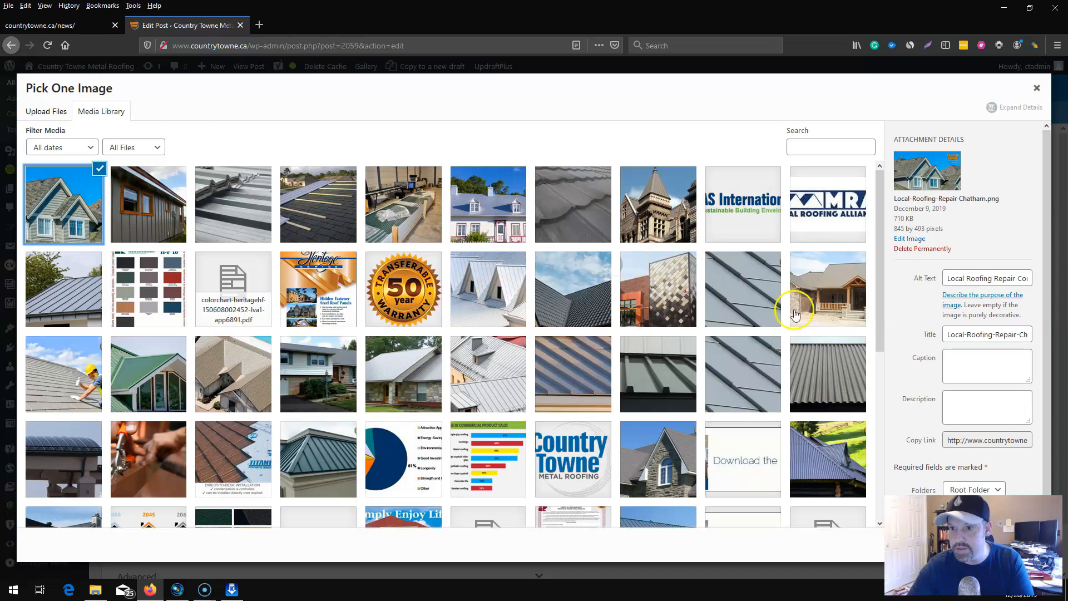
pyautogui.click(971, 337)
pyautogui.scroll(-1, 953, 371)
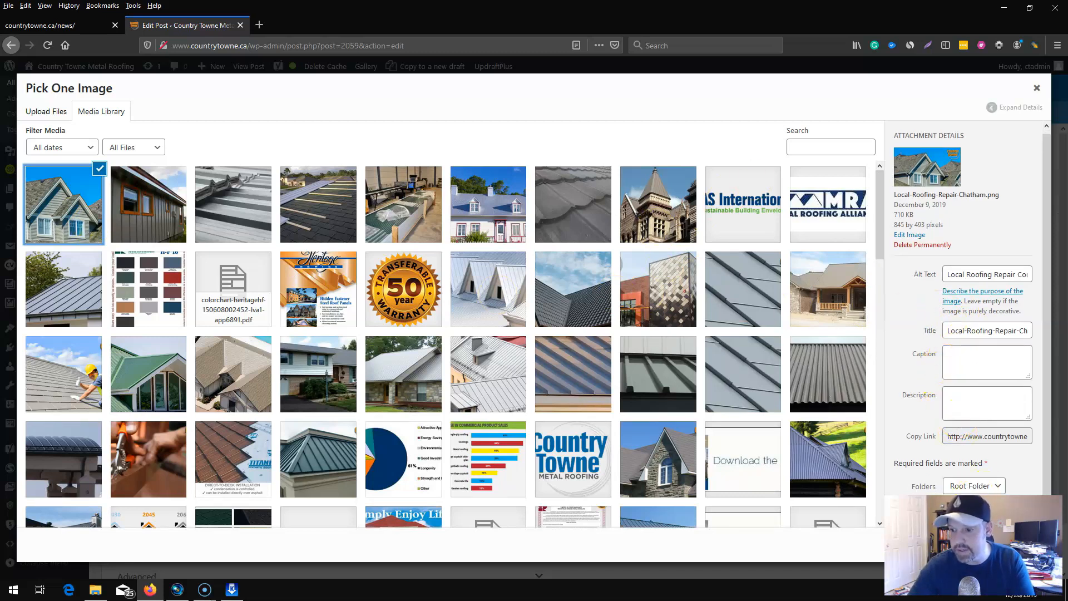
pyautogui.moveTo(977, 534); pyautogui.dragTo(853, 535)
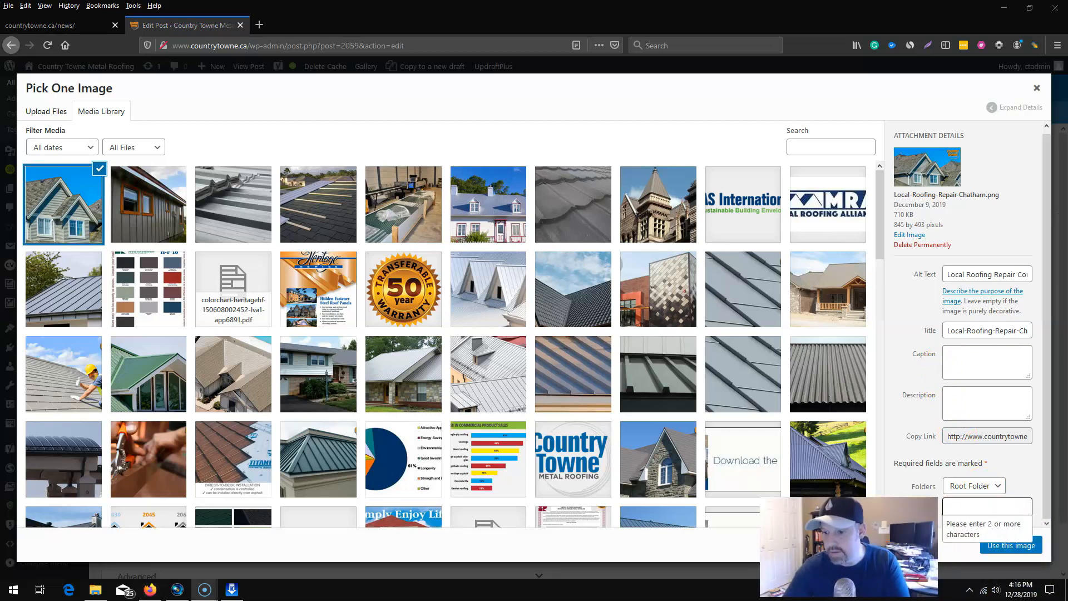
pyautogui.click(1010, 545)
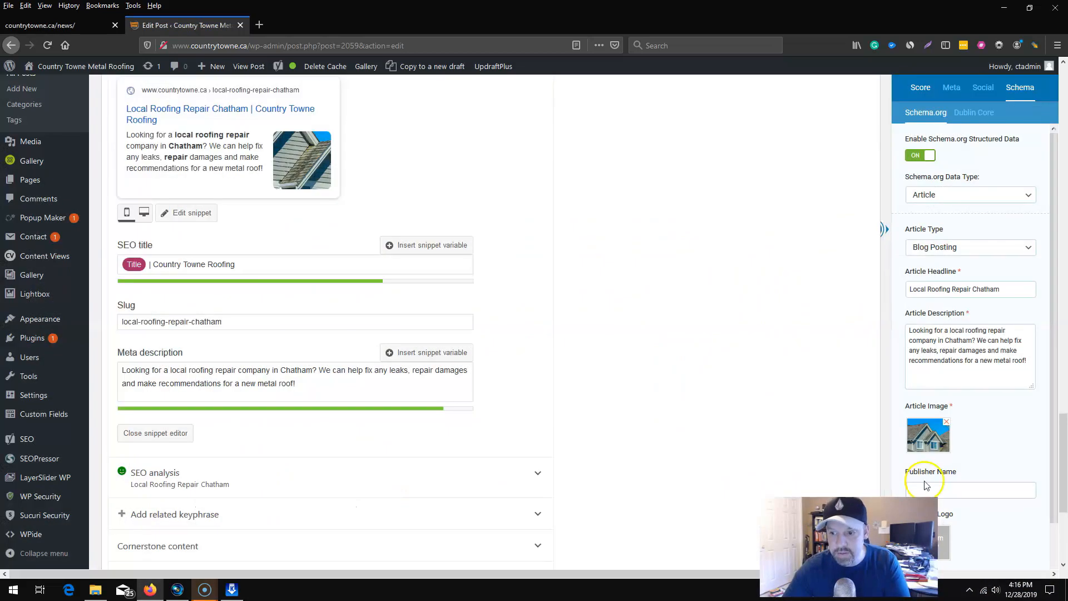
# Enter the publisher's name and set the Country Towne Metal Roofing logo from the media library as the publisher logo.
pyautogui.click(957, 486)
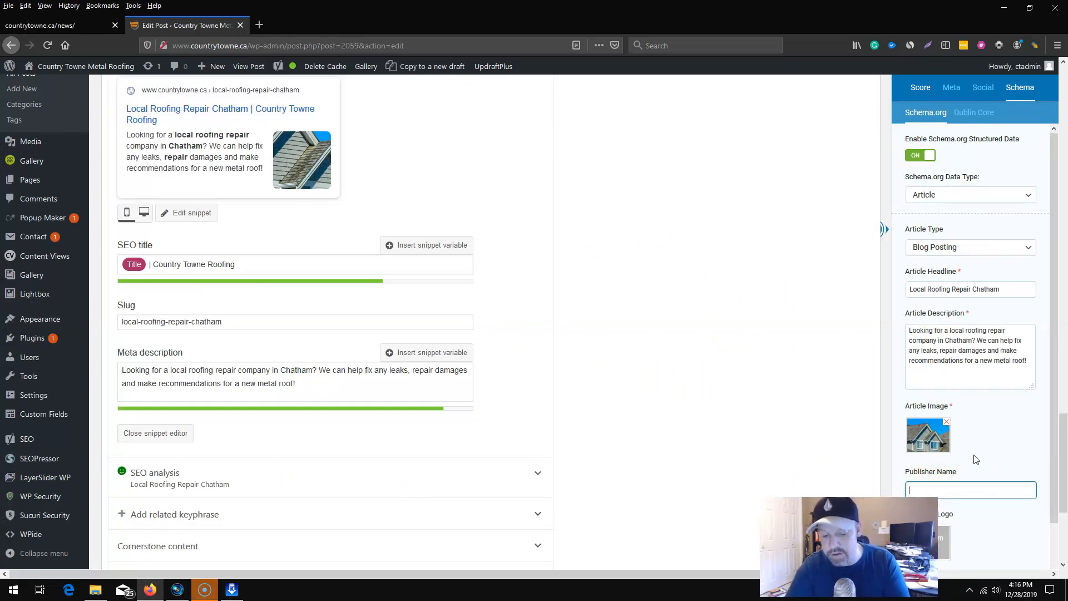
pyautogui.write('ke Martine')
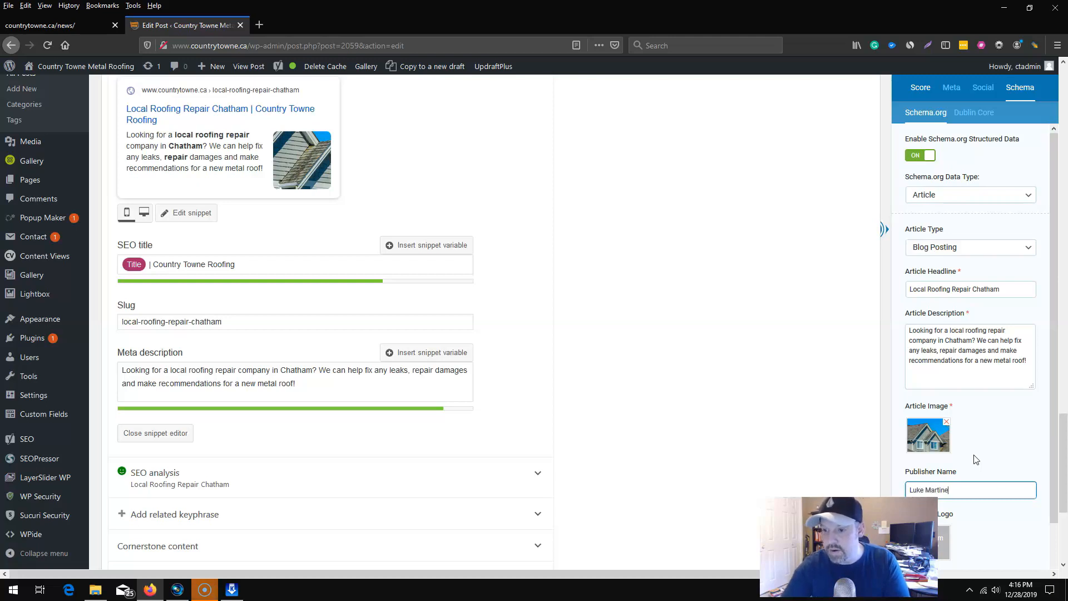
pyautogui.press('BackSpace')
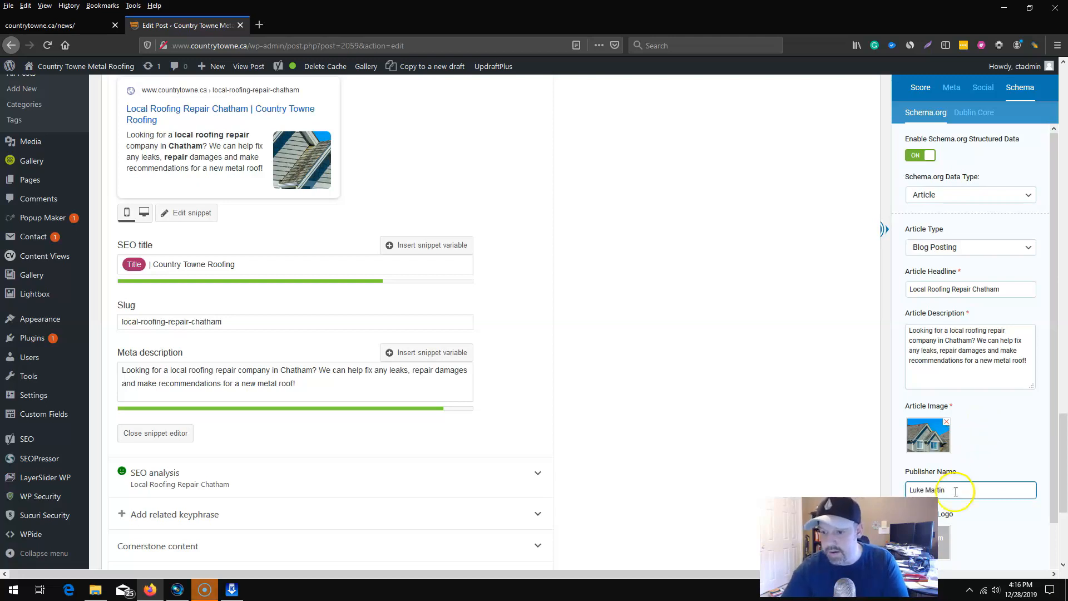
pyautogui.click(944, 538)
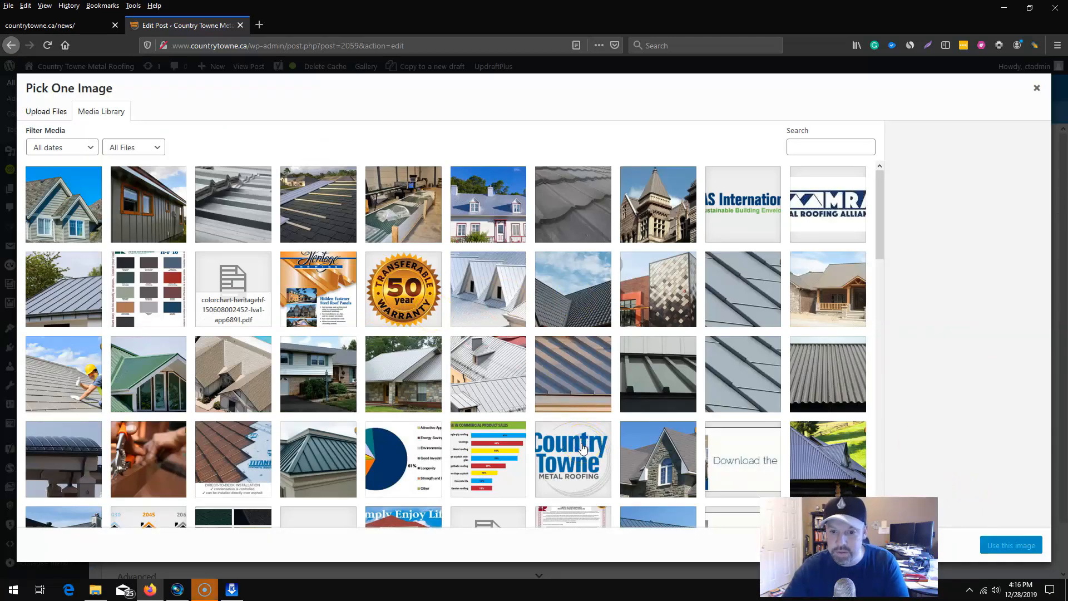
pyautogui.click(583, 447)
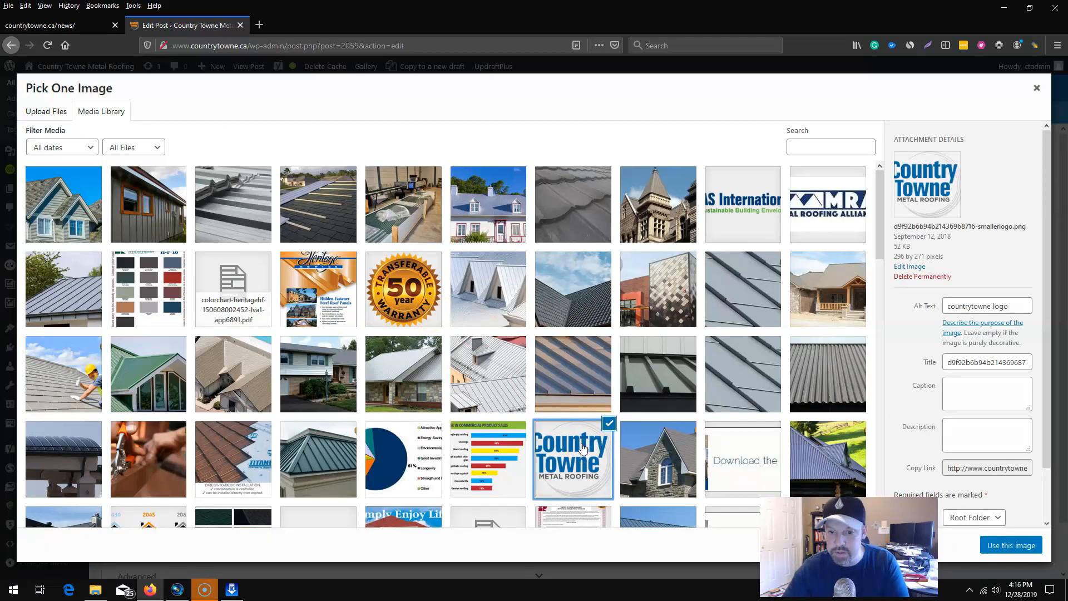
pyautogui.click(1004, 545)
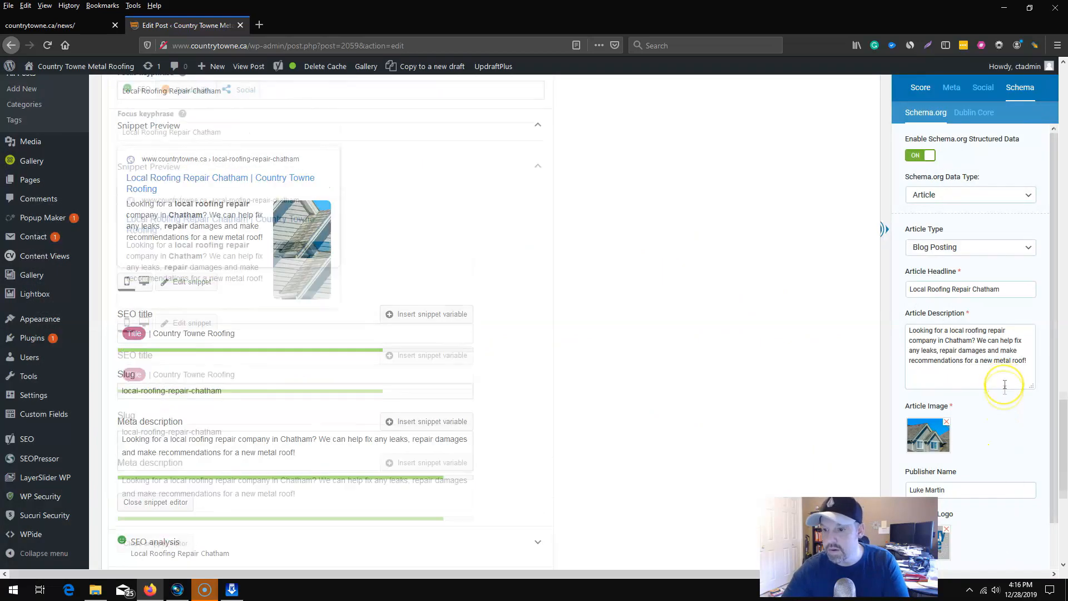
# Review the filled-in Schema.org article fields and check which fields the Dublin Core settings require.
pyautogui.scroll(-4, 1006, 409)
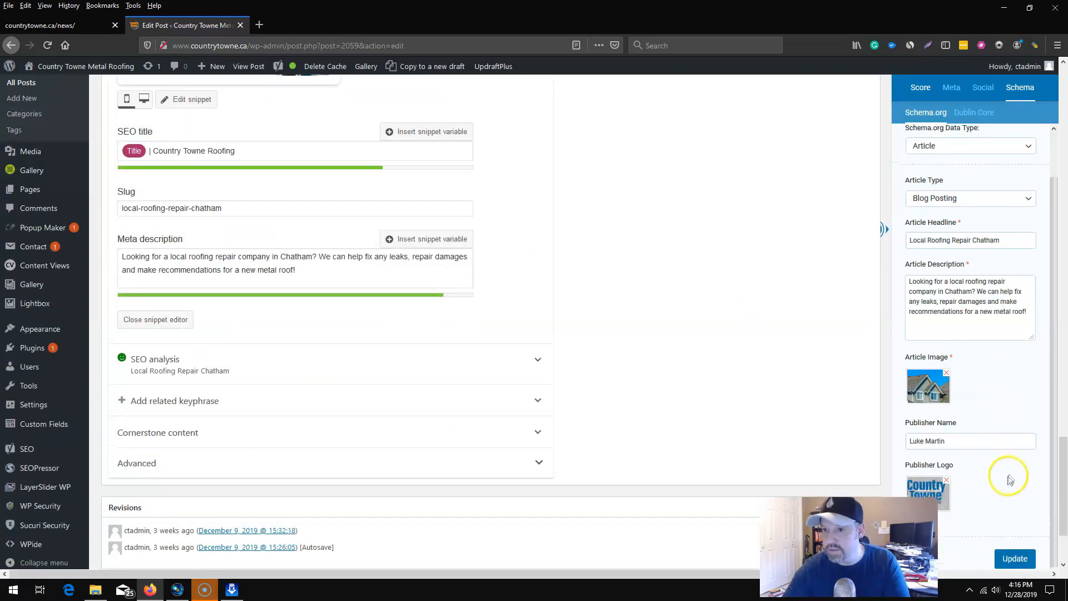
pyautogui.scroll(6, 1008, 422)
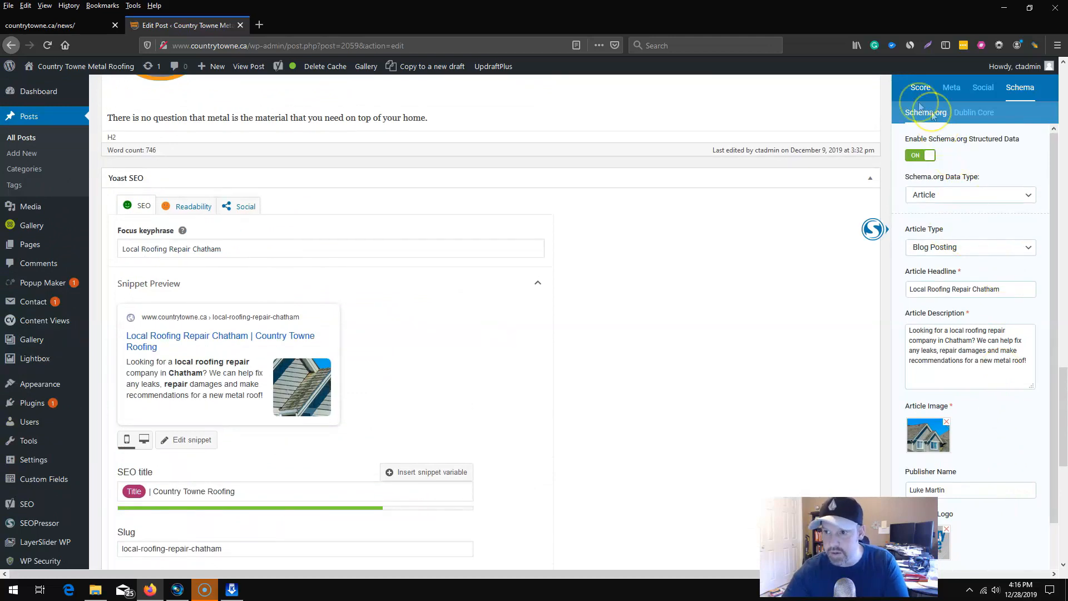
pyautogui.scroll(1, 969, 381)
pyautogui.scroll(-1, 968, 385)
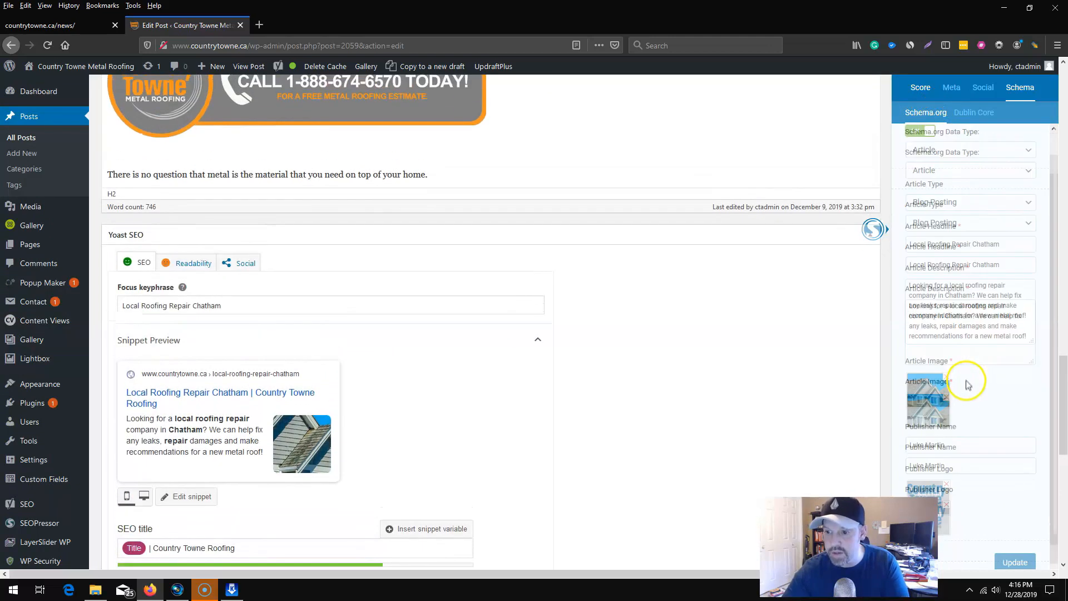
pyautogui.scroll(-3, 969, 388)
pyautogui.scroll(8, 963, 393)
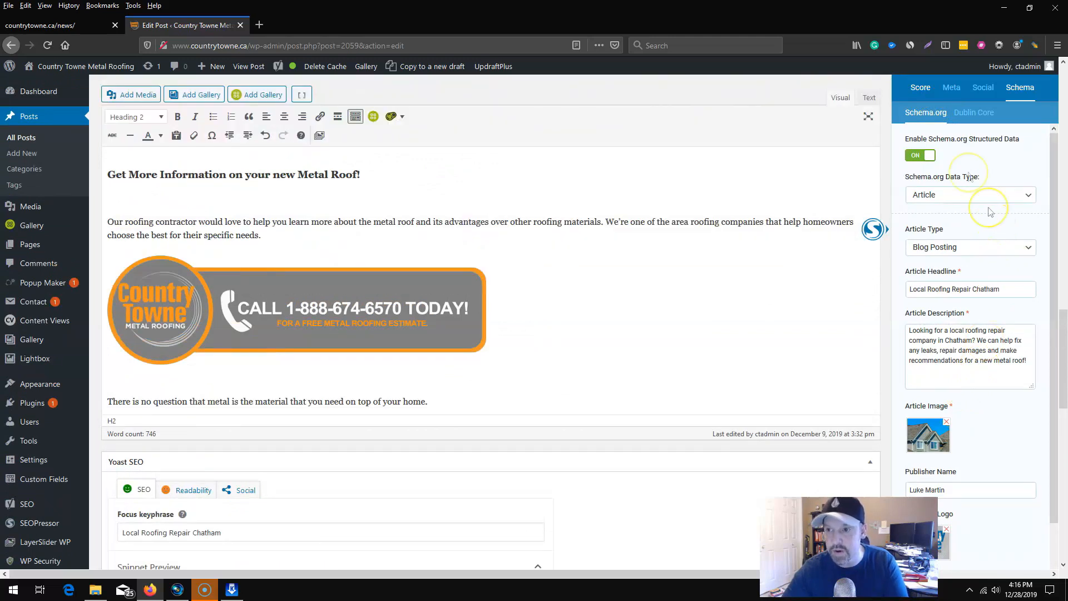
pyautogui.click(968, 114)
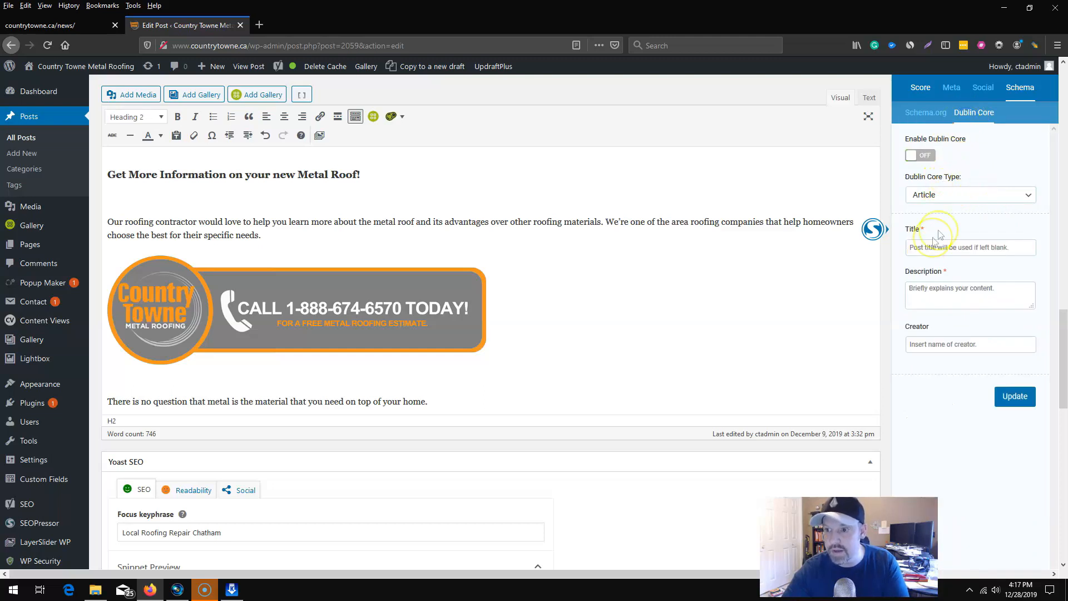
pyautogui.click(921, 114)
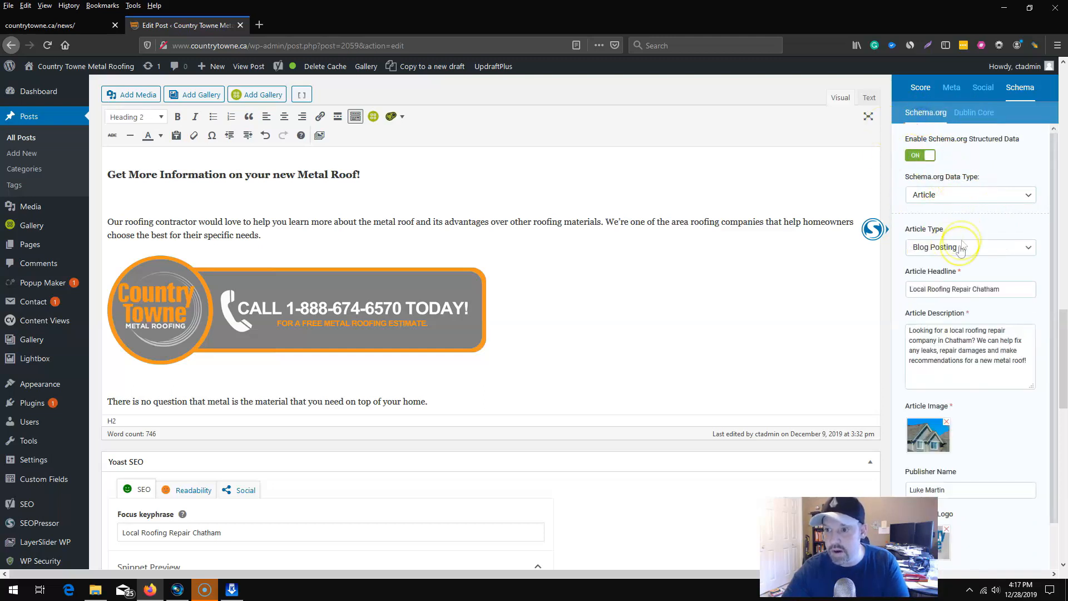
# Copy the article headline "Local Roofing Repair Chatham" into the Dublin Core title.
pyautogui.tripleClick(967, 290)
pyautogui.rightClick(967, 290)
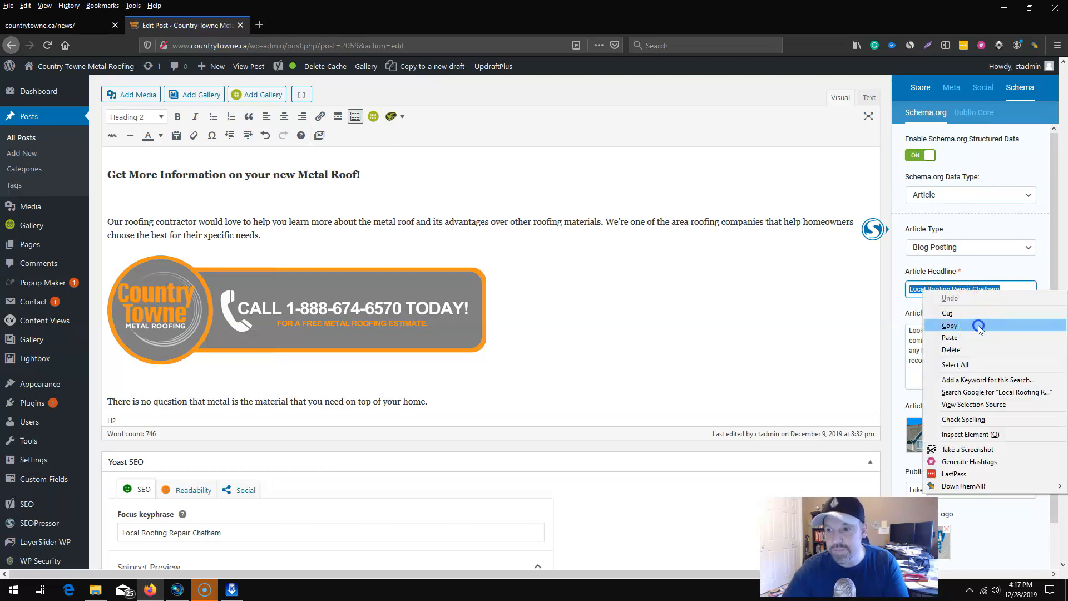
pyautogui.click(977, 326)
pyautogui.click(972, 114)
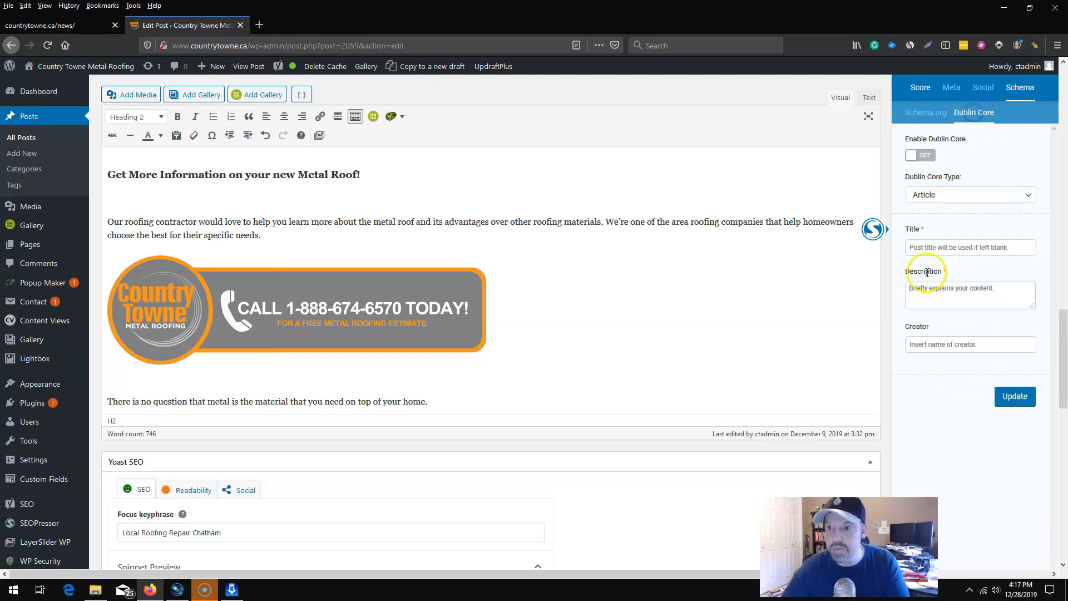
pyautogui.click(937, 246)
pyautogui.hotkey('ctrl', 'v')
# Copy the Schema.org article description into the Dublin Core description and enlarge that text box to show the full text.
pyautogui.click(925, 113)
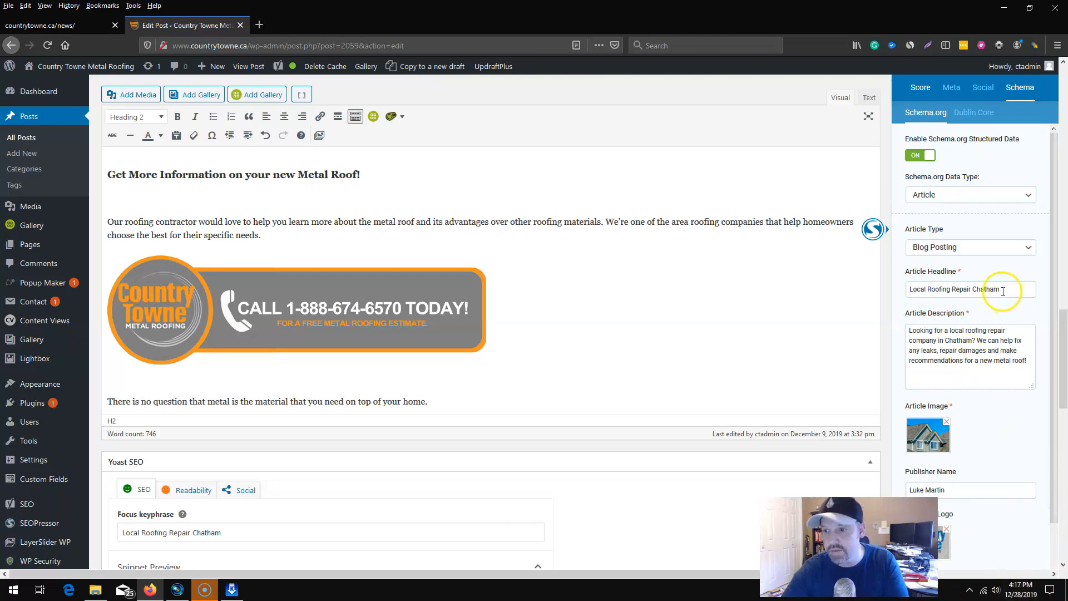
pyautogui.moveTo(1017, 361); pyautogui.dragTo(897, 328)
pyautogui.rightClick(940, 336)
pyautogui.click(954, 371)
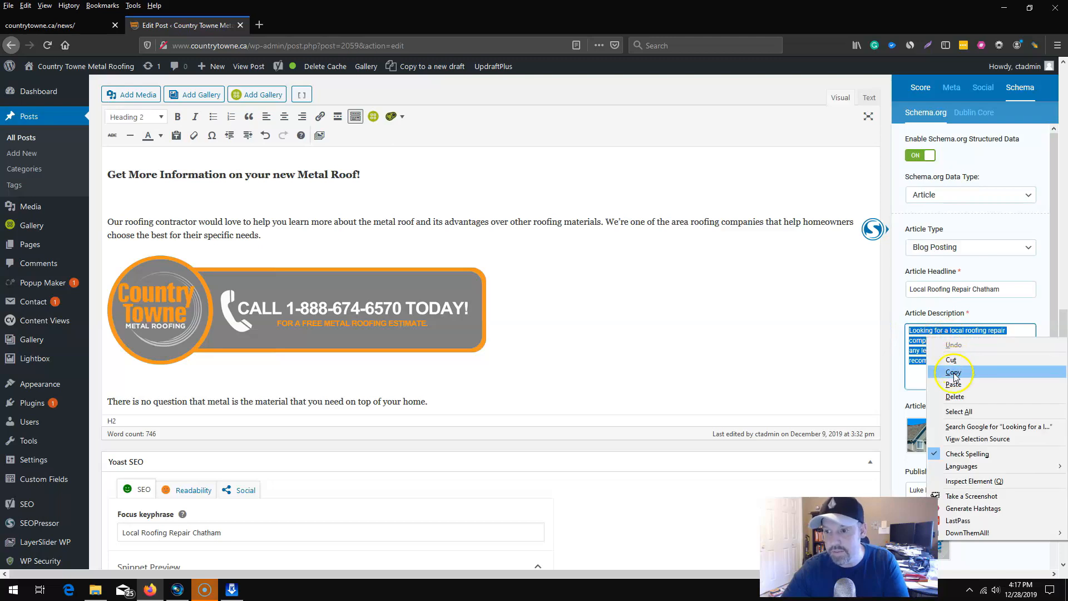
pyautogui.click(954, 373)
pyautogui.click(968, 112)
pyautogui.click(942, 290)
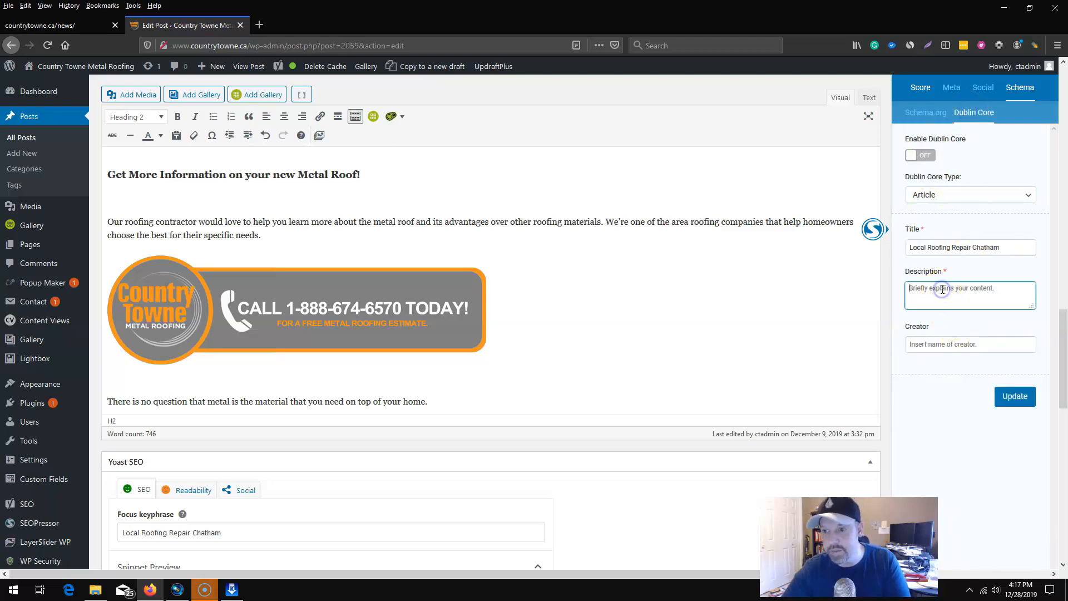
pyautogui.hotkey('ctrl', 'v')
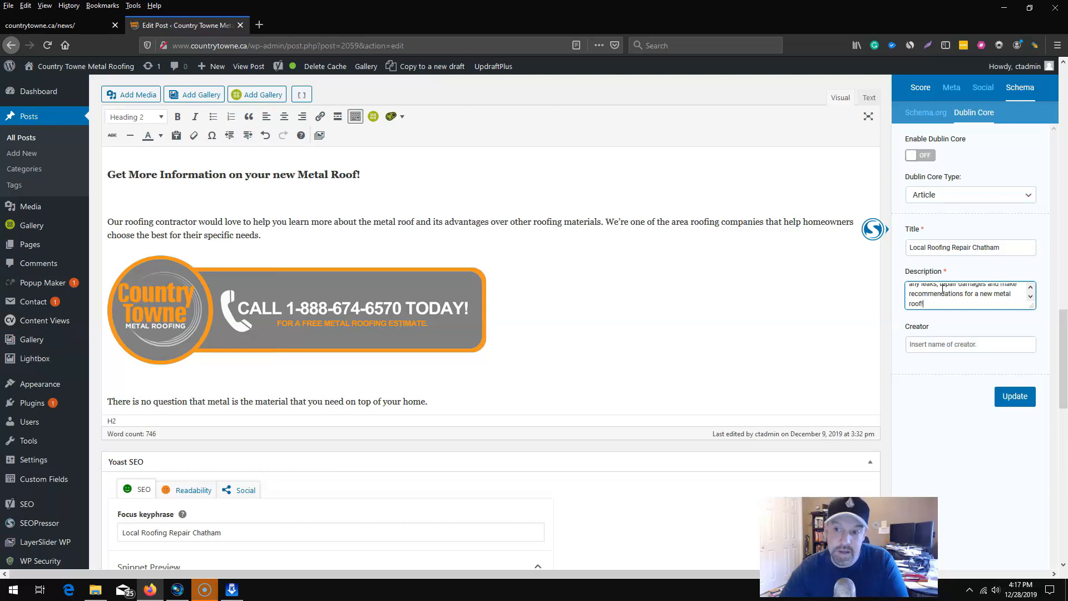
pyautogui.moveTo(1029, 305); pyautogui.dragTo(1021, 352)
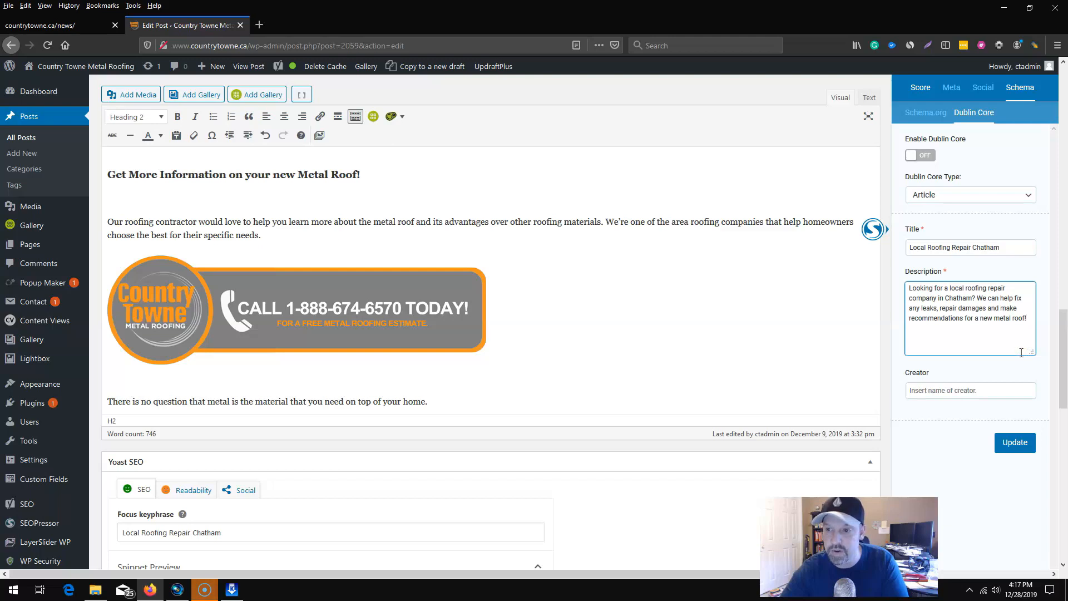
# Enter the creator's name in the Dublin Core settings, enable Dublin Core and update the post.
pyautogui.click(942, 389)
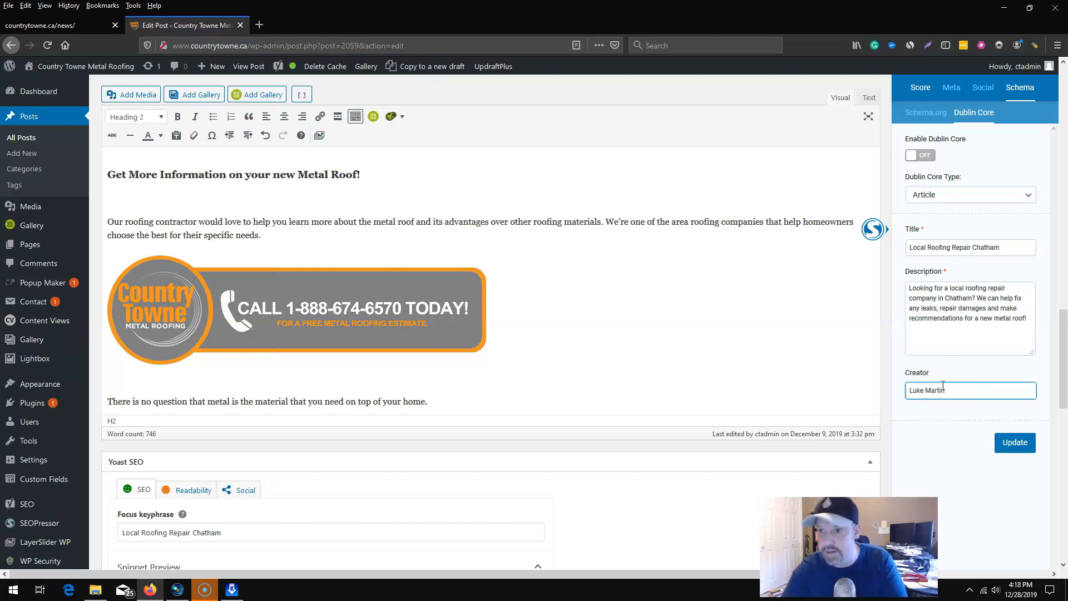
pyautogui.click(928, 154)
pyautogui.click(937, 163)
pyautogui.click(1008, 442)
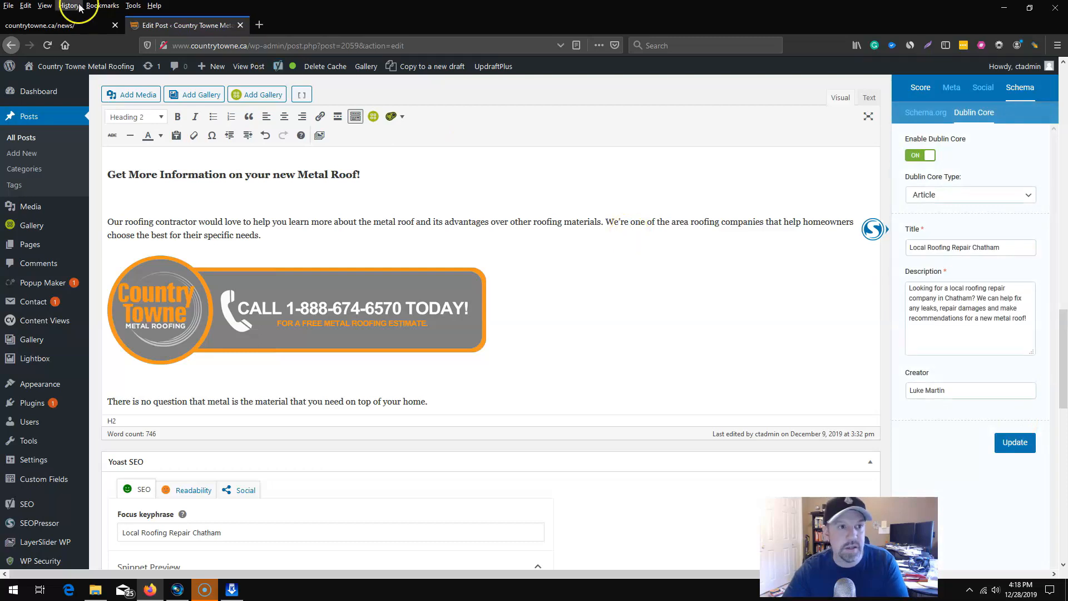
# Open the published Local Roofing Repair Chatham post from the site's news page and inspect its page code.
pyautogui.click(68, 27)
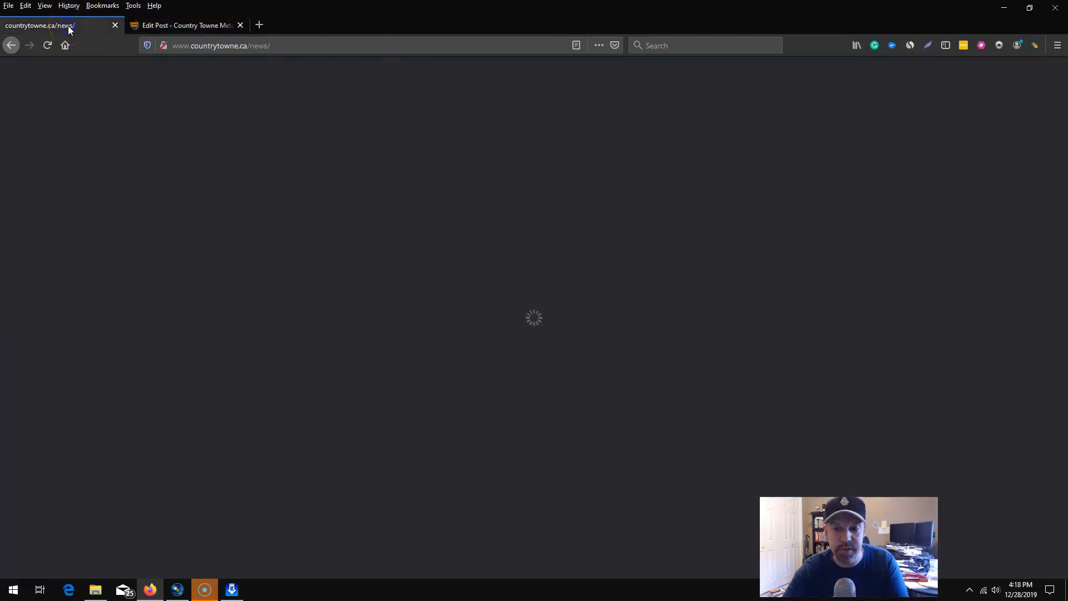
pyautogui.scroll(-4, 548, 345)
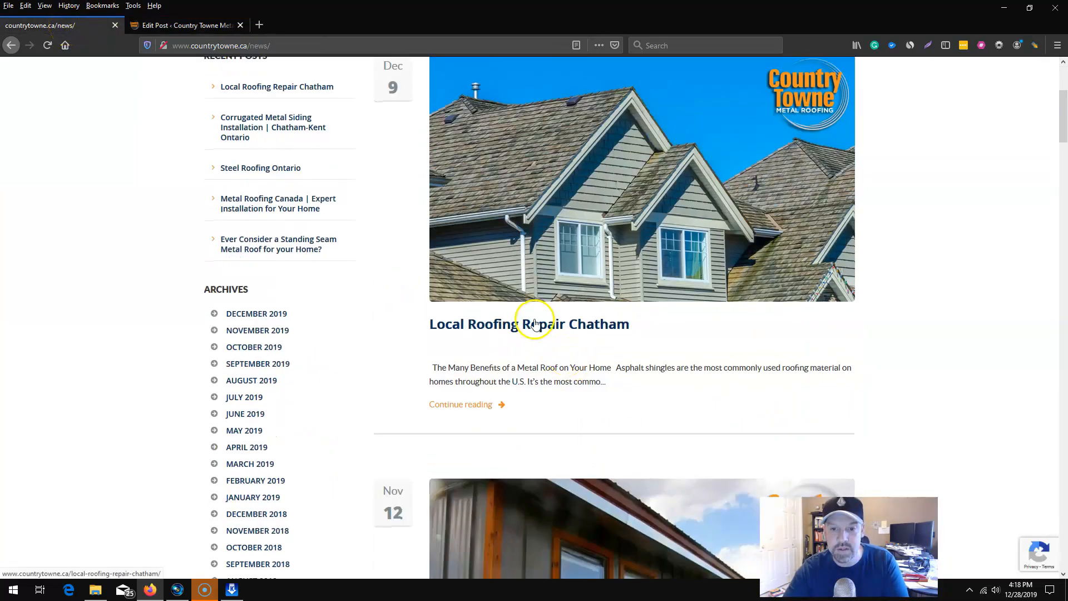
pyautogui.click(535, 323)
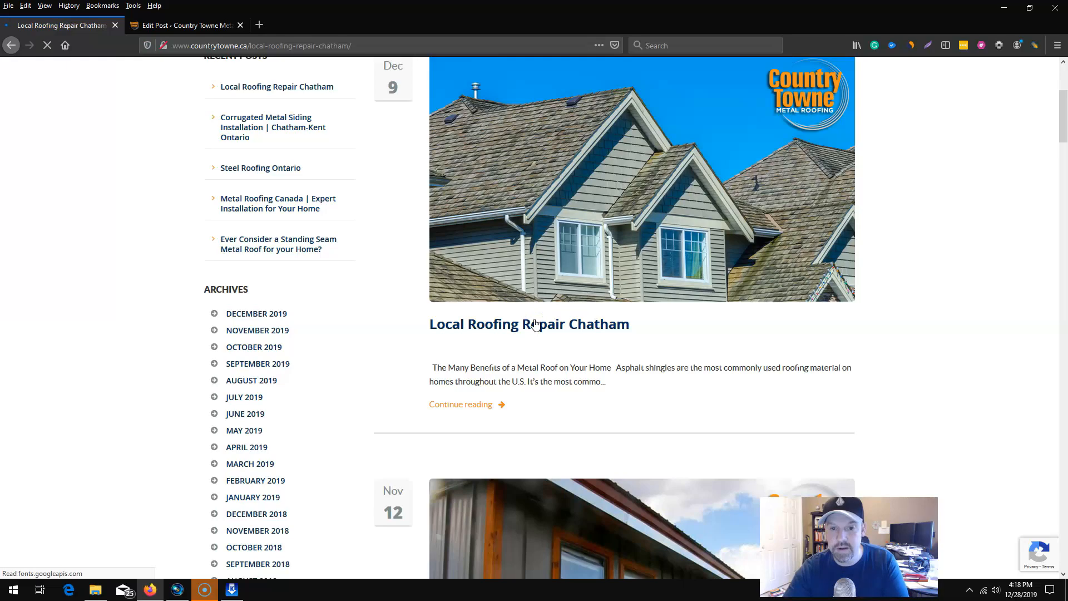
pyautogui.scroll(-5, 522, 350)
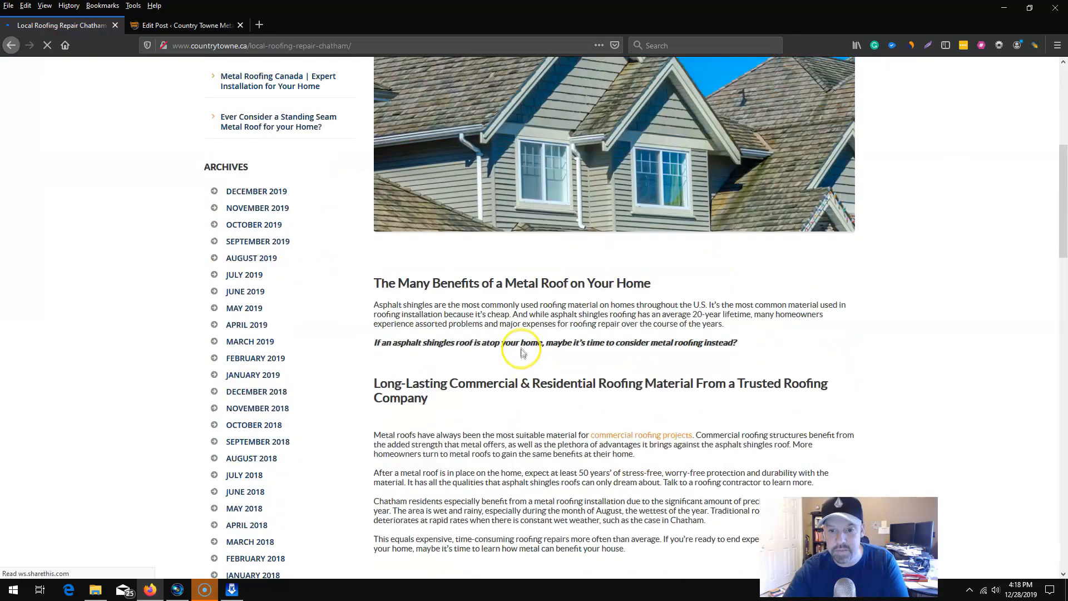
pyautogui.scroll(-5, 522, 350)
pyautogui.rightClick(637, 261)
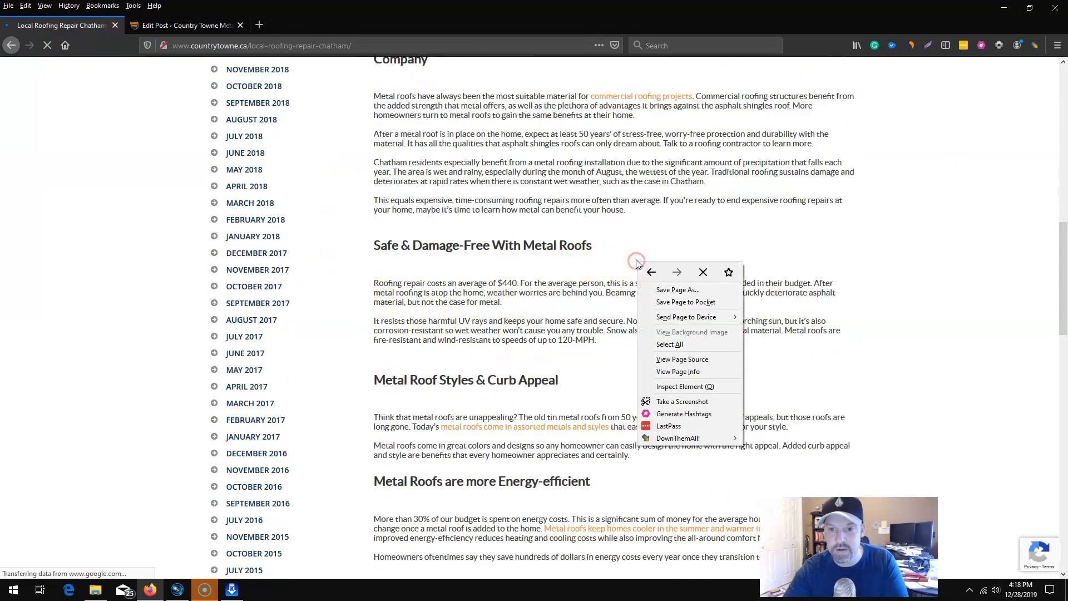
pyautogui.click(694, 386)
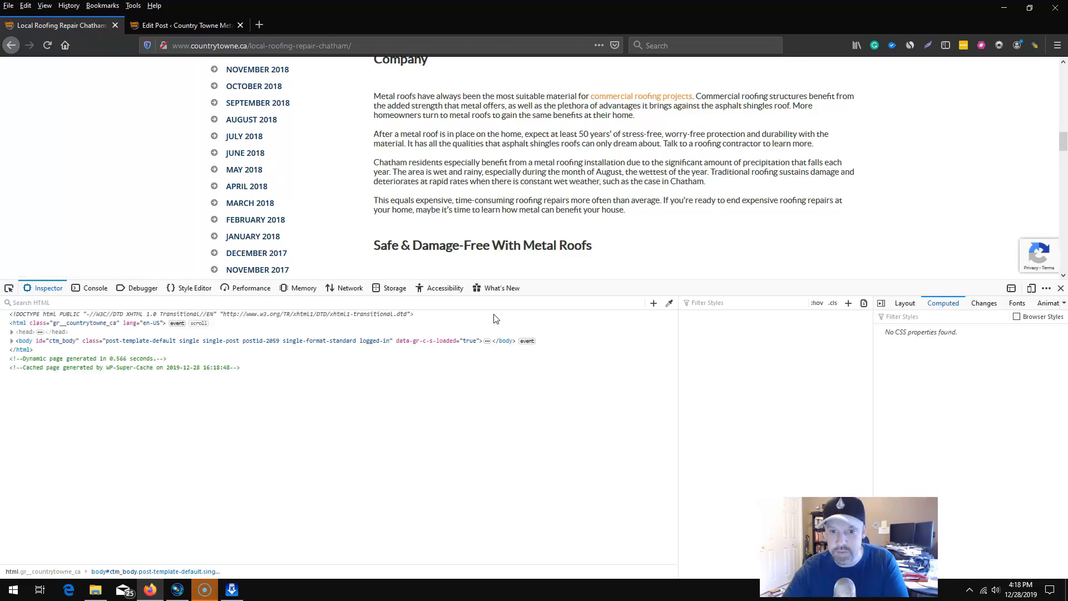
# Search the page's HTML for "schema" and expand the ld+json script to examine the Dublin Core and Schema.org markup.
pyautogui.click(488, 340)
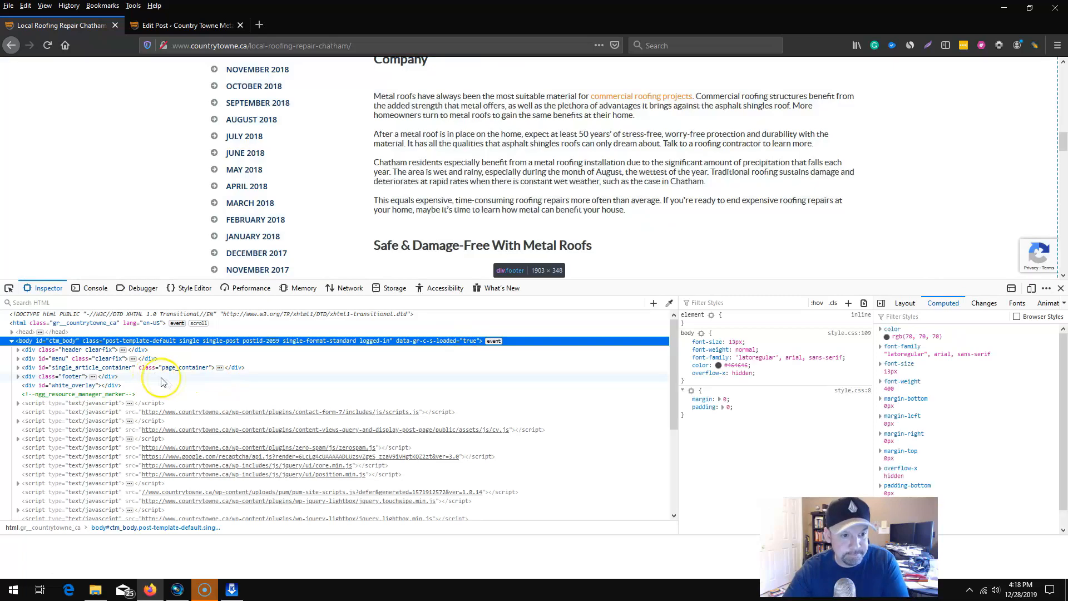
pyautogui.click(13, 332)
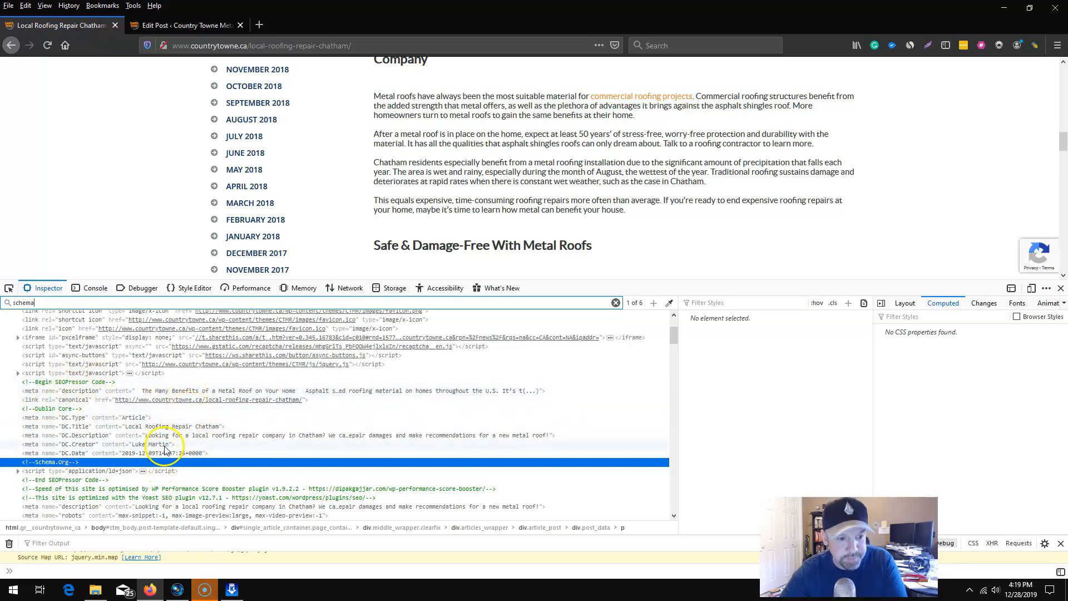
pyautogui.scroll(-2, 165, 448)
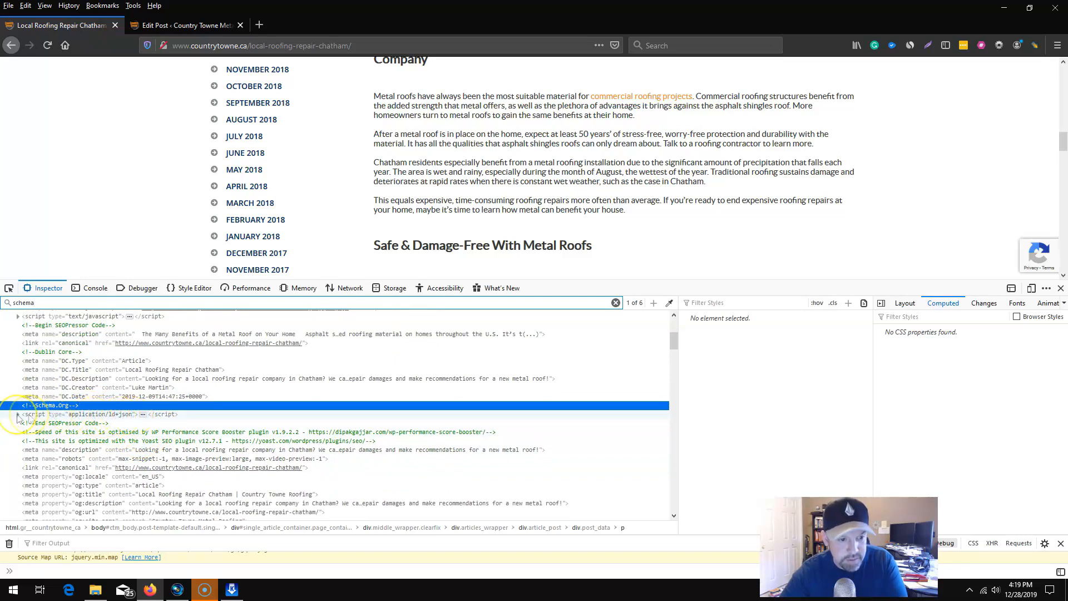
pyautogui.click(17, 414)
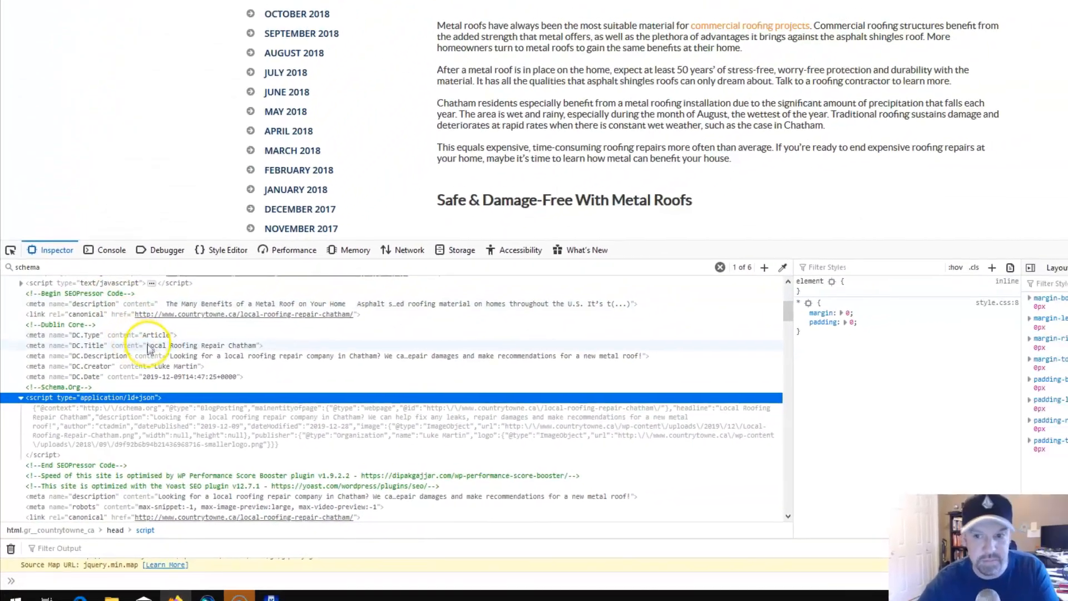
pyautogui.scroll(5, 195, 392)
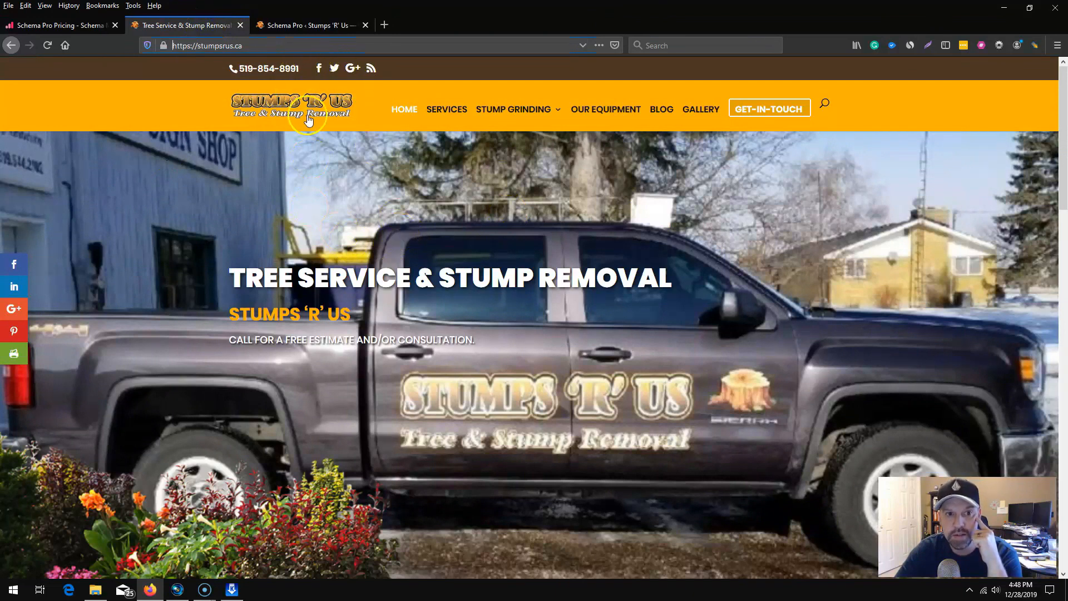
# Review the Stumps 'R' Us Schema Pro configuration, covering the website representation, organization schema type and social profile settings.
pyautogui.click(316, 25)
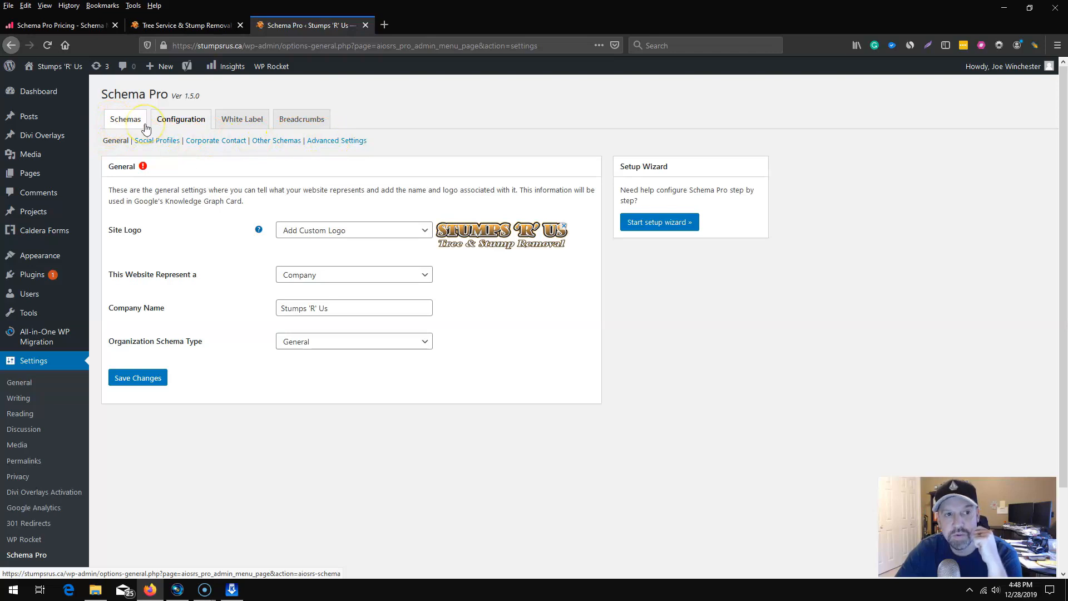
pyautogui.click(189, 130)
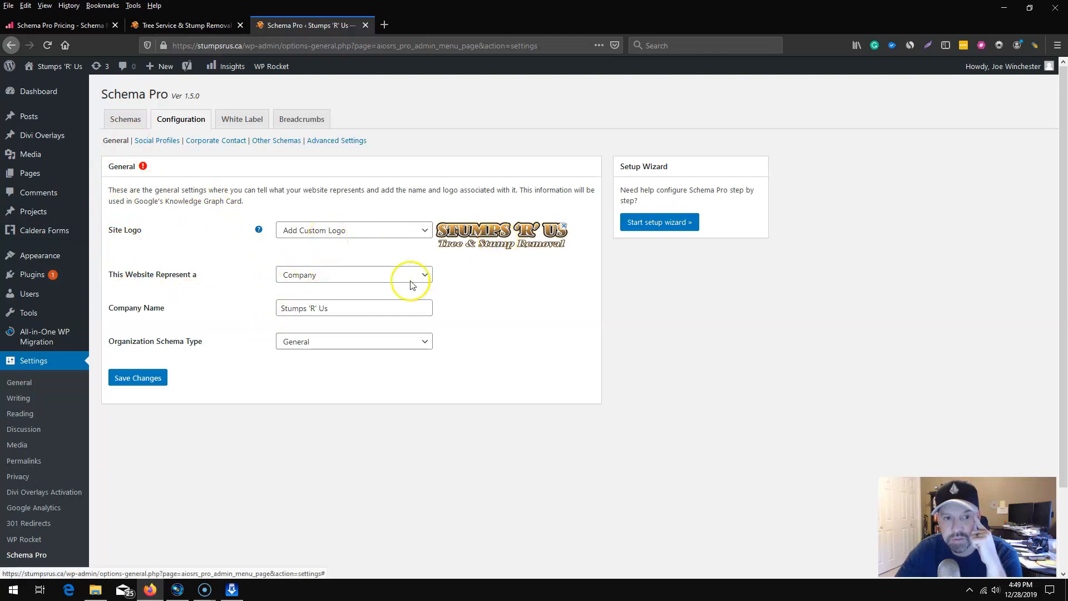
pyautogui.click(327, 278)
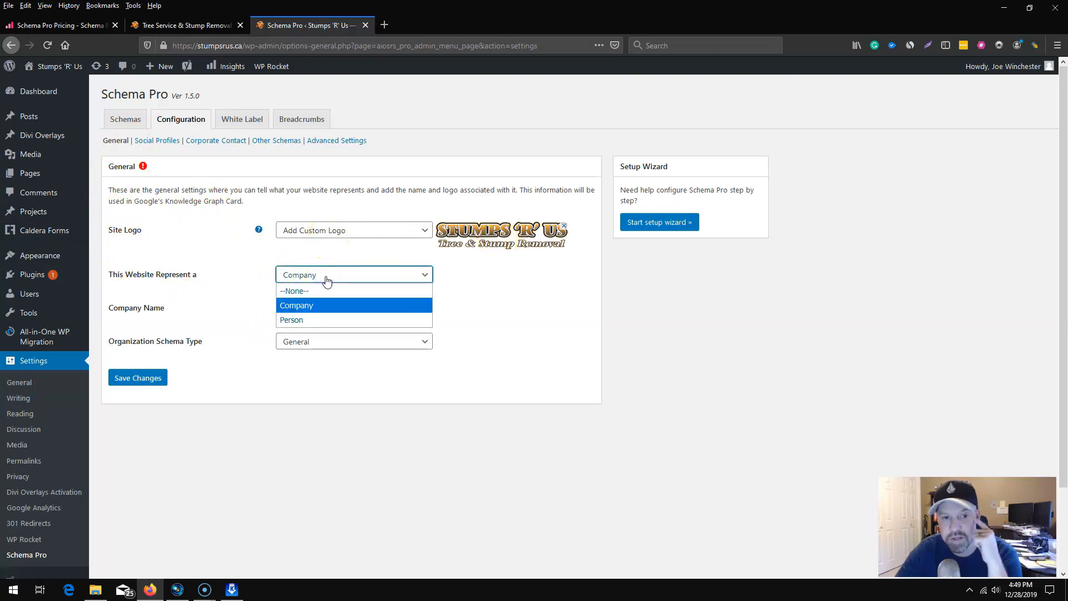
pyautogui.click(327, 276)
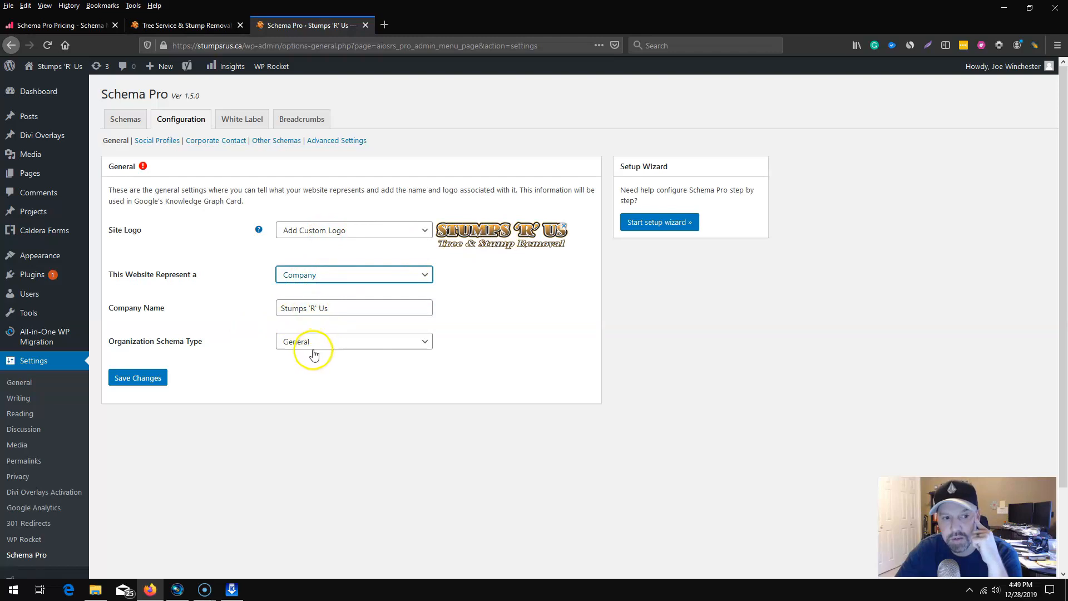
pyautogui.click(343, 346)
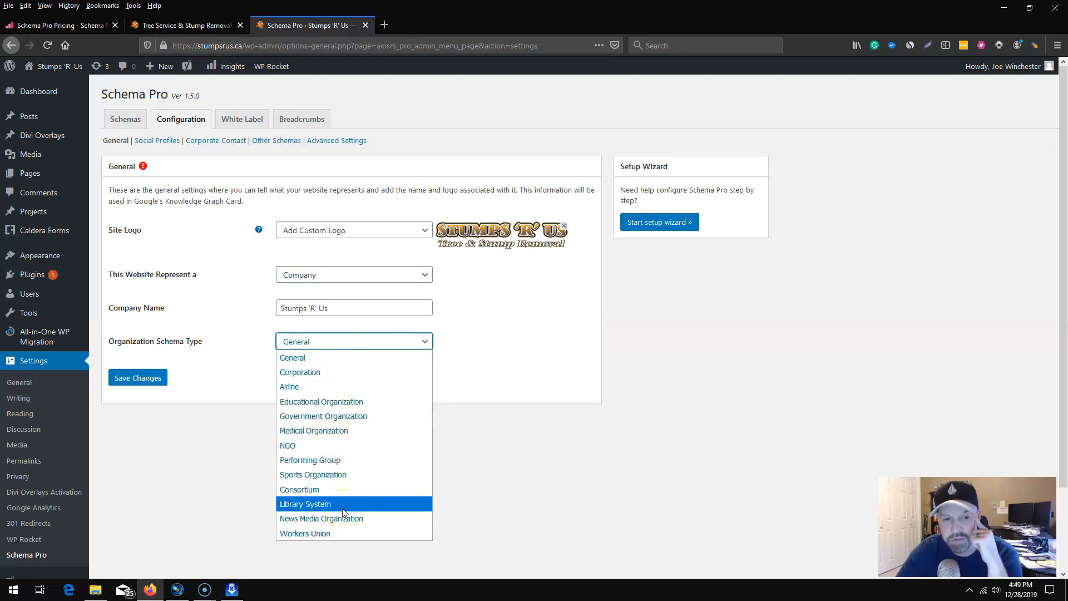
pyautogui.click(316, 359)
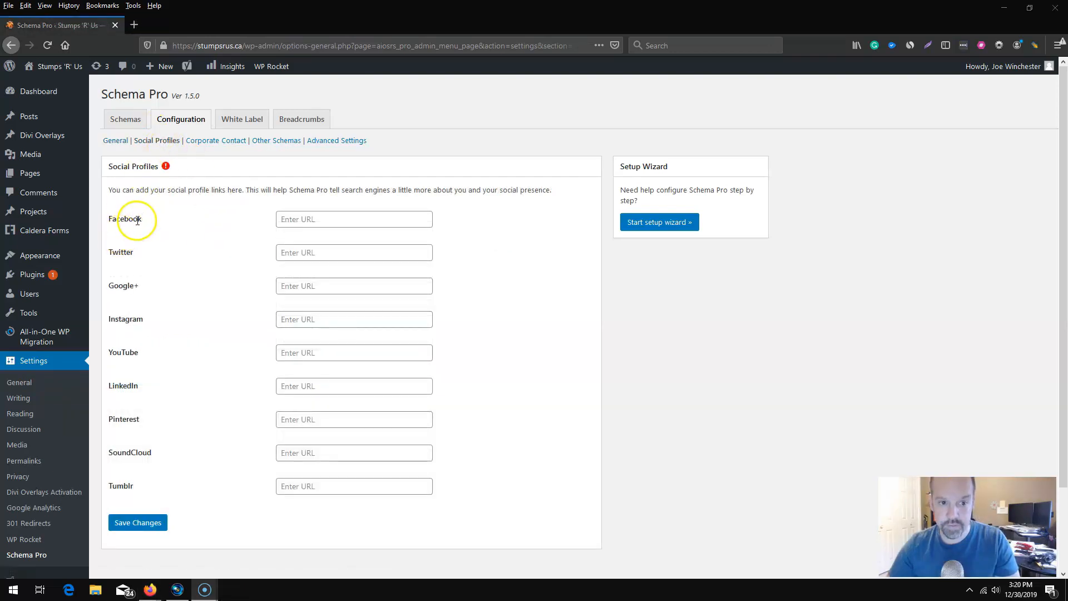
pyautogui.click(287, 219)
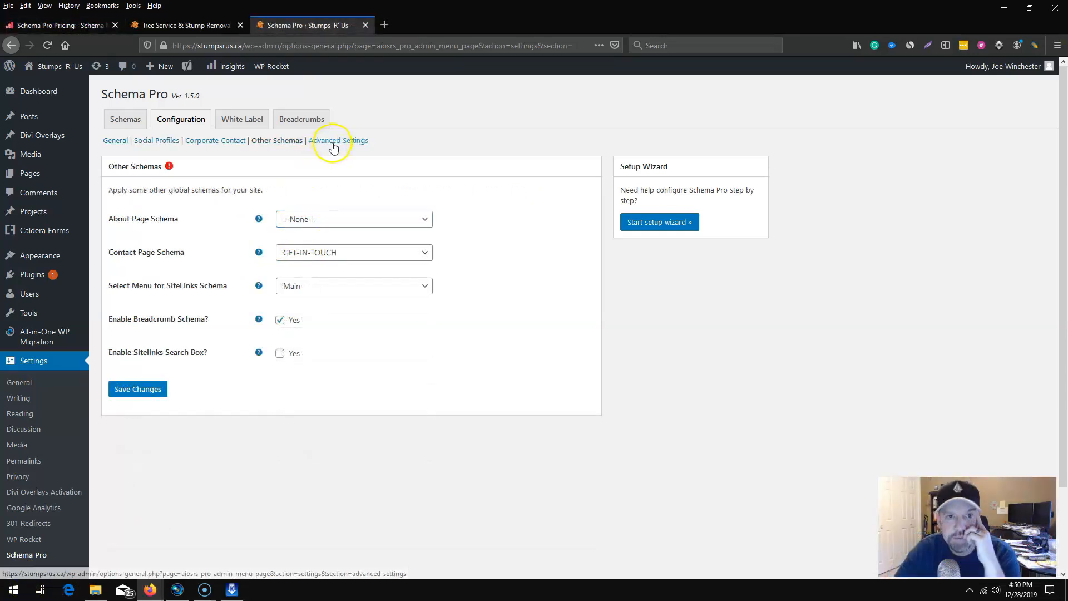
# Review the schema types offered when adding a new schema, and return to the schema list.
pyautogui.click(125, 120)
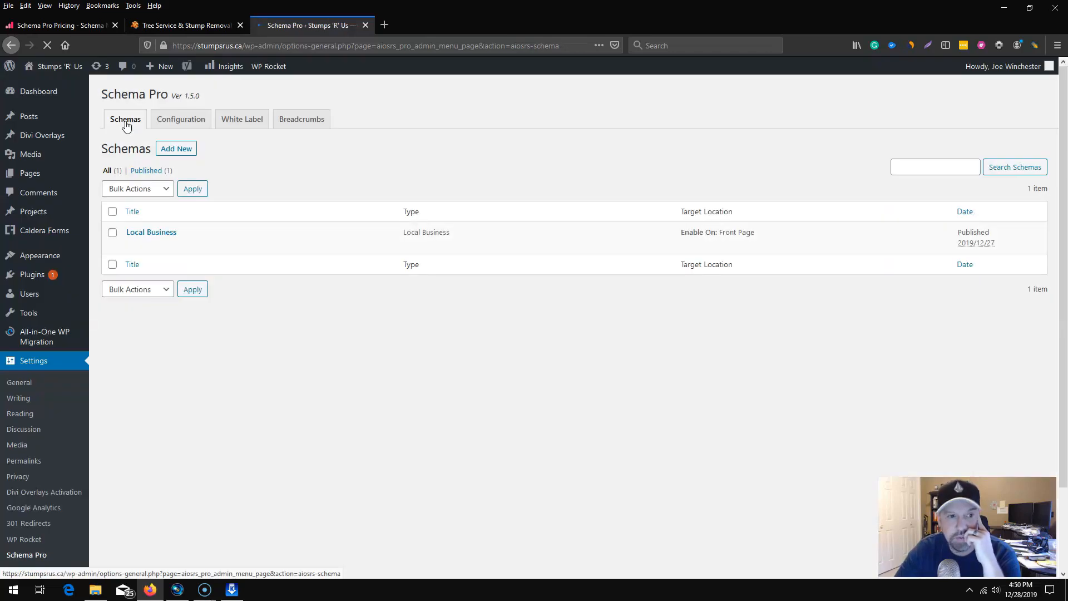
pyautogui.click(178, 151)
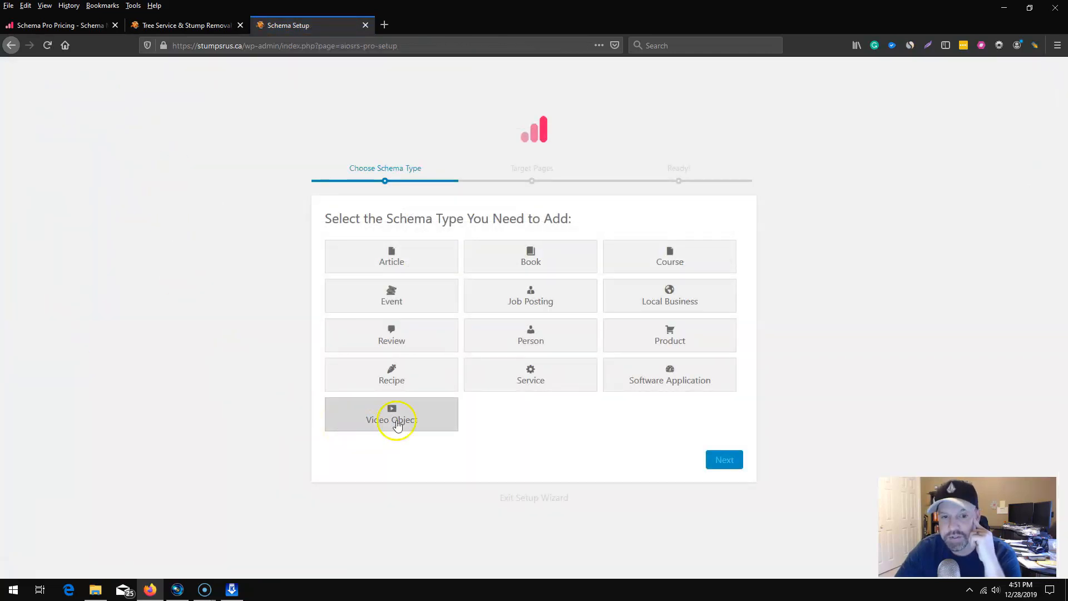
pyautogui.click(404, 381)
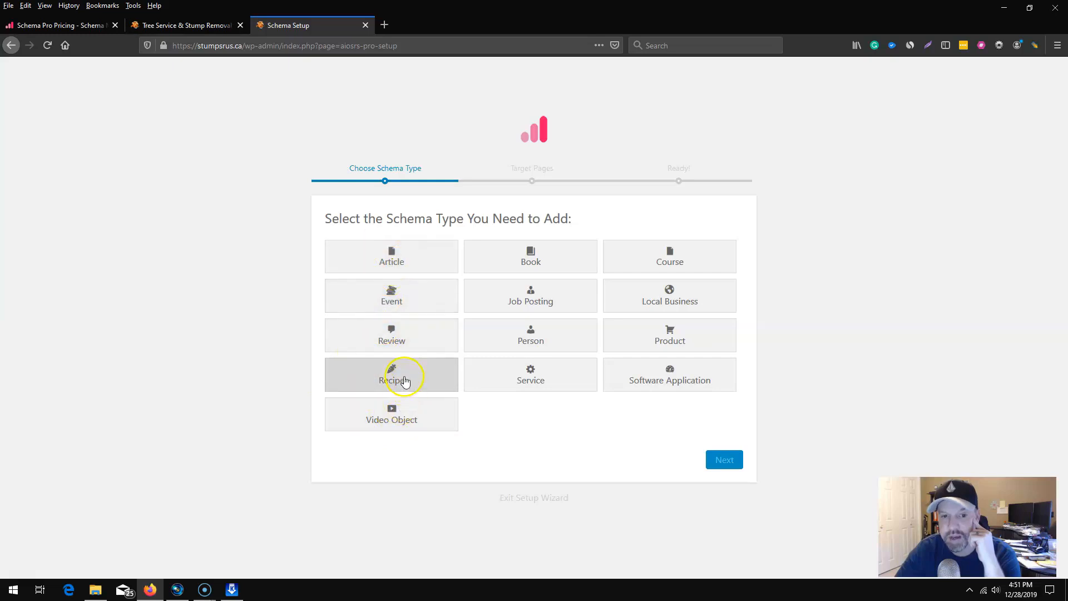
pyautogui.click(407, 341)
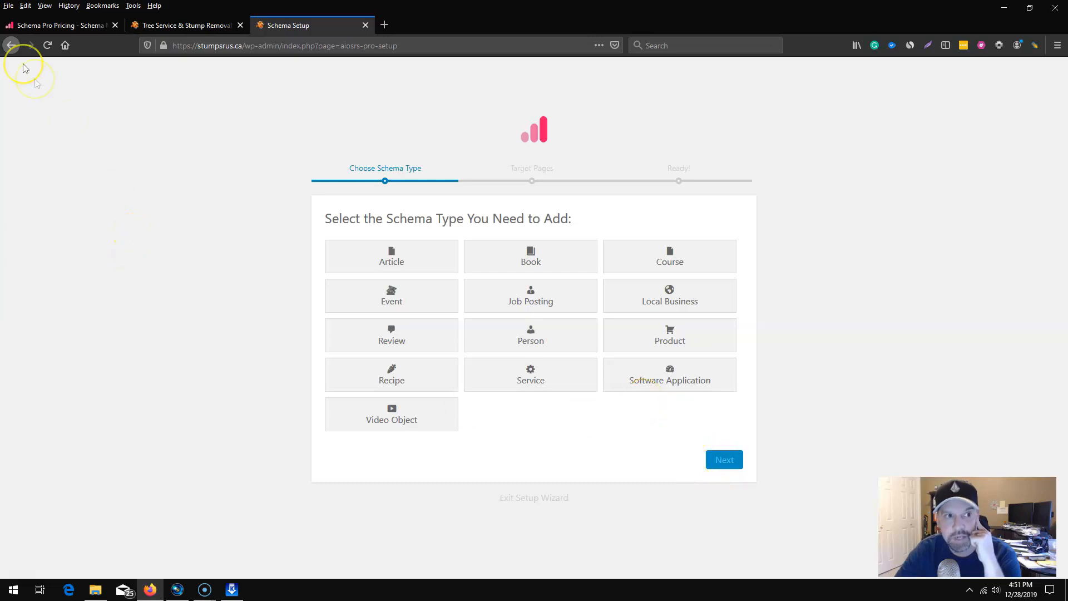
pyautogui.click(11, 45)
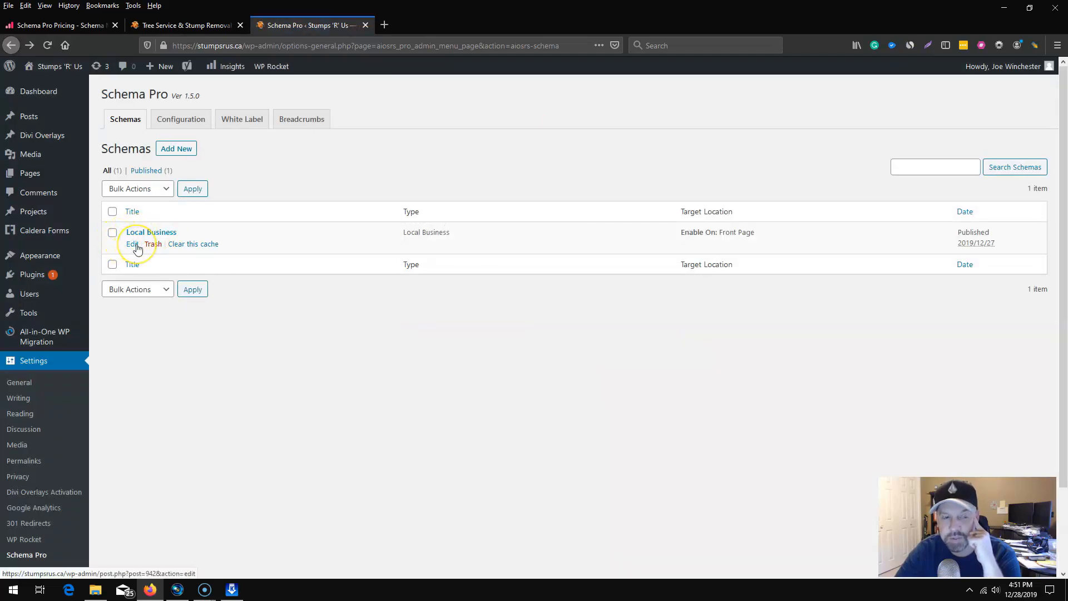
# Open the Local Business schema for editing and review where it can be enabled on the site.
pyautogui.click(136, 245)
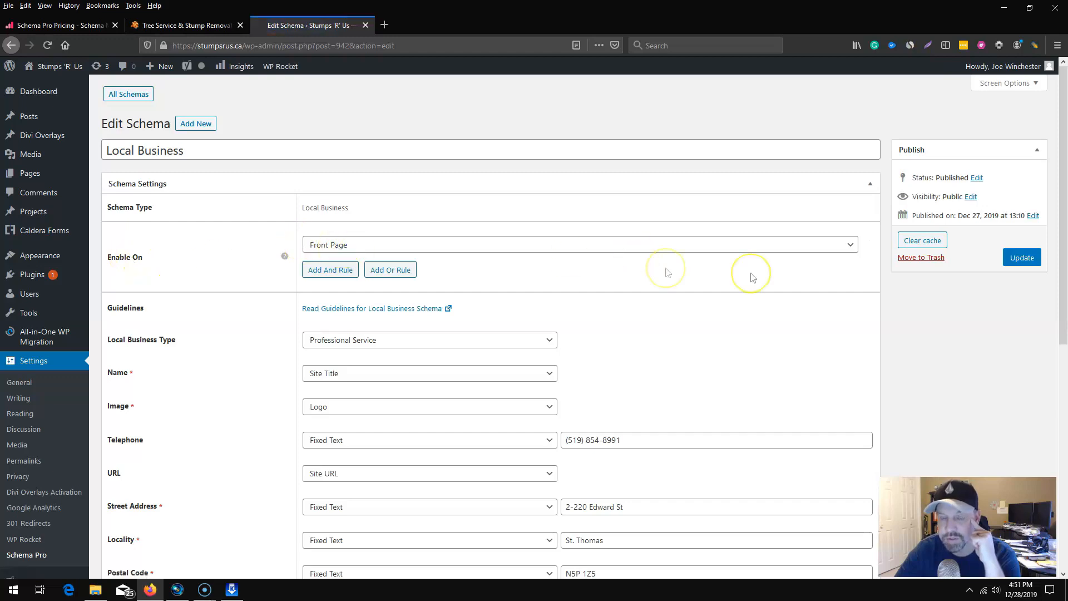
pyautogui.click(850, 246)
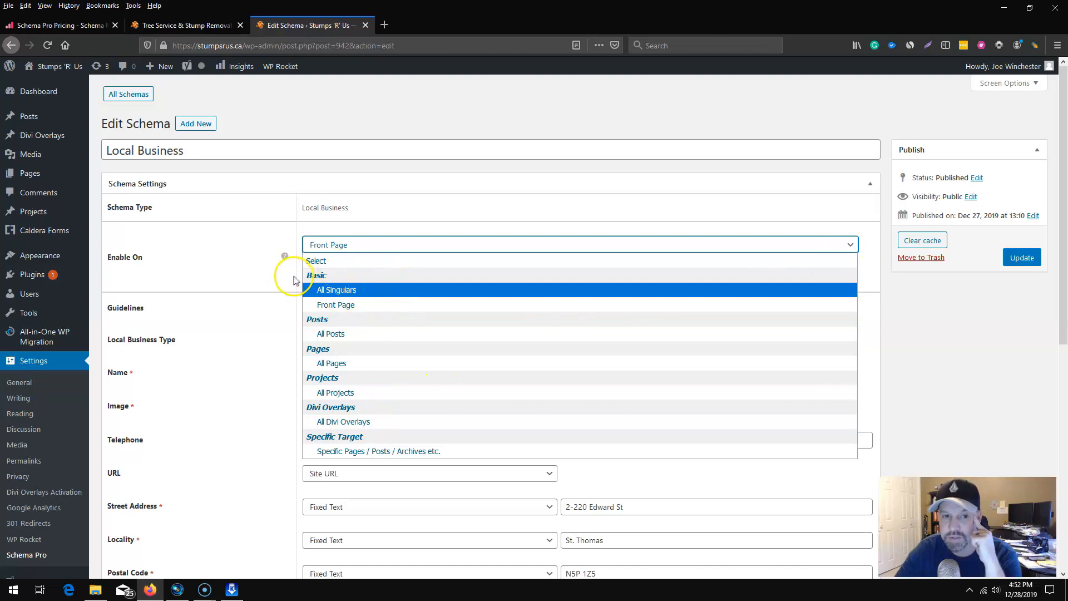
pyautogui.click(266, 275)
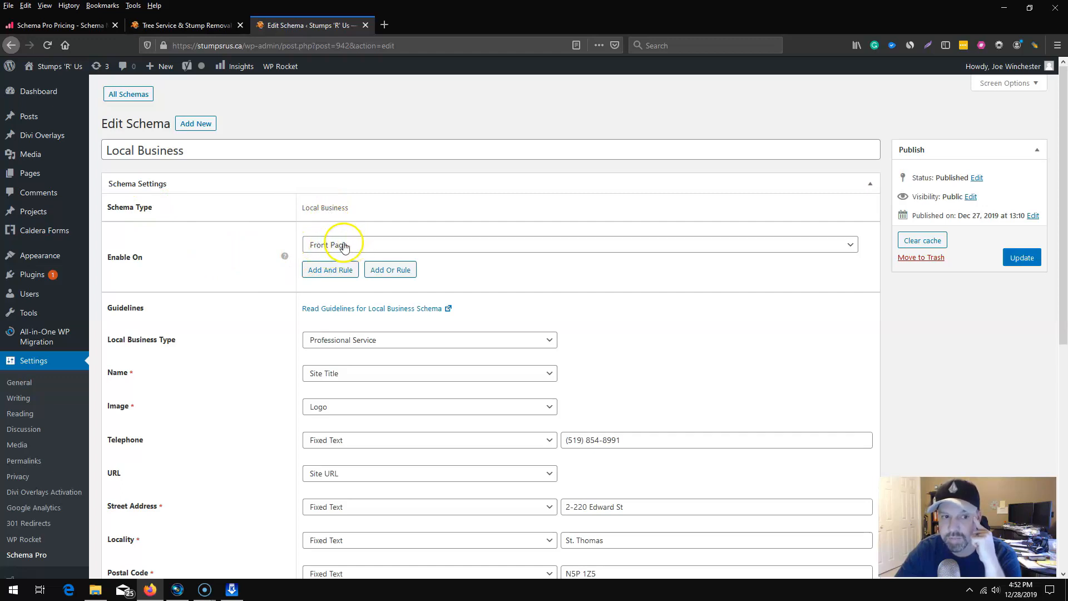
# Examine the available local business types in the schema settings without changing the selection.
pyautogui.scroll(-4, 250, 333)
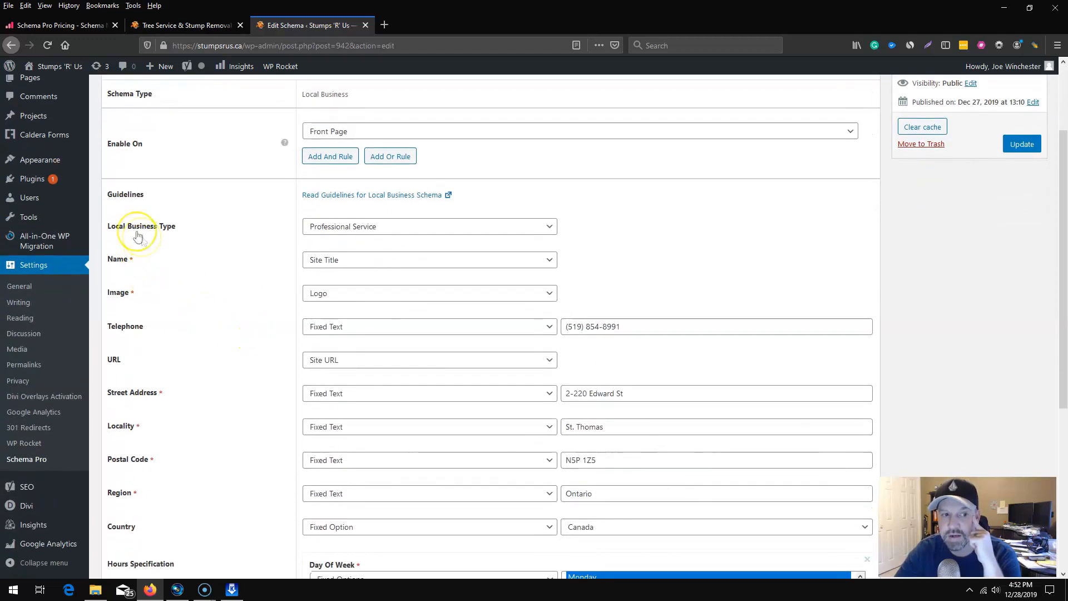
pyautogui.click(548, 226)
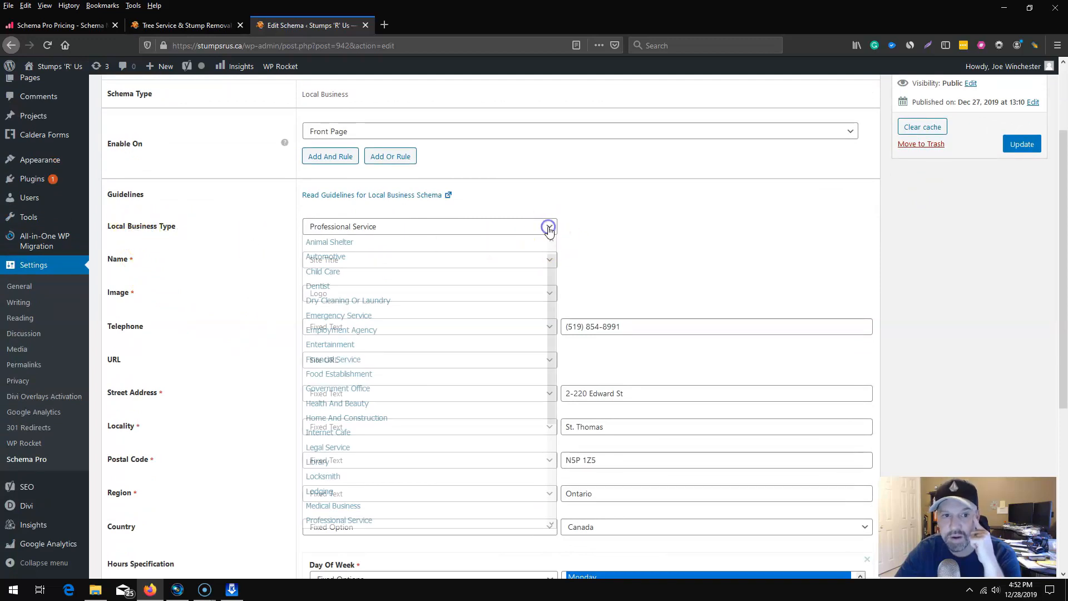
pyautogui.scroll(1, 448, 457)
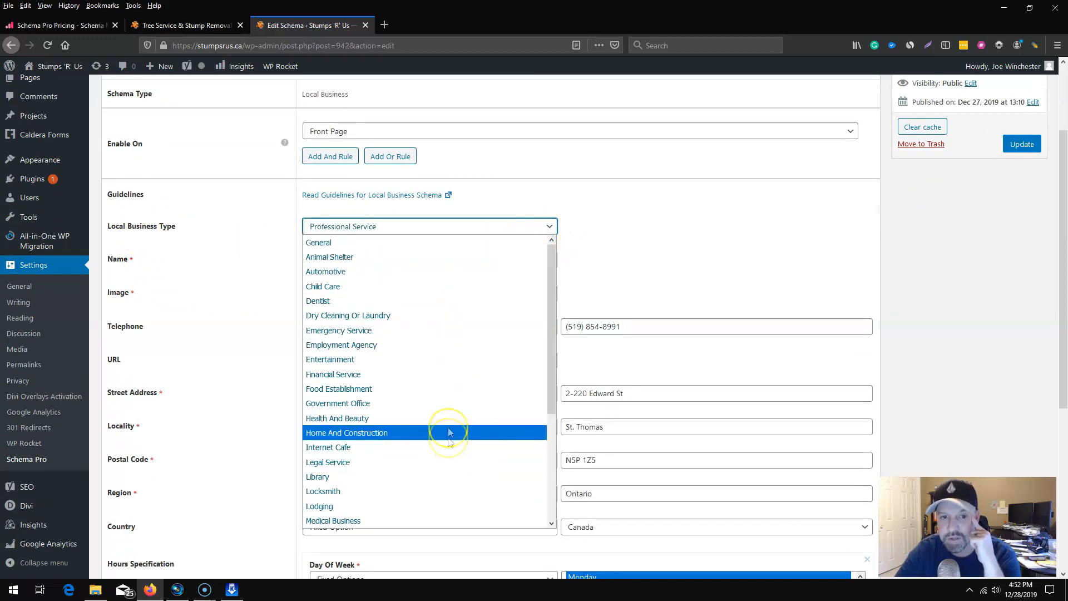
pyautogui.scroll(-4, 430, 375)
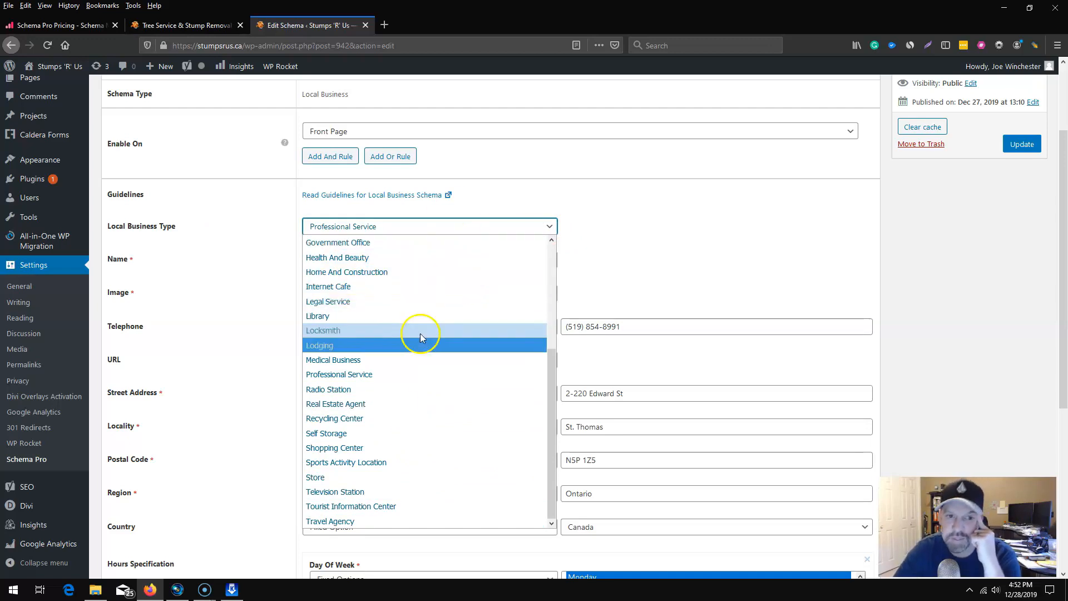
pyautogui.click(625, 231)
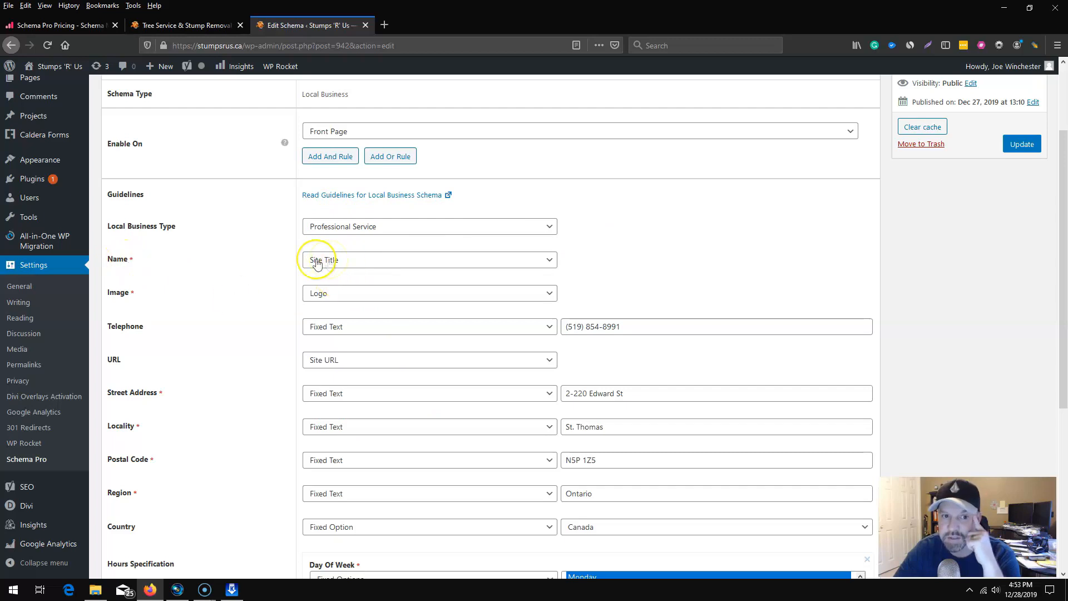
# Change the schema's name source to Fixed Text and enter "Stump R Us".
pyautogui.click(353, 267)
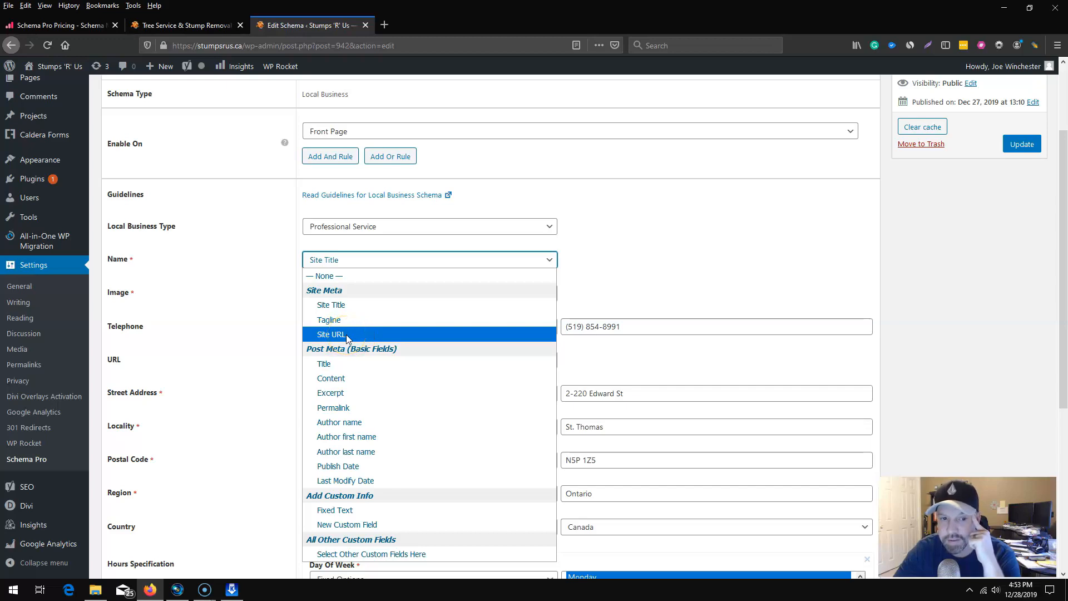
pyautogui.click(363, 512)
pyautogui.click(622, 261)
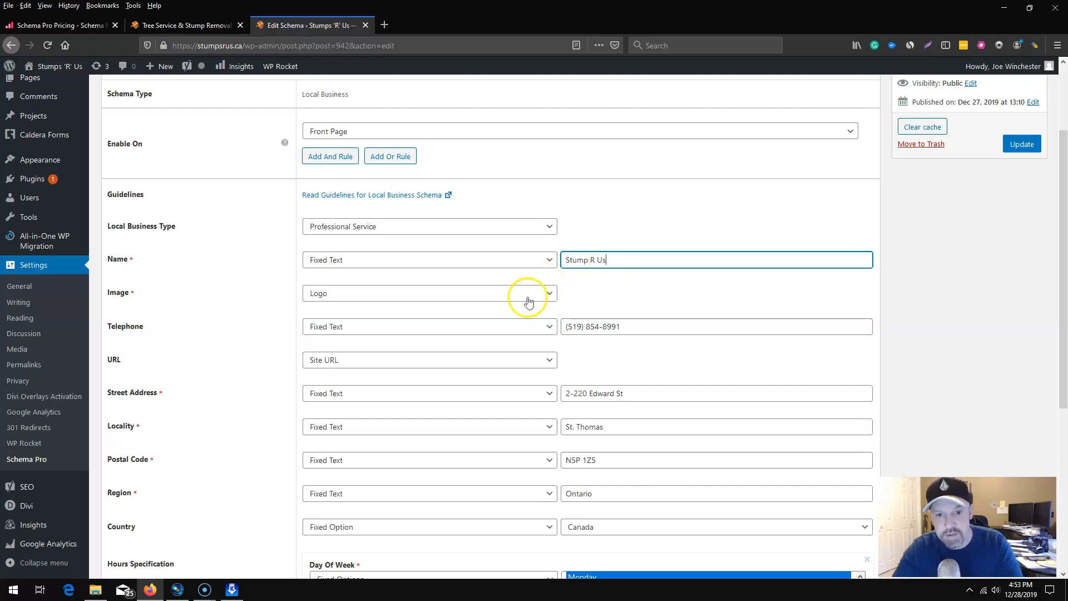
# Choose the site's Logo as the image source for the Local Business schema.
pyautogui.click(371, 300)
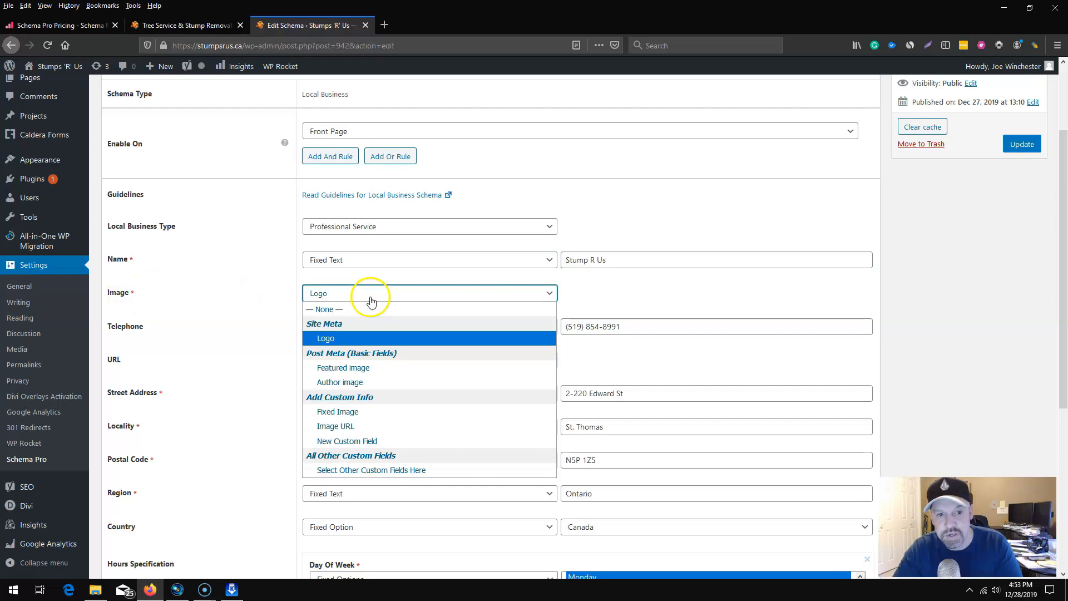
pyautogui.click(334, 342)
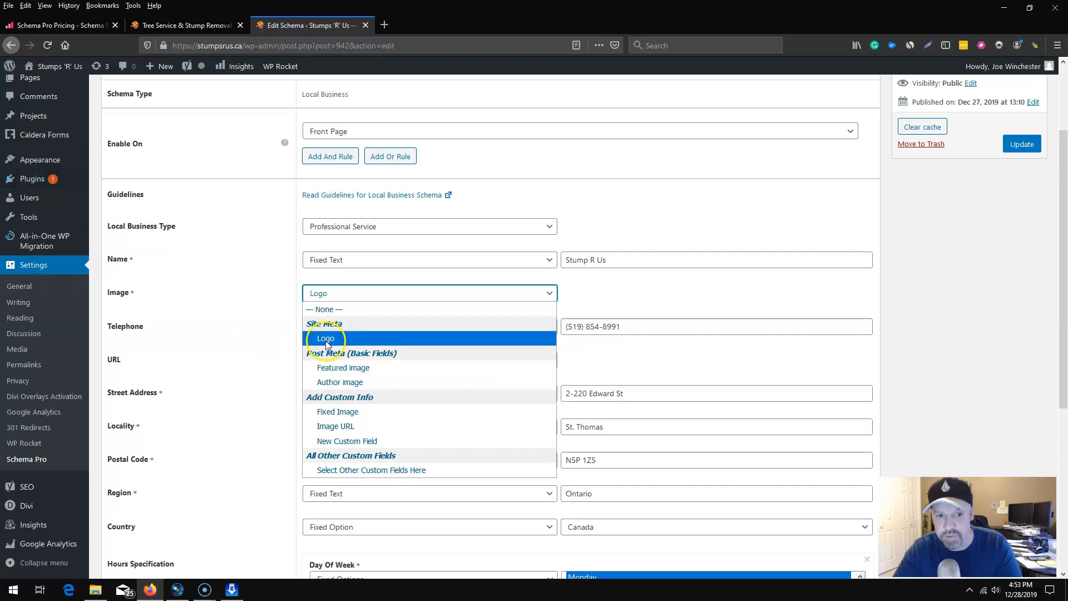
pyautogui.click(326, 340)
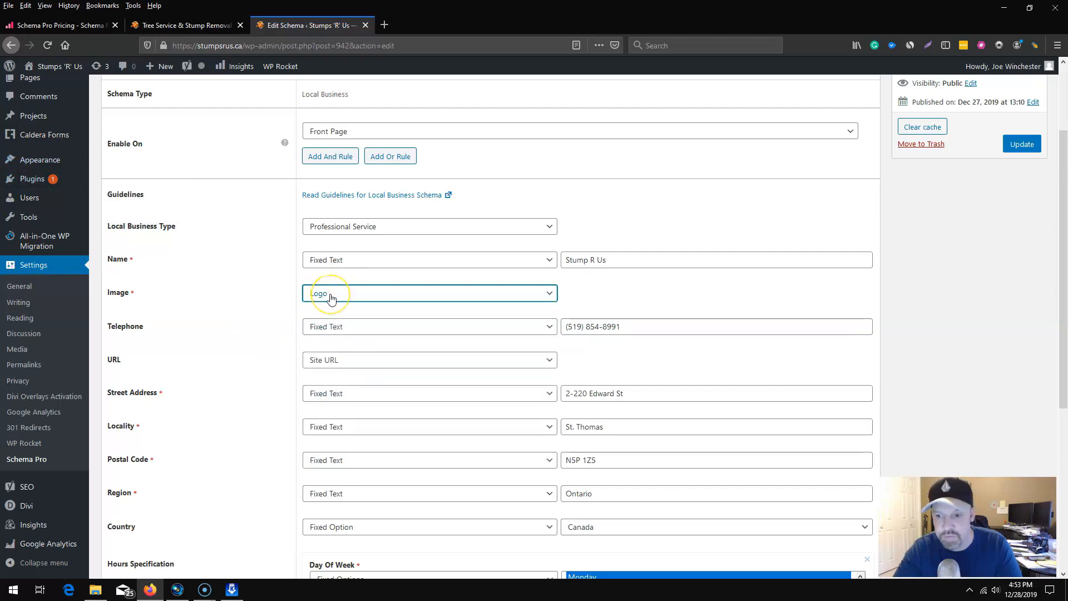
# Choose Fixed Text as the schema's telephone source and select the phone number entered beside it.
pyautogui.click(364, 328)
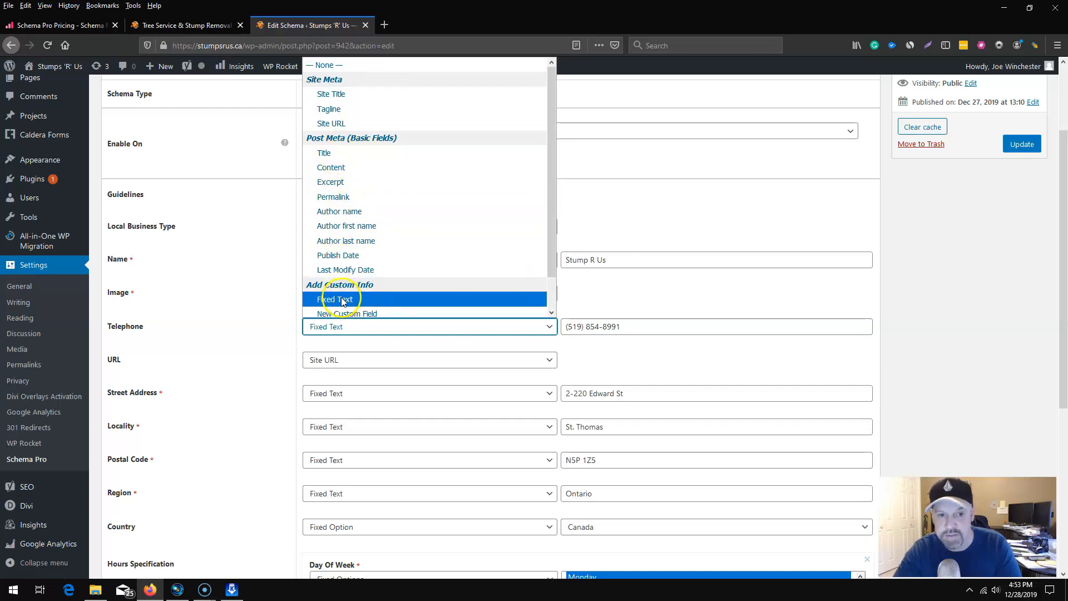
pyautogui.scroll(-1, 350, 302)
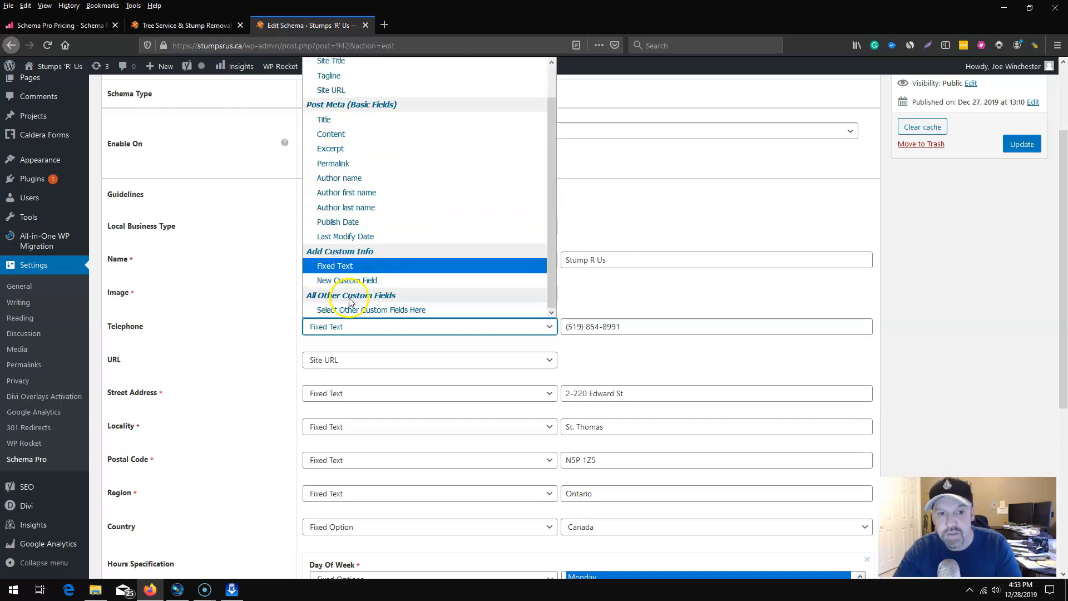
pyautogui.click(349, 266)
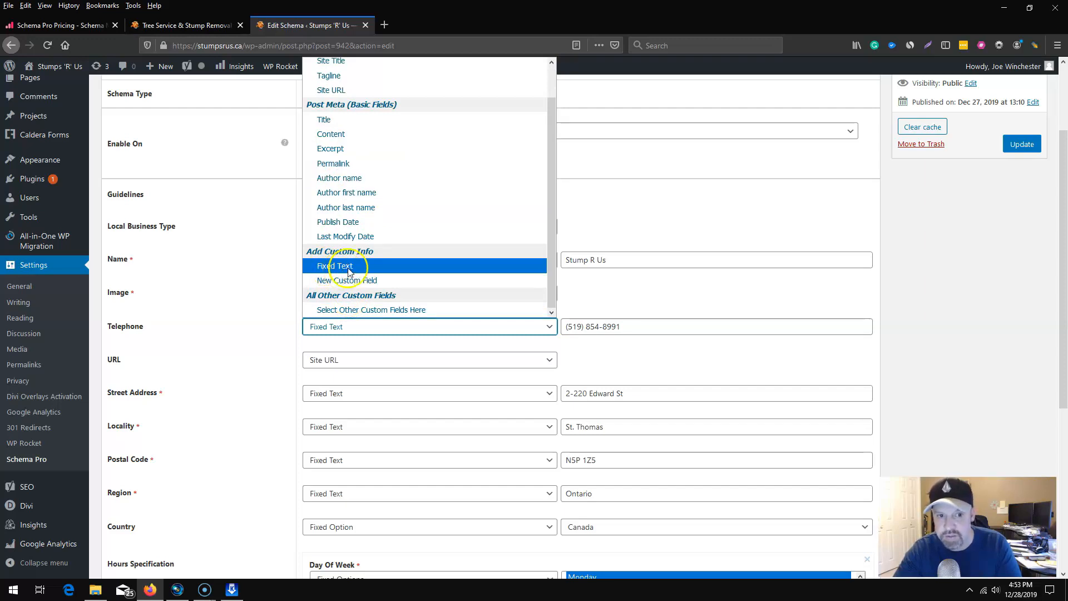
pyautogui.click(598, 334)
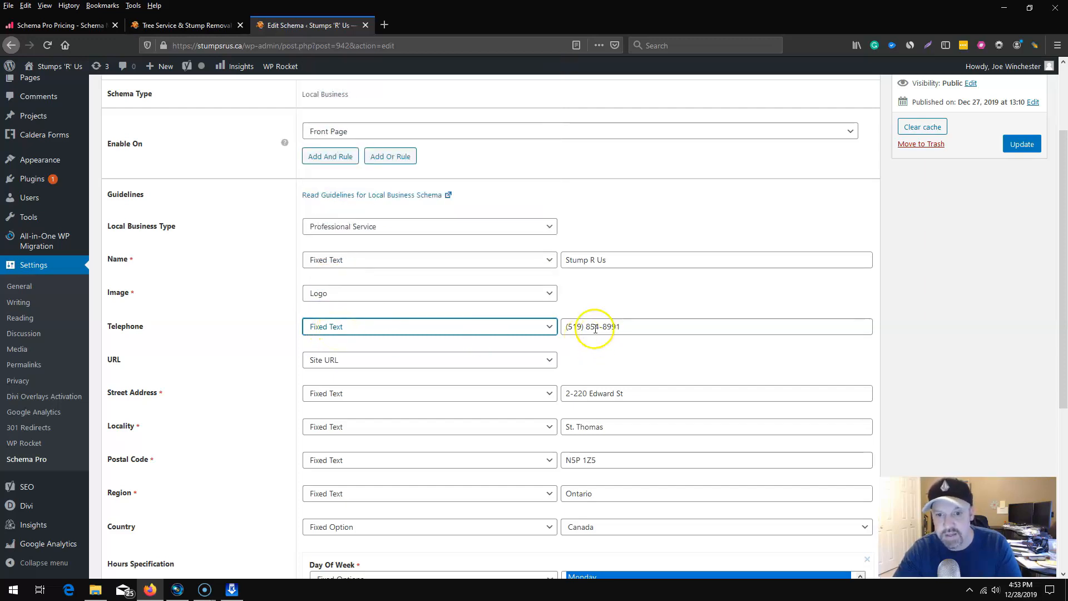
pyautogui.moveTo(639, 332); pyautogui.dragTo(540, 325)
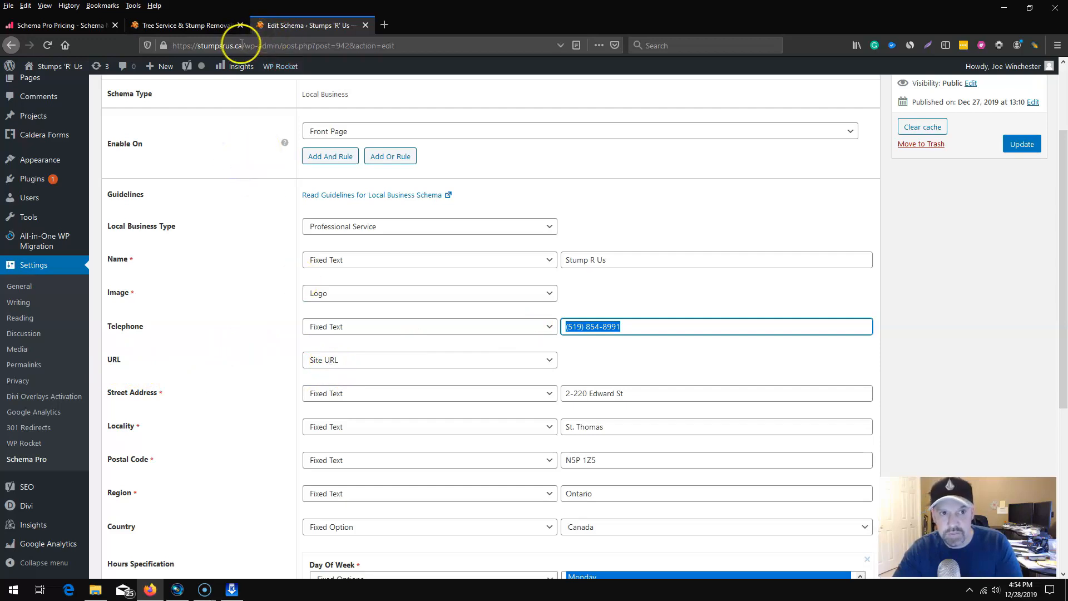
# Review the schema's site URL, address, locality, opening hours, rating, review count and price range fields.
pyautogui.moveTo(242, 45); pyautogui.dragTo(135, 43)
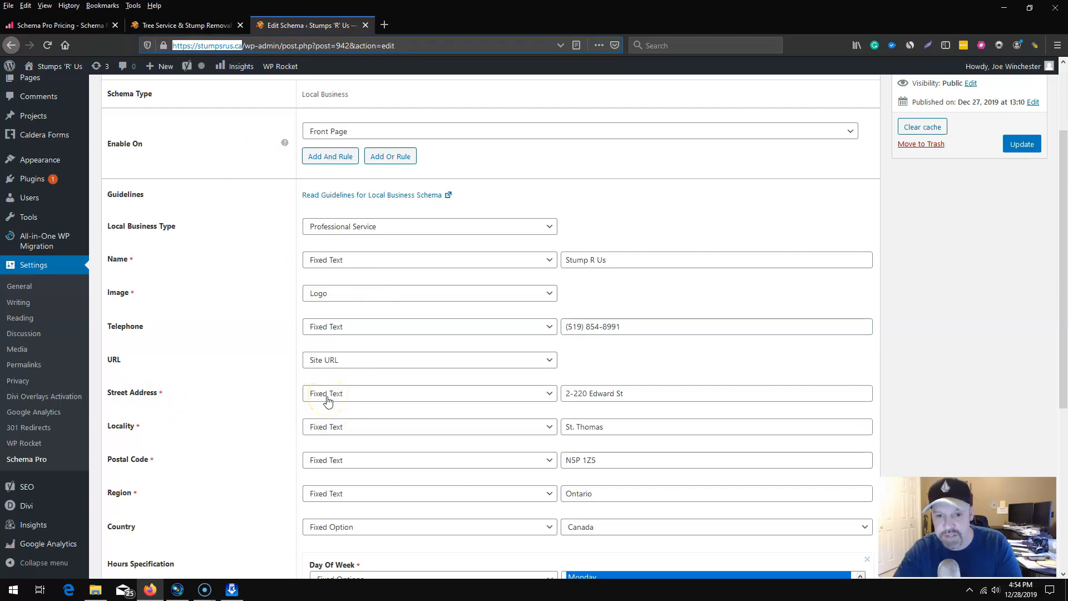
pyautogui.click(621, 393)
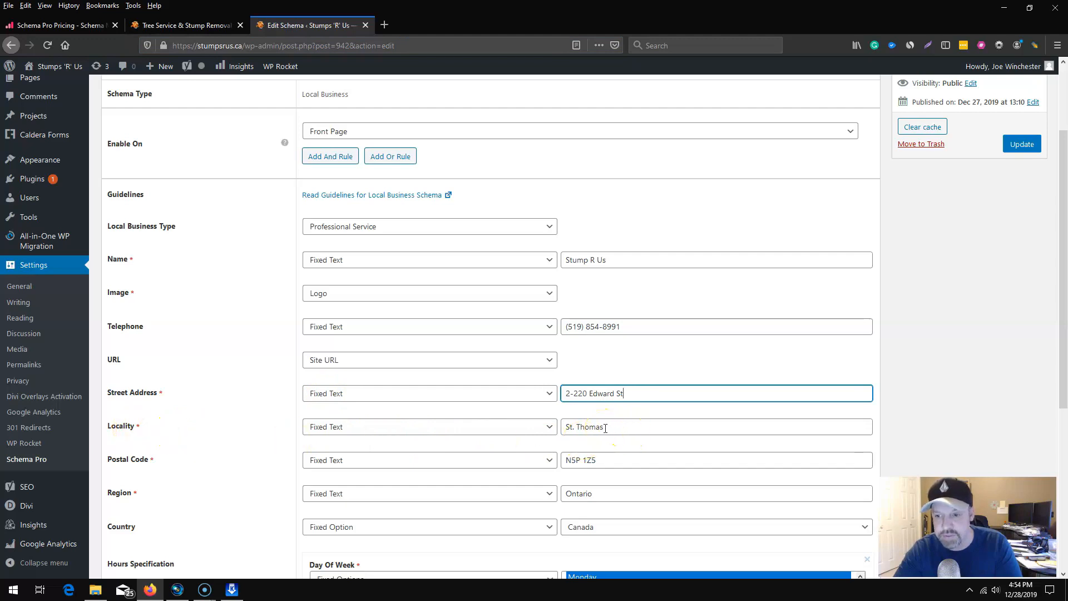
pyautogui.moveTo(606, 428); pyautogui.dragTo(546, 427)
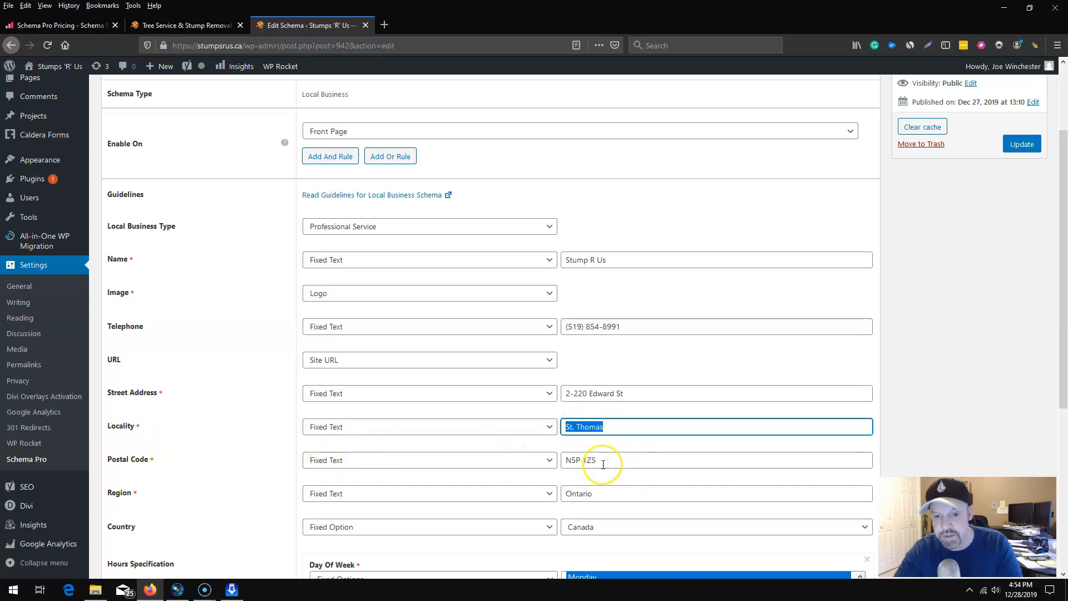
pyautogui.scroll(-2, 514, 502)
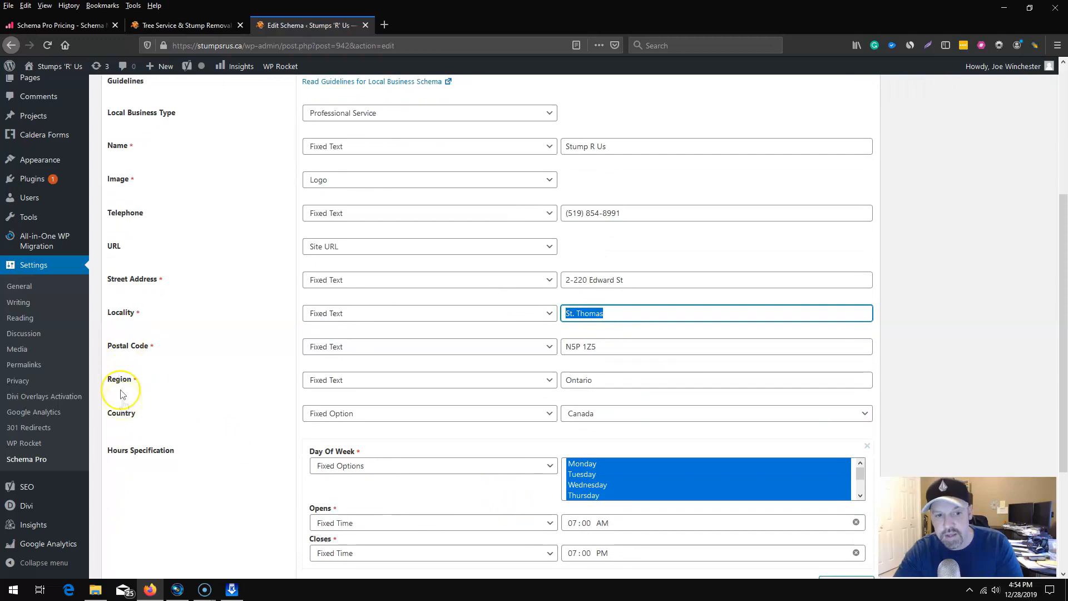
pyautogui.scroll(-2, 209, 460)
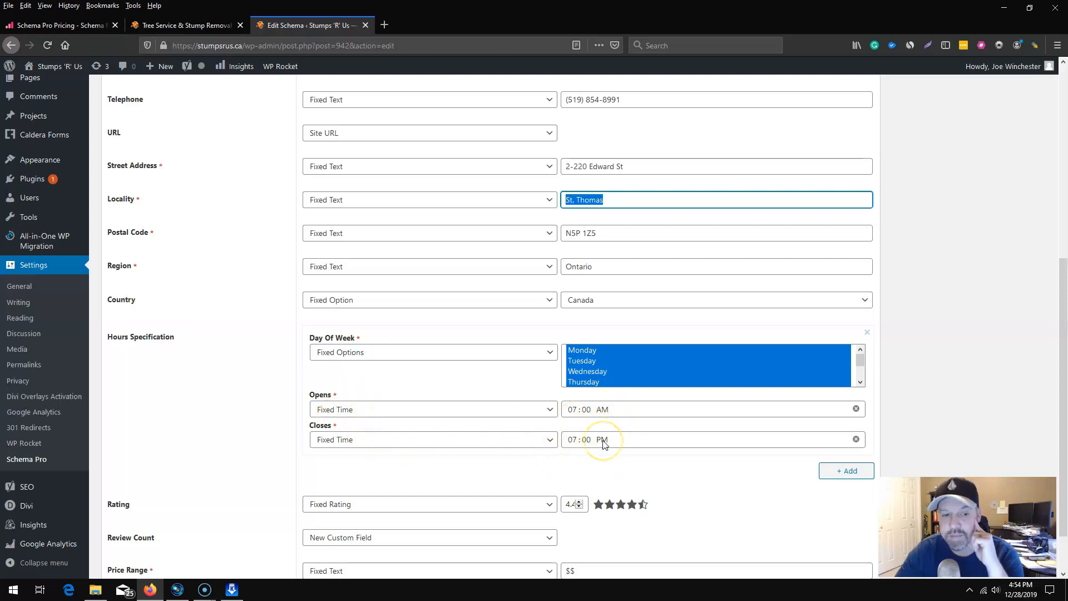
pyautogui.scroll(-2, 604, 443)
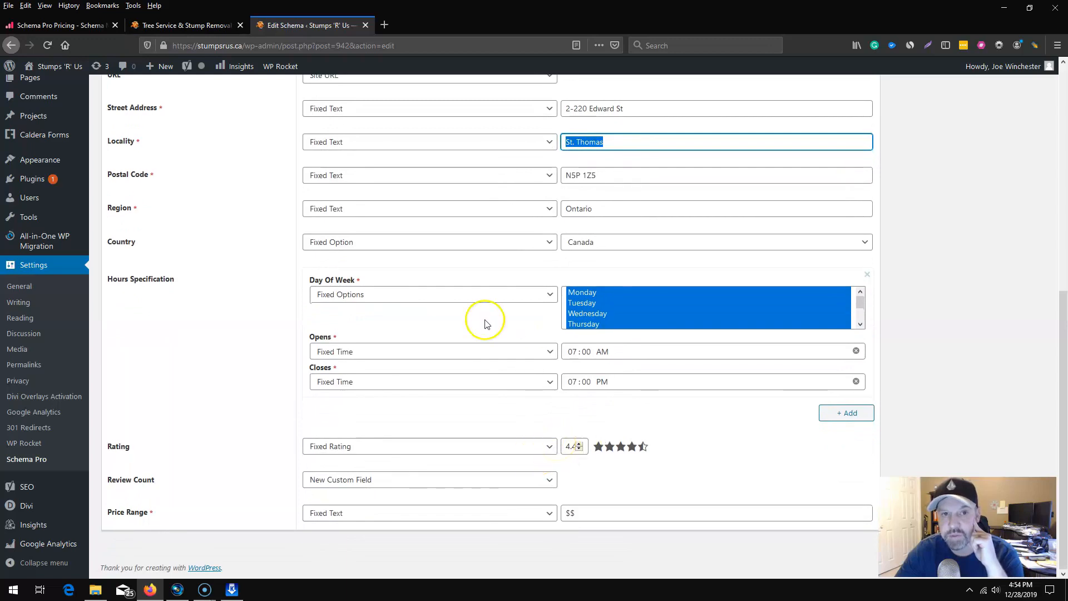
pyautogui.click(635, 449)
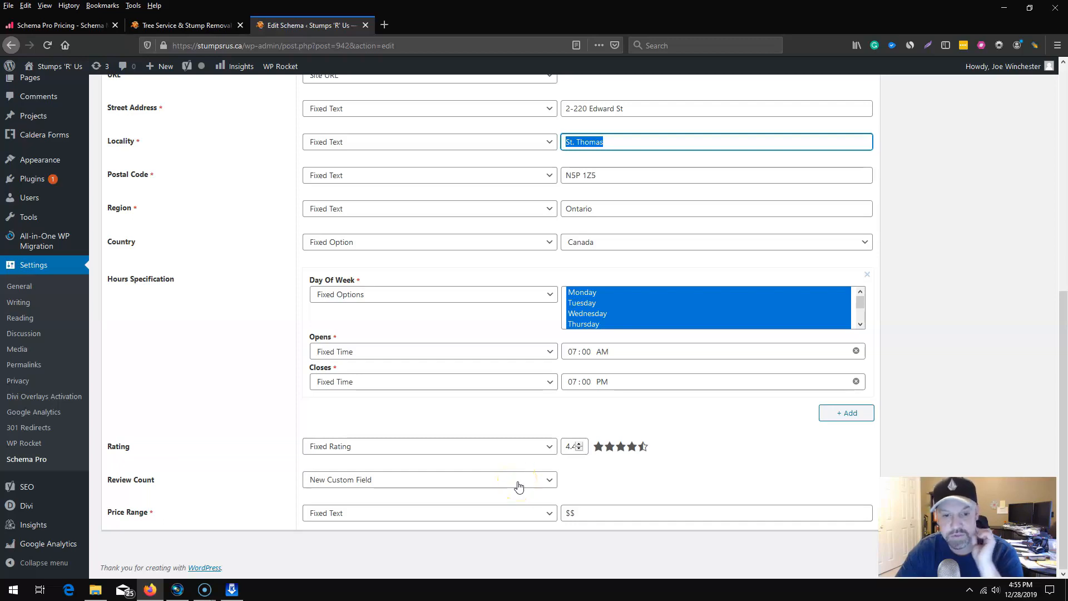
# Save the changes to the Local Business schema.
pyautogui.scroll(1, 621, 449)
pyautogui.scroll(7, 606, 439)
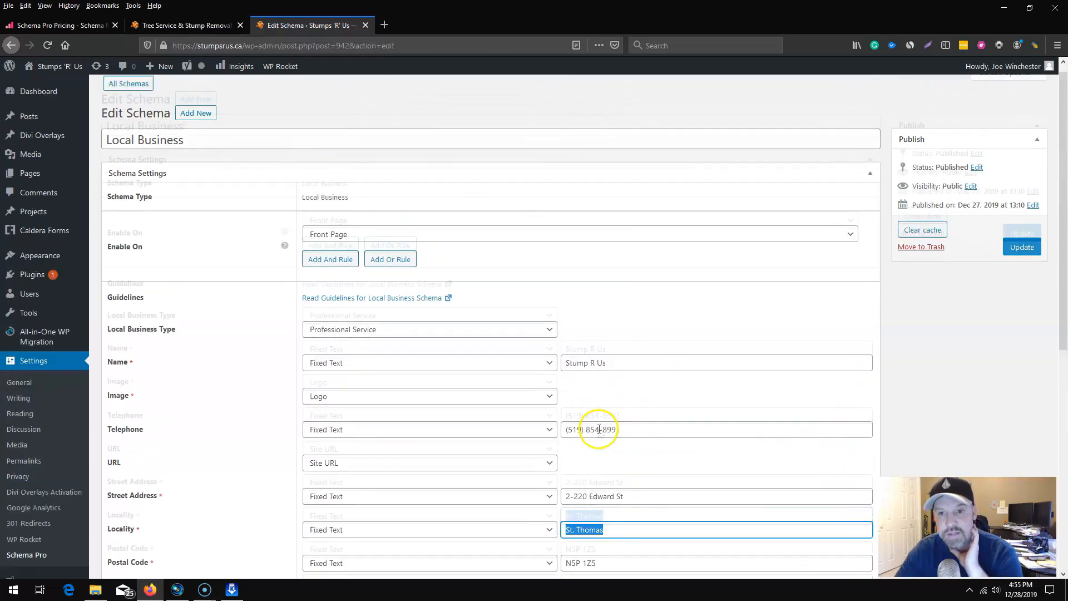
pyautogui.click(1024, 259)
pyautogui.click(1024, 258)
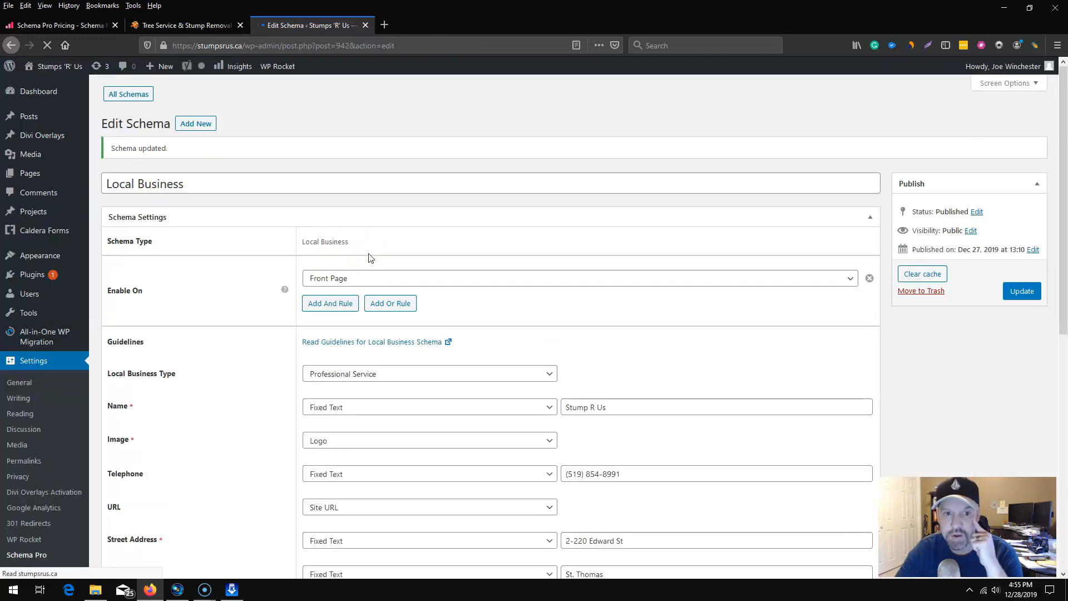
pyautogui.scroll(-6, 377, 422)
pyautogui.scroll(6, 371, 420)
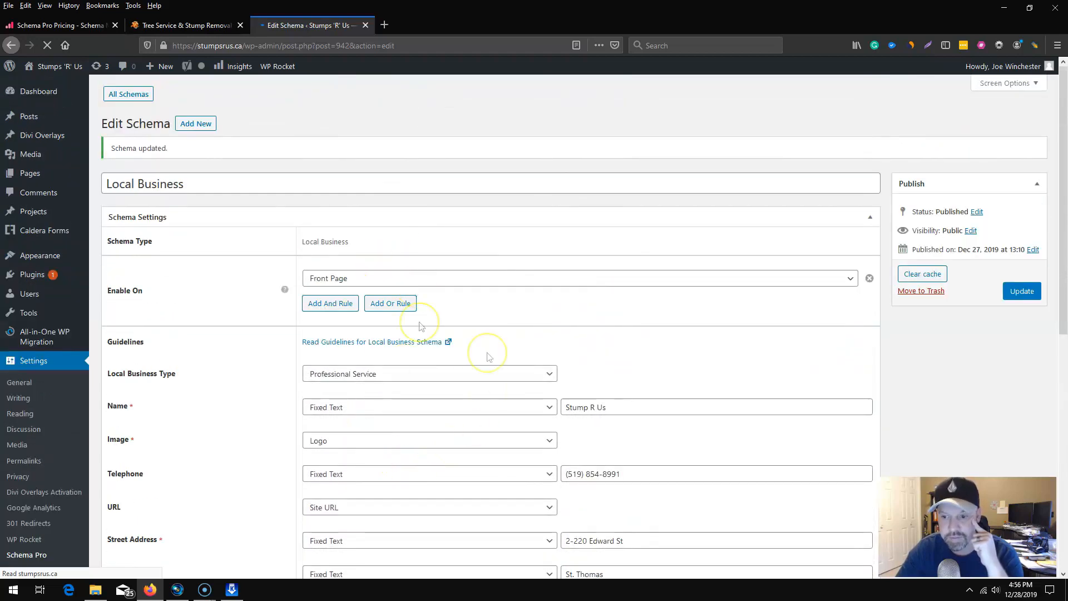
pyautogui.scroll(-9, 400, 445)
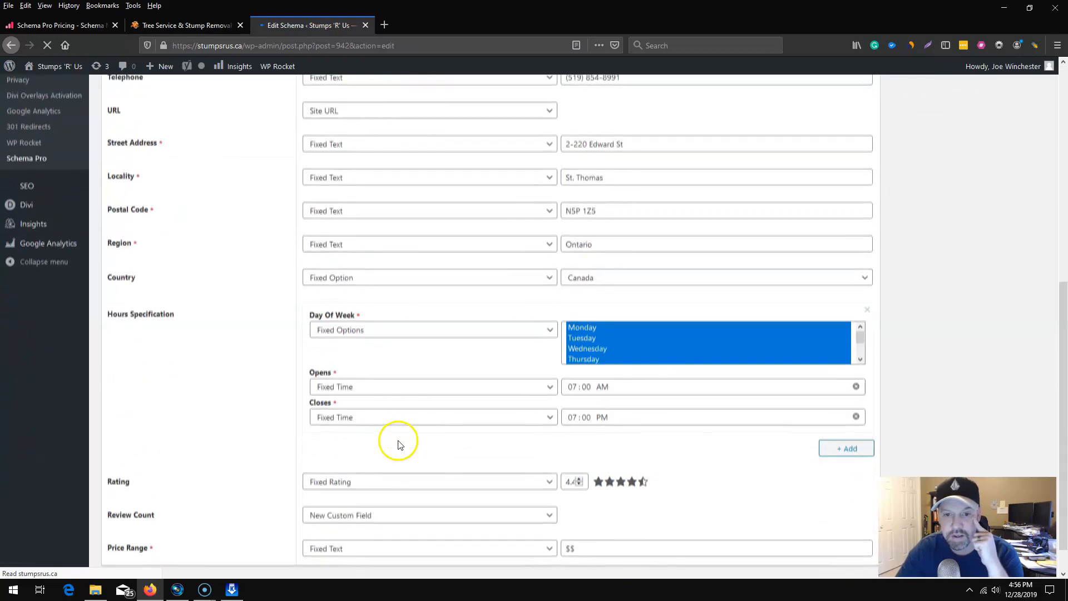
pyautogui.scroll(9, 399, 442)
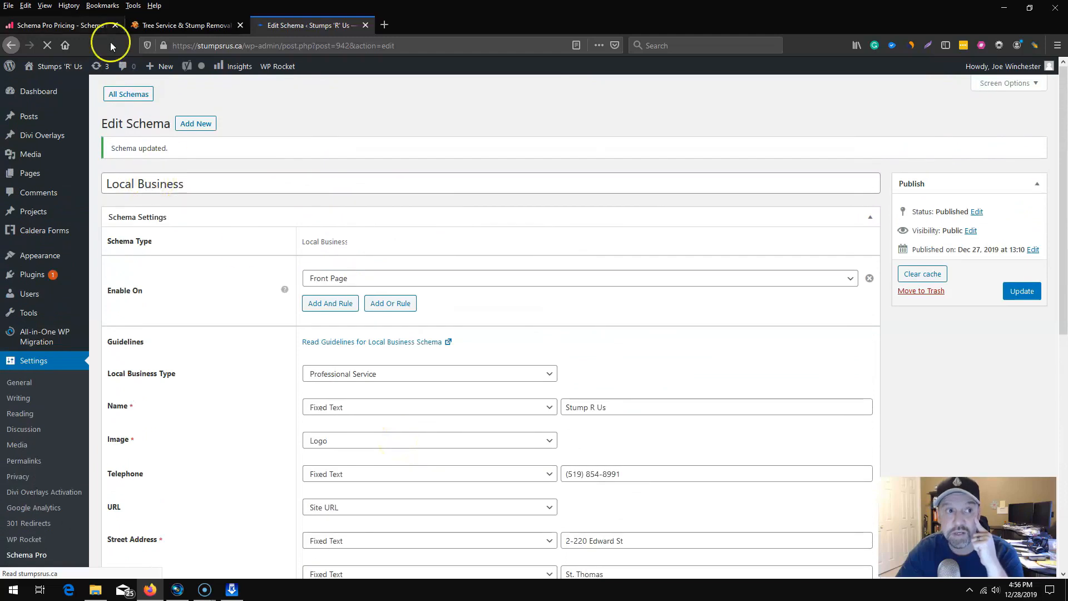
# Switch to the live Stumps 'R' Us home page and open its page source.
pyautogui.click(167, 24)
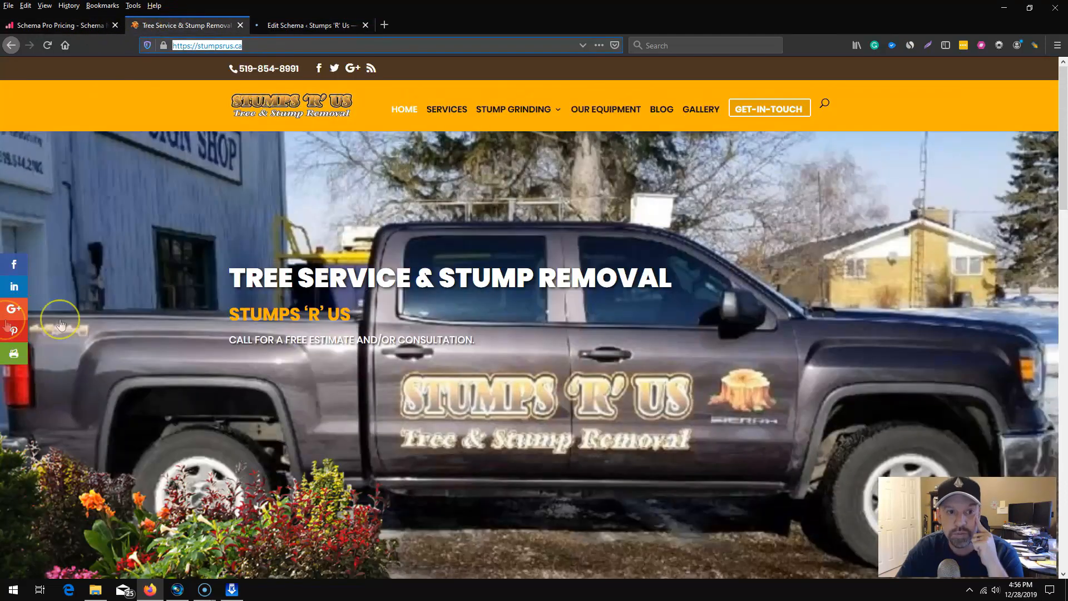
pyautogui.rightClick(127, 248)
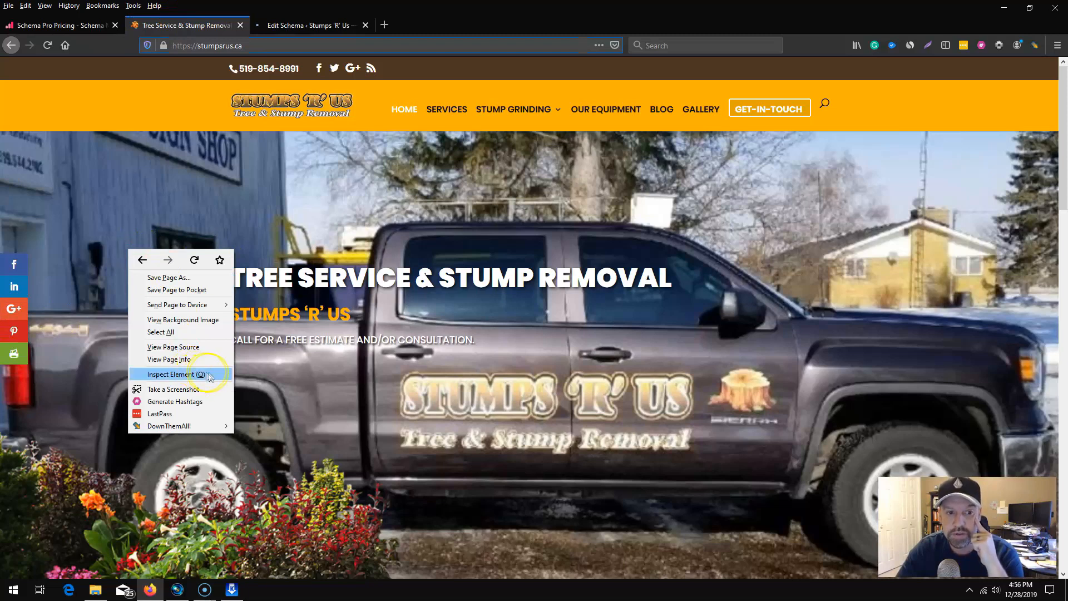
pyautogui.click(205, 346)
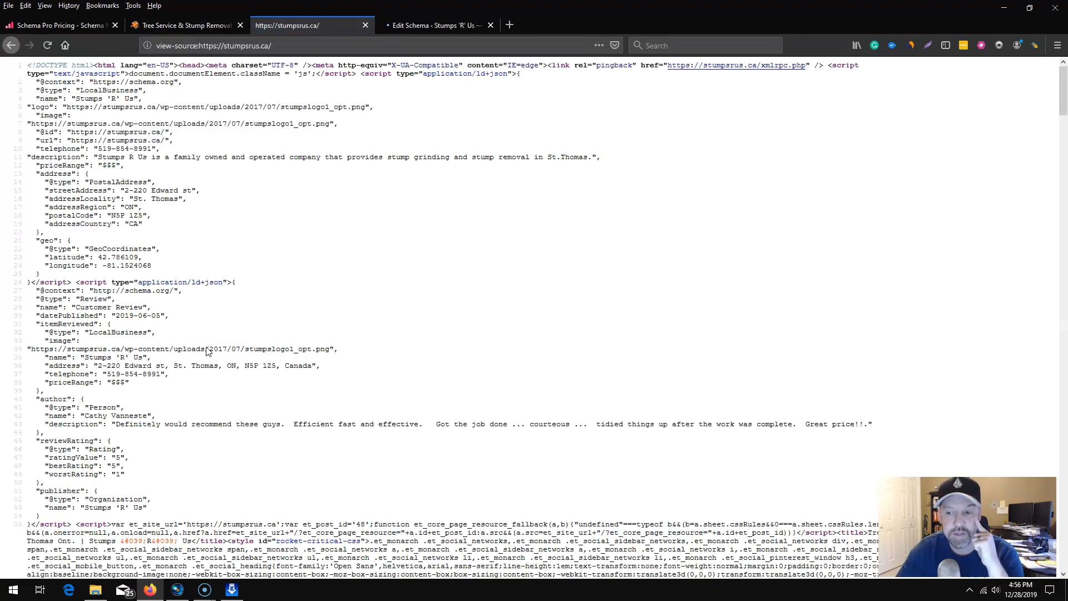
pyautogui.click(214, 351)
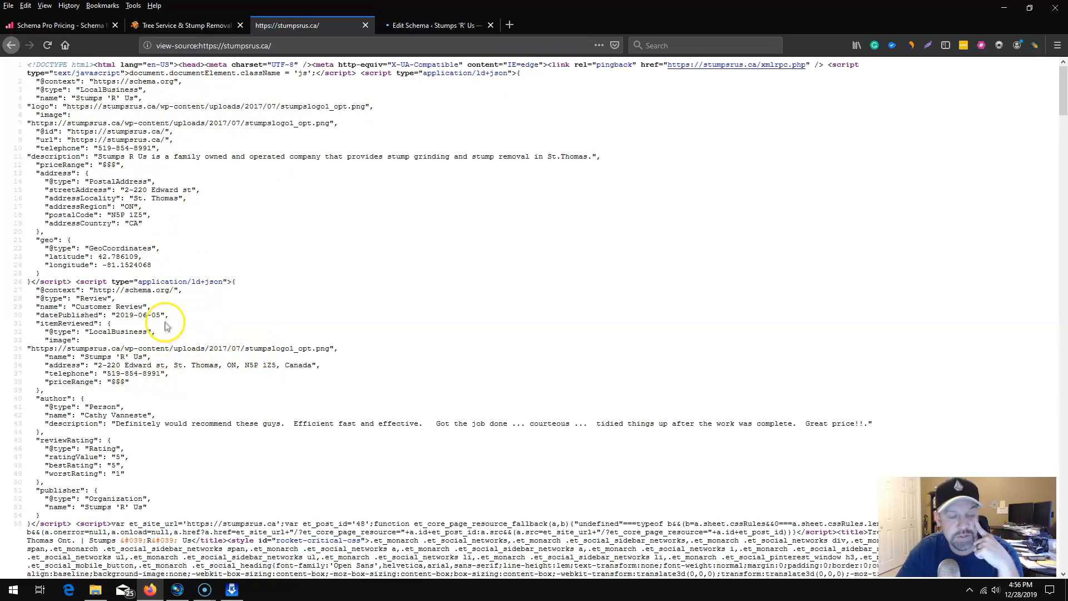
# Examine the Local Business and Review JSON-LD scripts in the home page's source code.
pyautogui.scroll(-5, 166, 325)
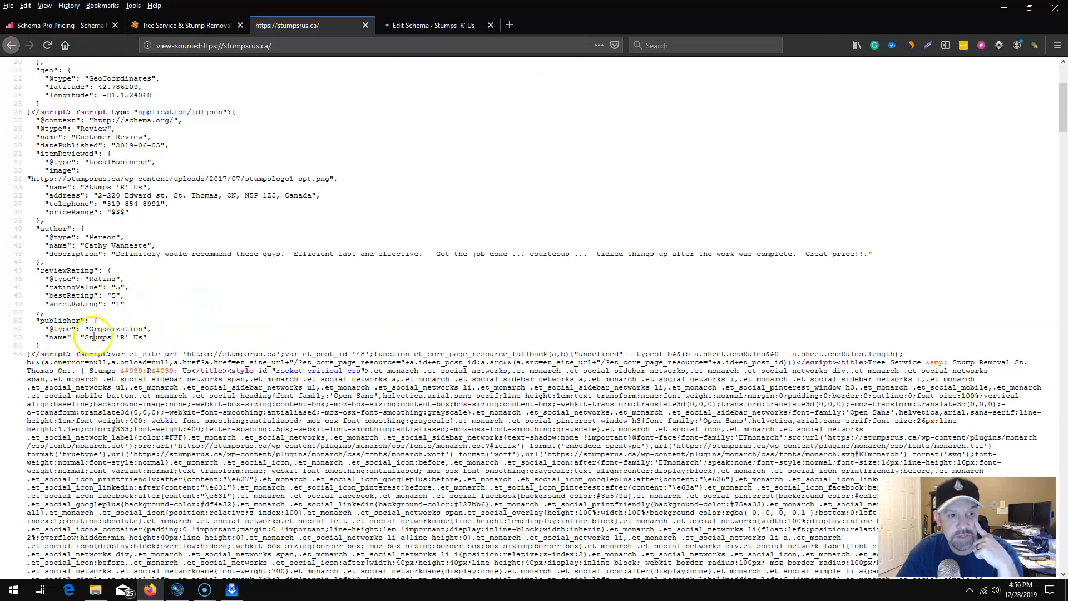
pyautogui.scroll(4, 92, 331)
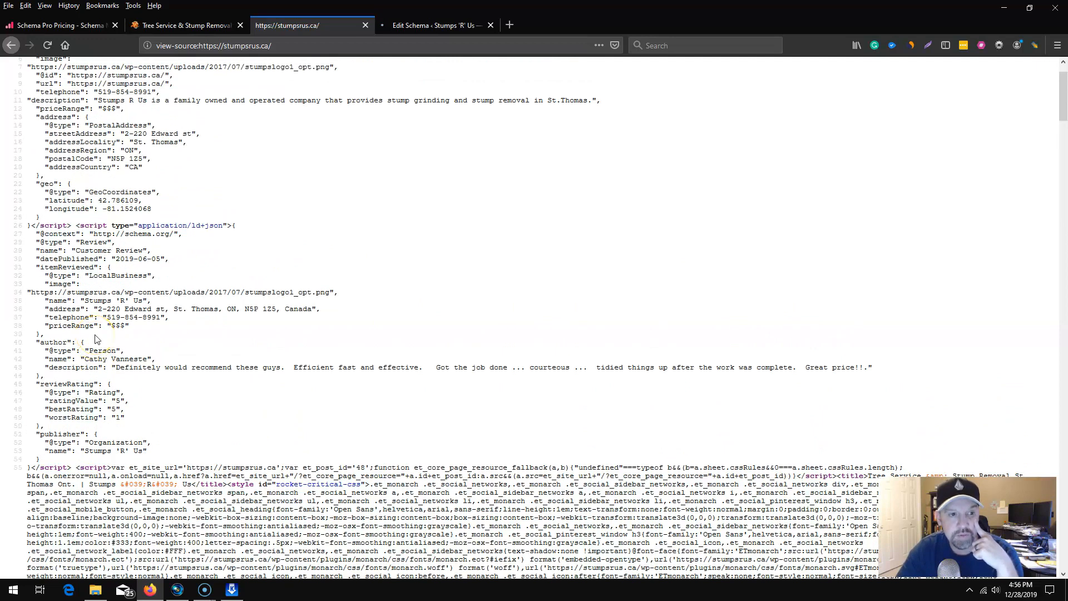
pyautogui.moveTo(76, 226); pyautogui.dragTo(68, 465)
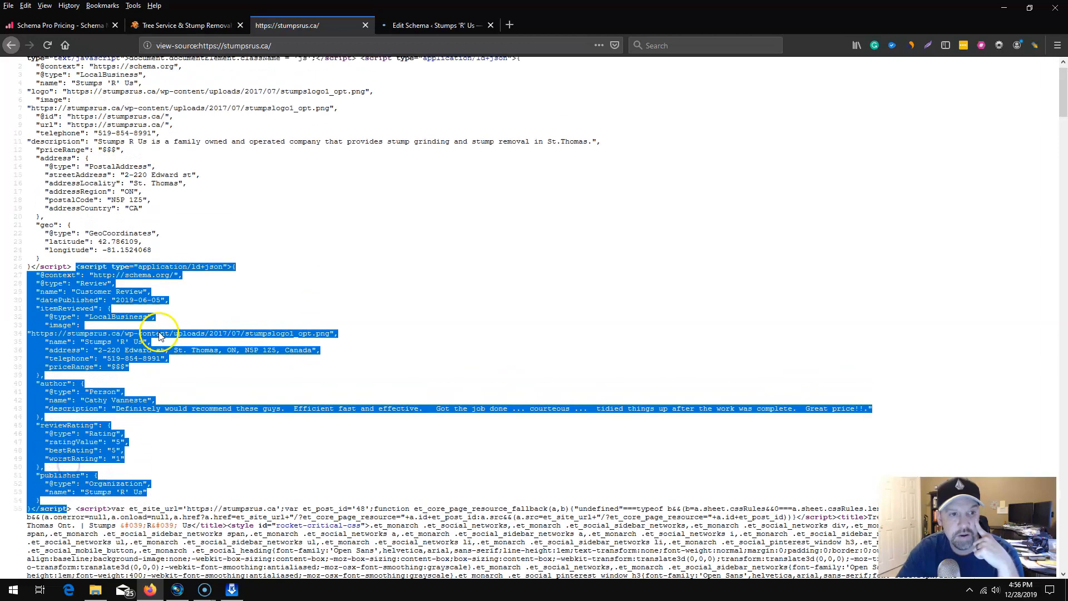
pyautogui.scroll(2, 159, 333)
pyautogui.click(159, 265)
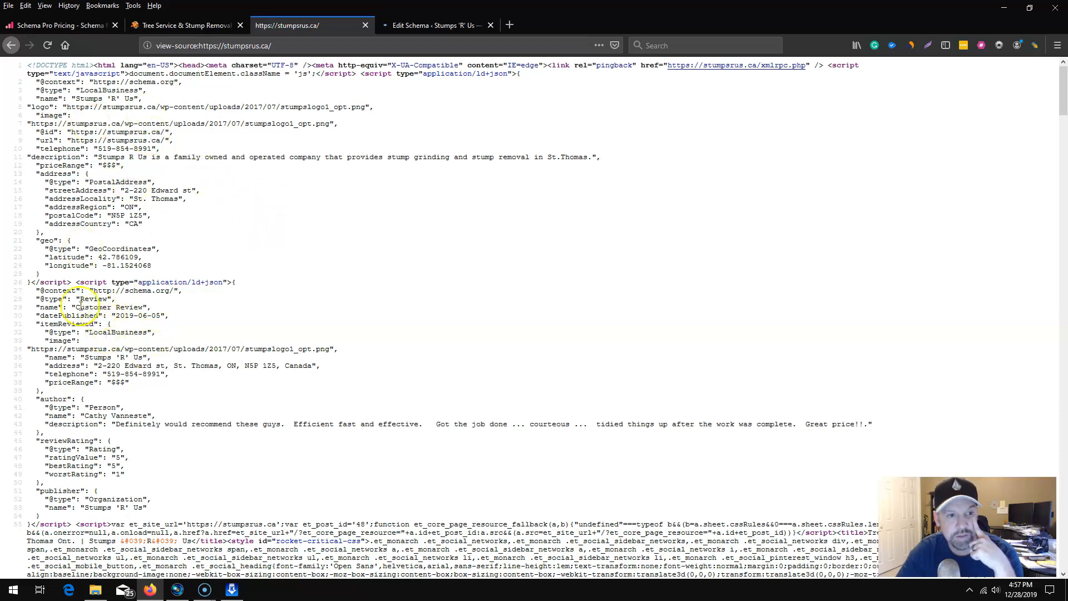
# Copy the Customer Review JSON-LD script, through its closing script tag, from the page source.
pyautogui.moveTo(30, 282); pyautogui.dragTo(71, 523)
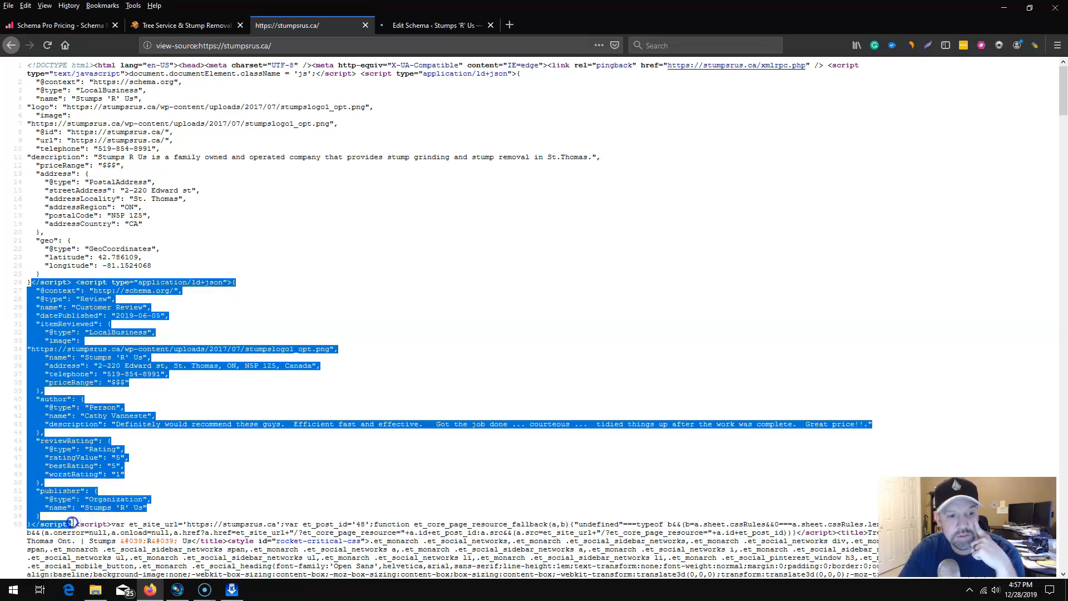
pyautogui.rightClick(84, 452)
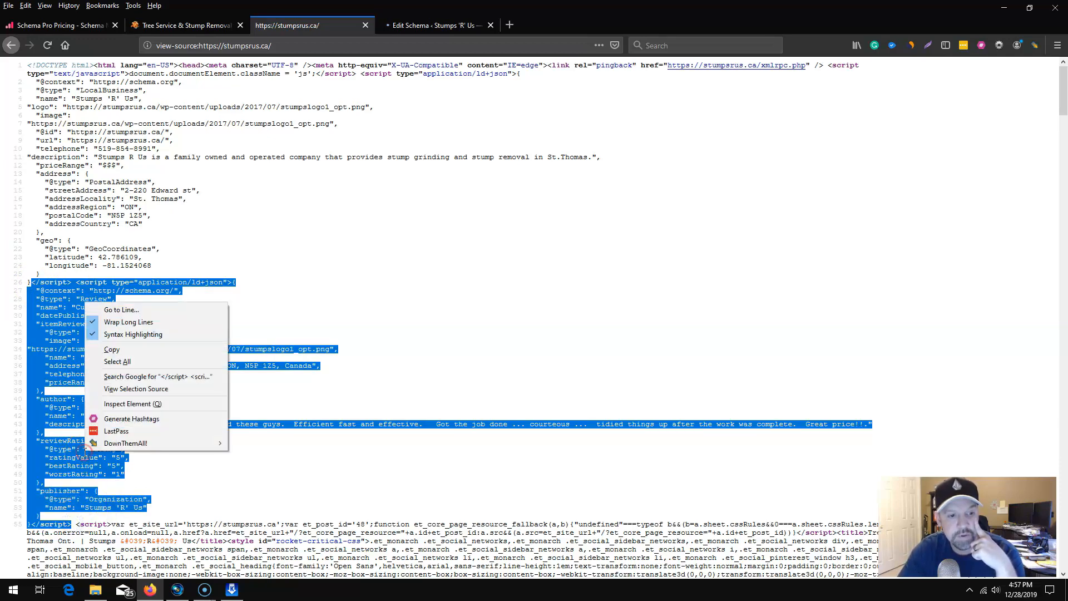
pyautogui.click(127, 351)
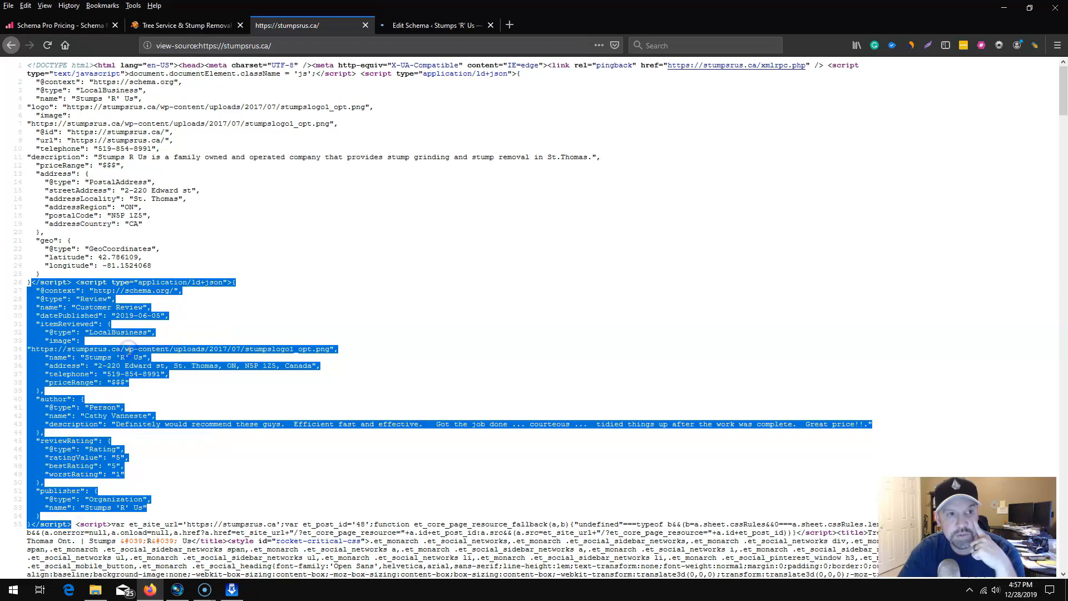
# Search for "google structured data testing tool" in a new browser tab and open Google's Structured Data Testing Tool.
pyautogui.click(509, 25)
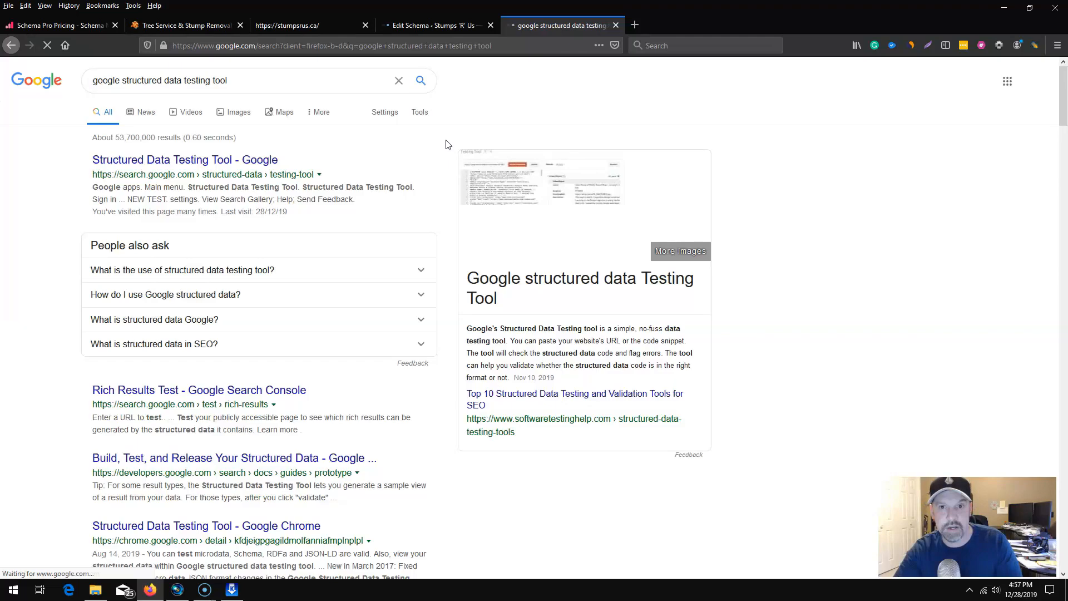
pyautogui.click(217, 161)
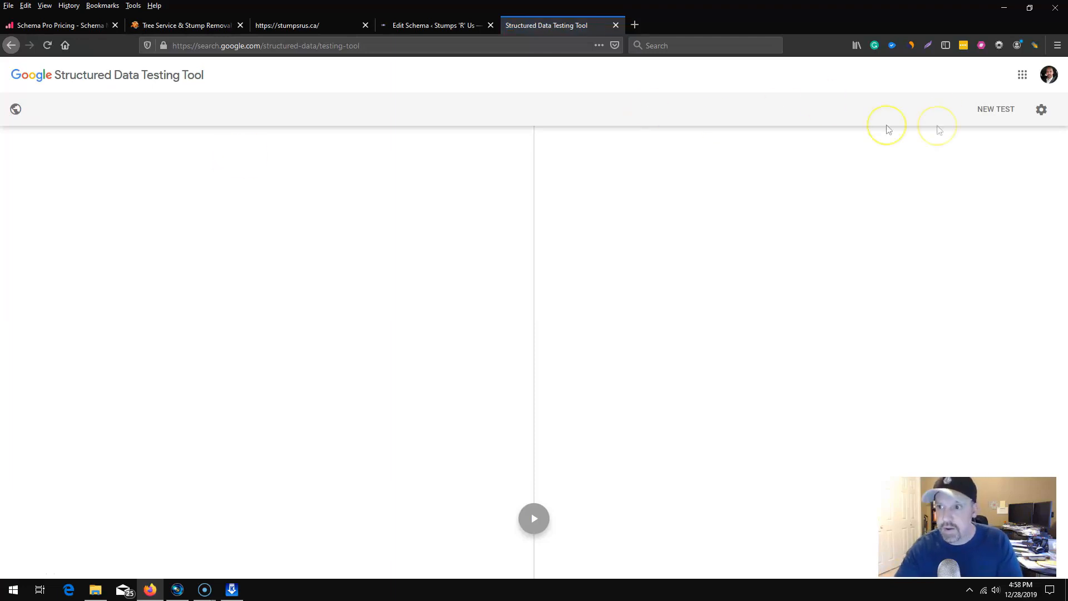
# Start a new code snippet test and paste the copied Review JSON-LD script into it.
pyautogui.click(994, 111)
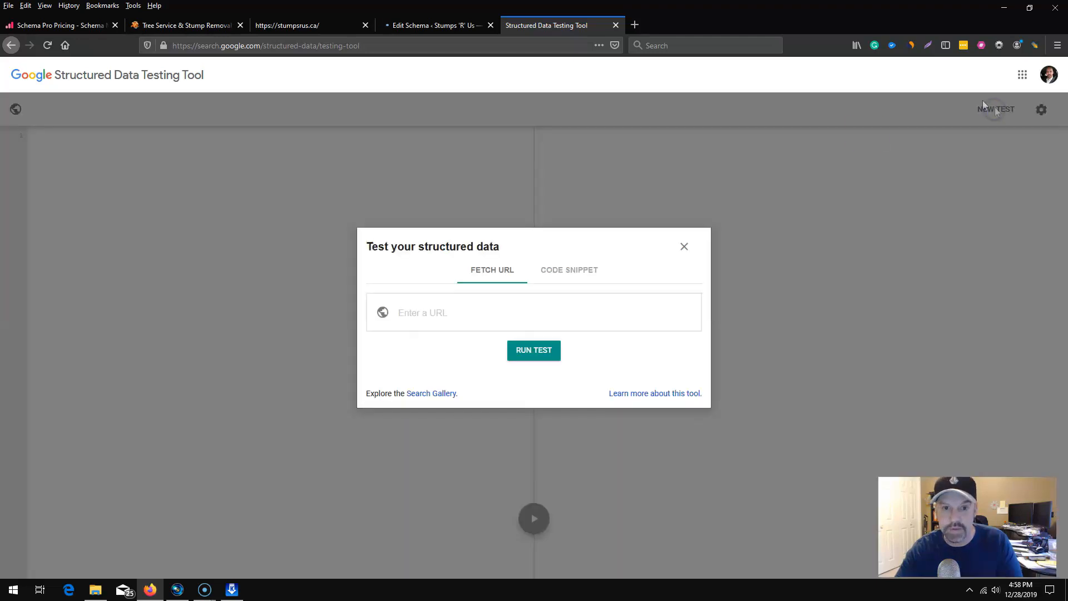
pyautogui.click(565, 274)
pyautogui.click(504, 261)
pyautogui.hotkey('ctrl', 'v')
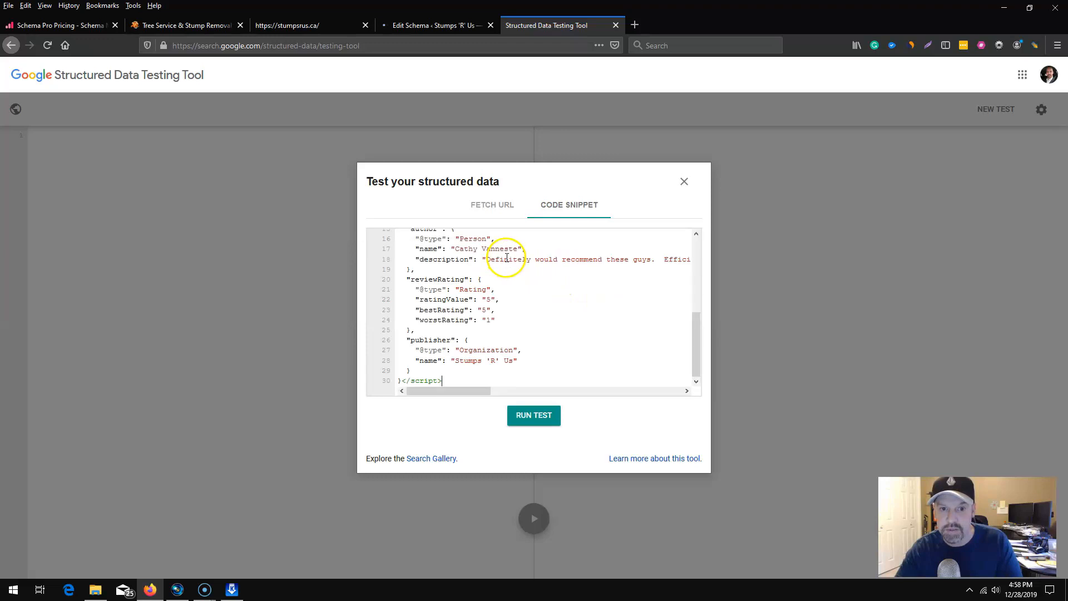
# Run the structured data test on the pasted Customer Review snippet.
pyautogui.scroll(10, 504, 329)
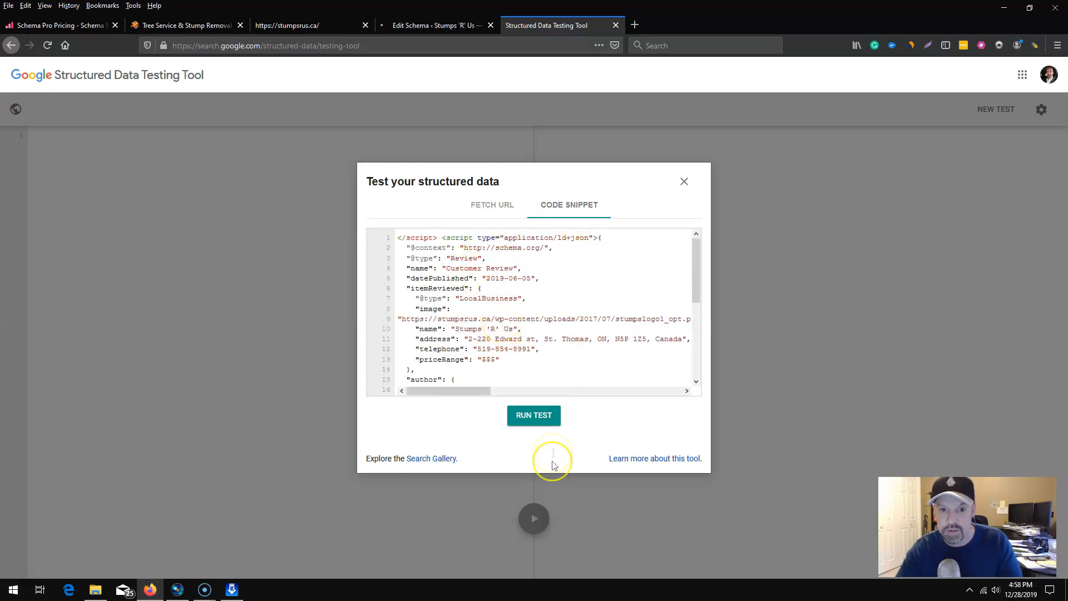
pyautogui.click(541, 417)
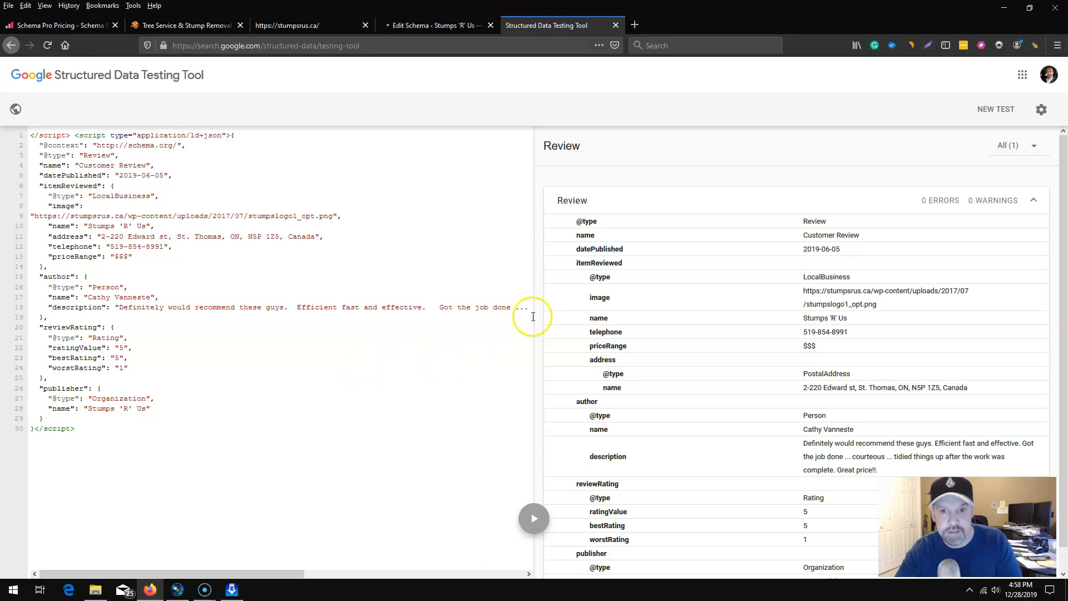
# Copy the complete LocalBusiness JSON-LD script, from its opening to closing script tag, from the stumpsrus.ca page source.
pyautogui.click(286, 25)
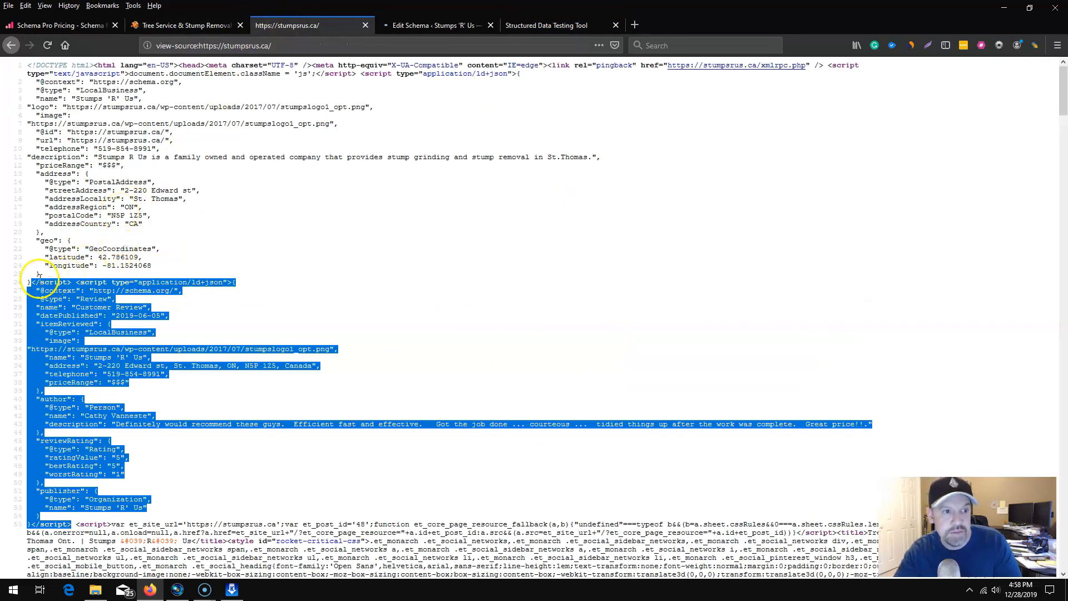
pyautogui.click(112, 268)
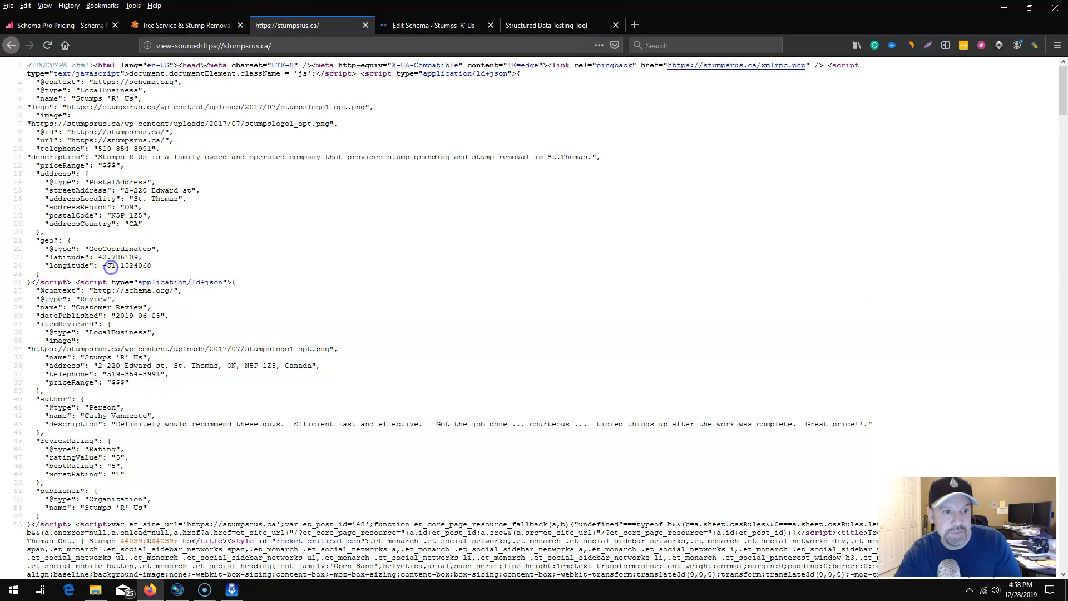
pyautogui.moveTo(71, 282); pyautogui.dragTo(355, 74)
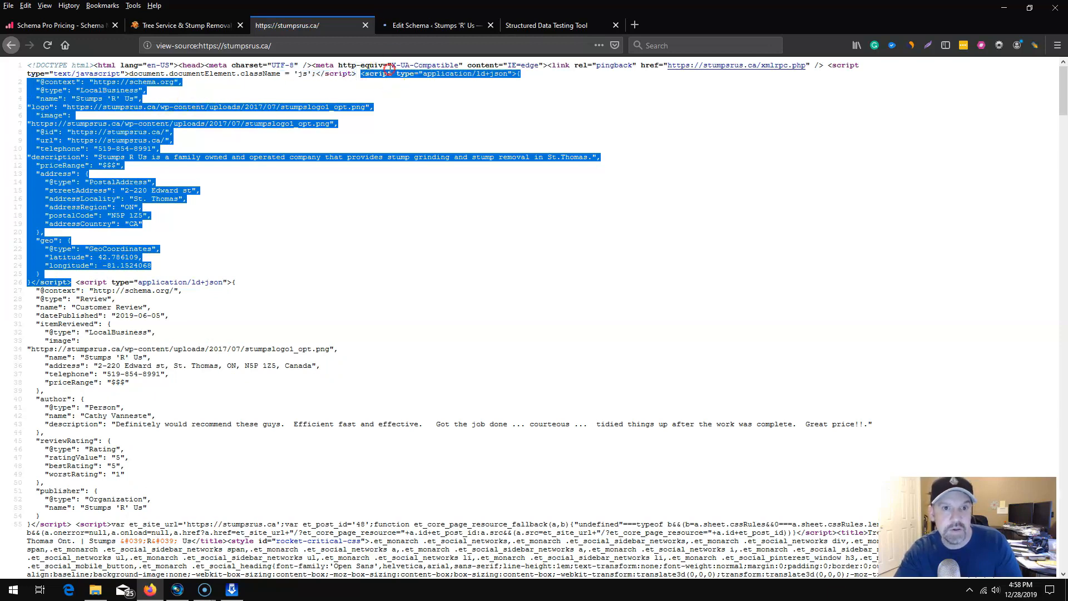
pyautogui.rightClick(387, 69)
pyautogui.click(426, 118)
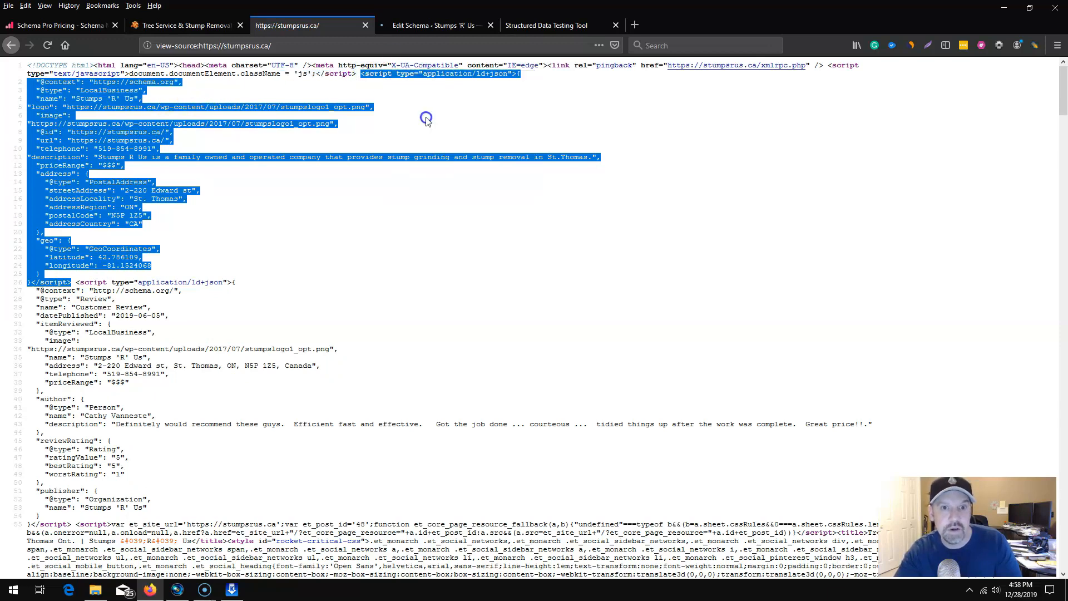
# Add the copied LocalBusiness script below the Review script in the Structured Data Testing Tool and run the test again.
pyautogui.click(426, 23)
pyautogui.click(554, 25)
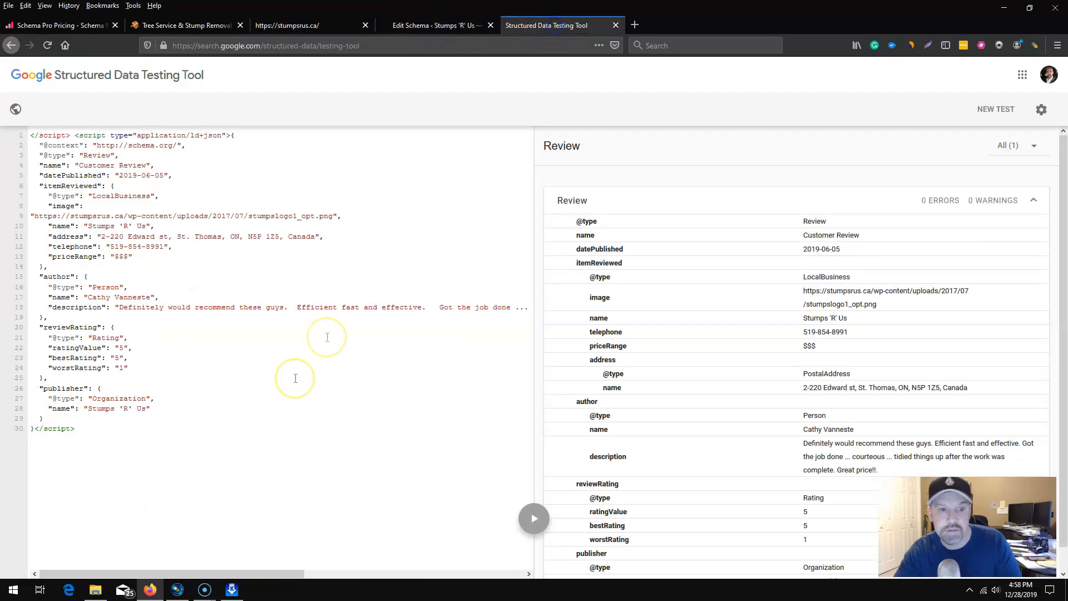
pyautogui.click(107, 422)
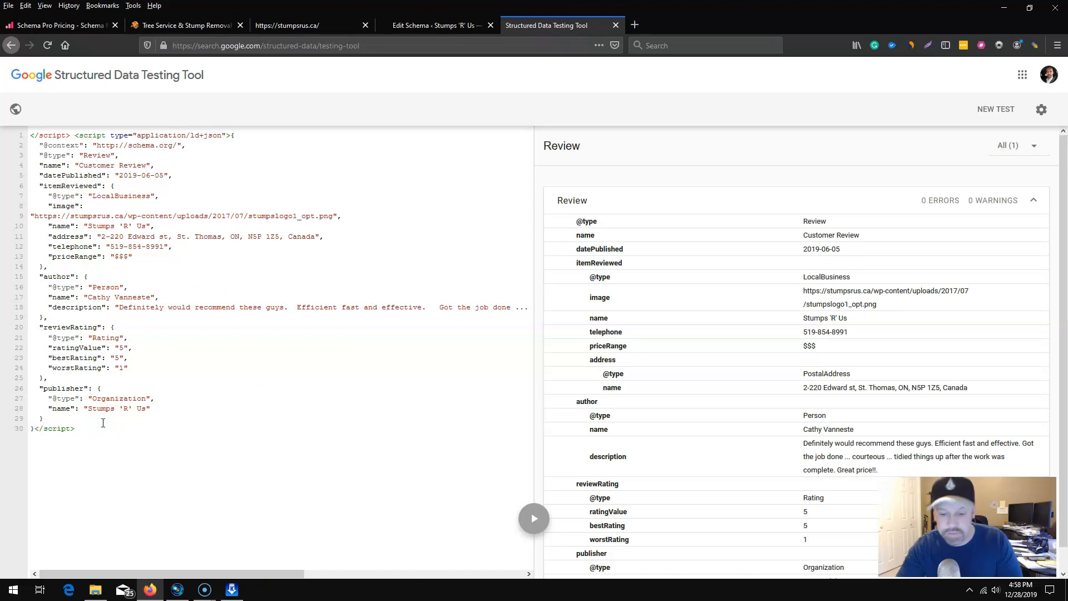
pyautogui.press('Return')
pyautogui.press('Return')
pyautogui.hotkey('ctrl', 'v')
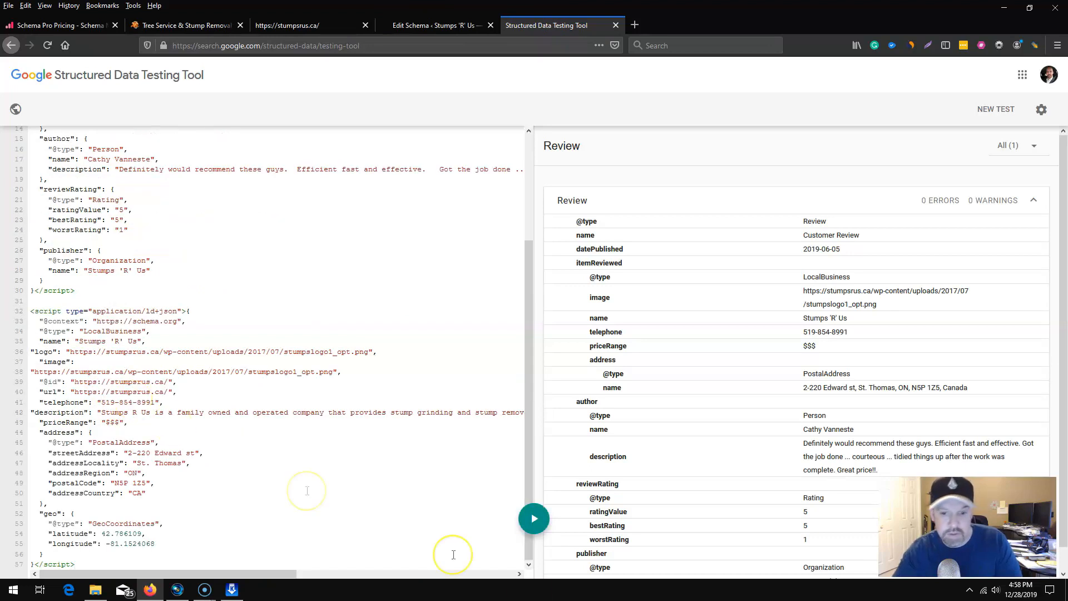
pyautogui.click(534, 519)
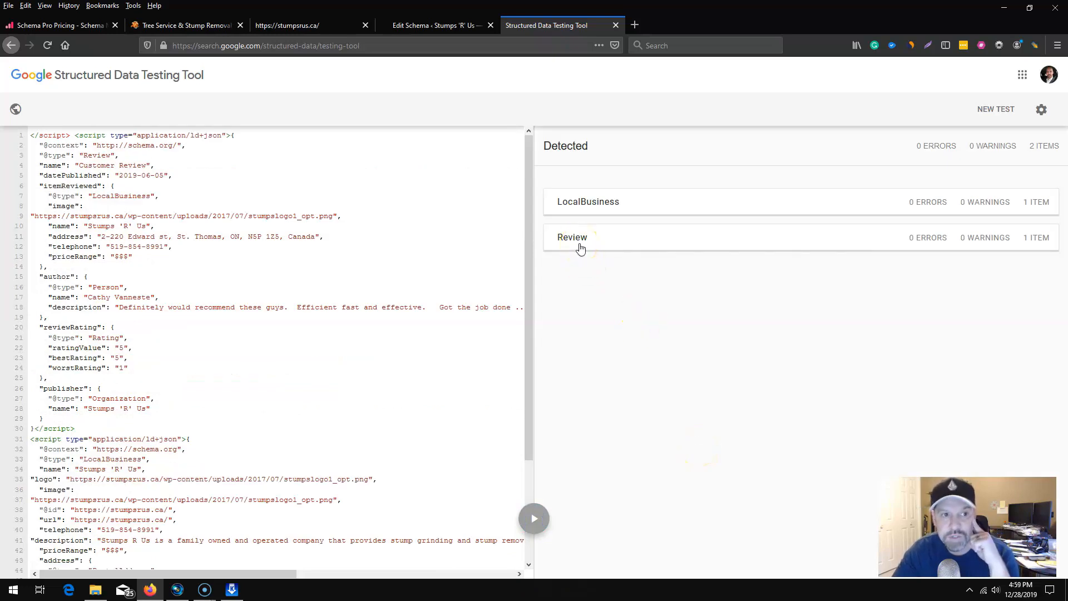
# Examine the detected LocalBusiness item's properties, errors and warnings, and those of the Review item.
pyautogui.click(579, 201)
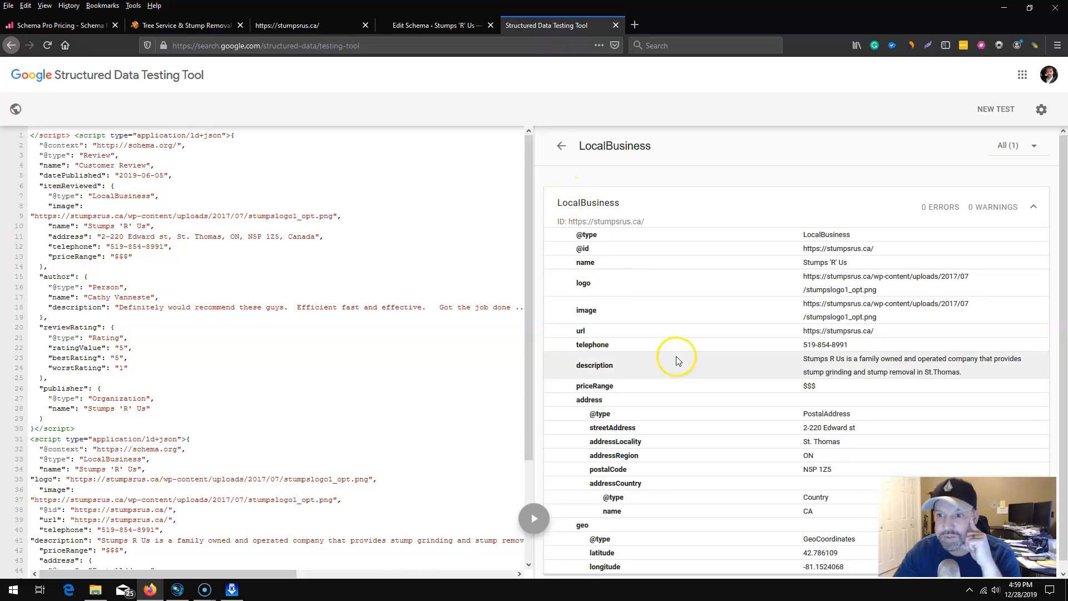
pyautogui.scroll(-1, 677, 381)
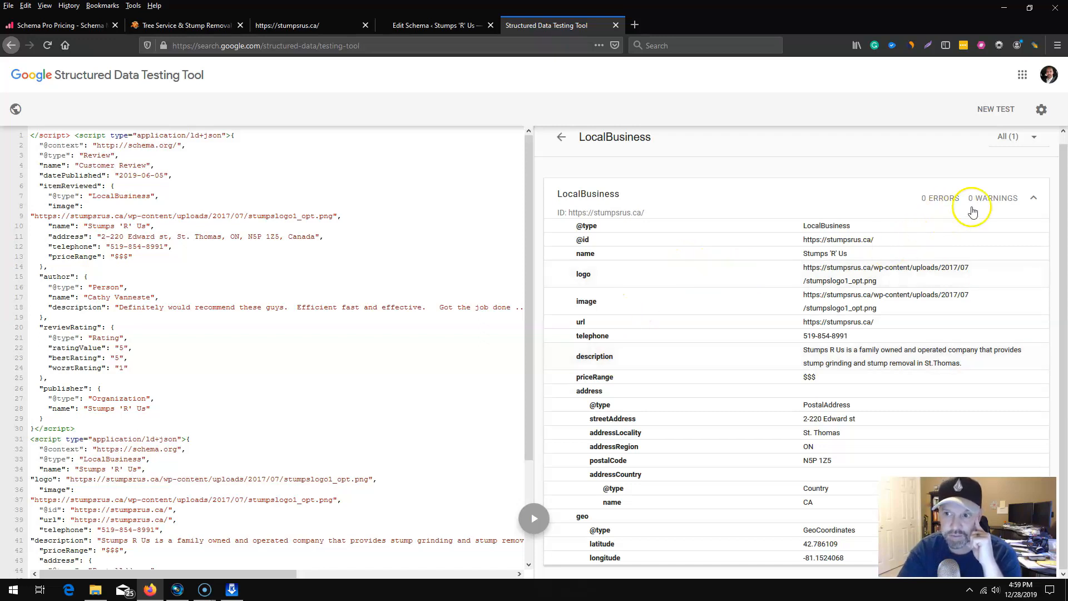
pyautogui.click(561, 139)
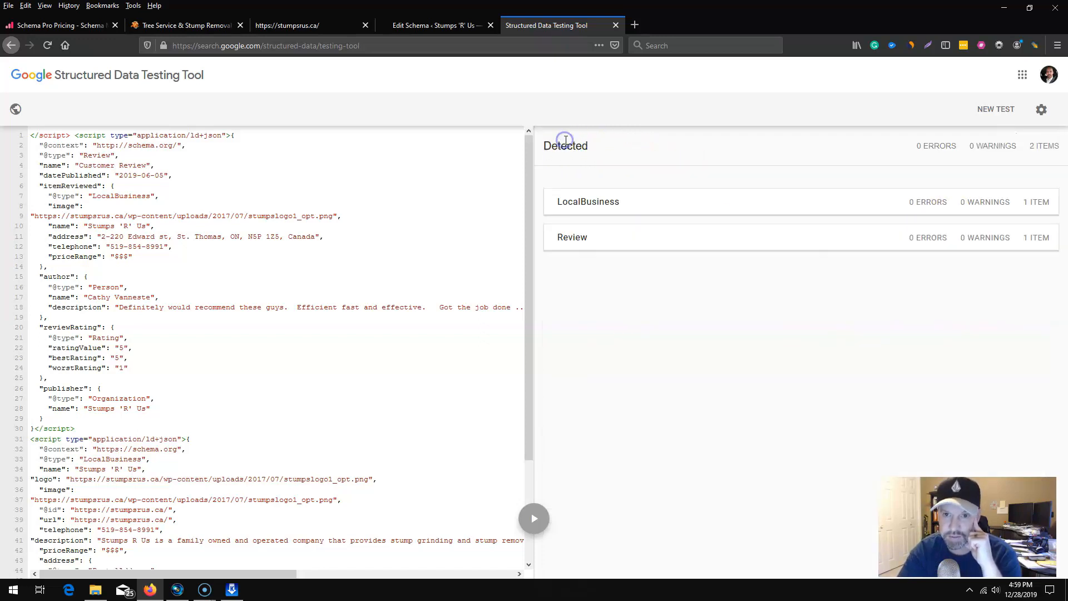
pyautogui.click(576, 237)
pyautogui.scroll(-1, 646, 444)
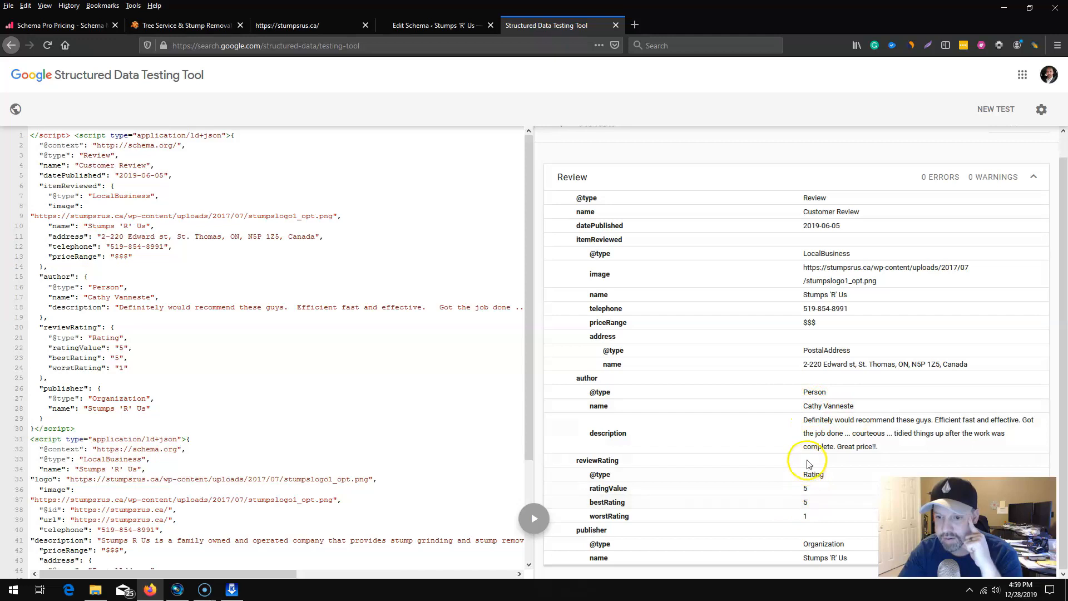
pyautogui.scroll(1, 717, 494)
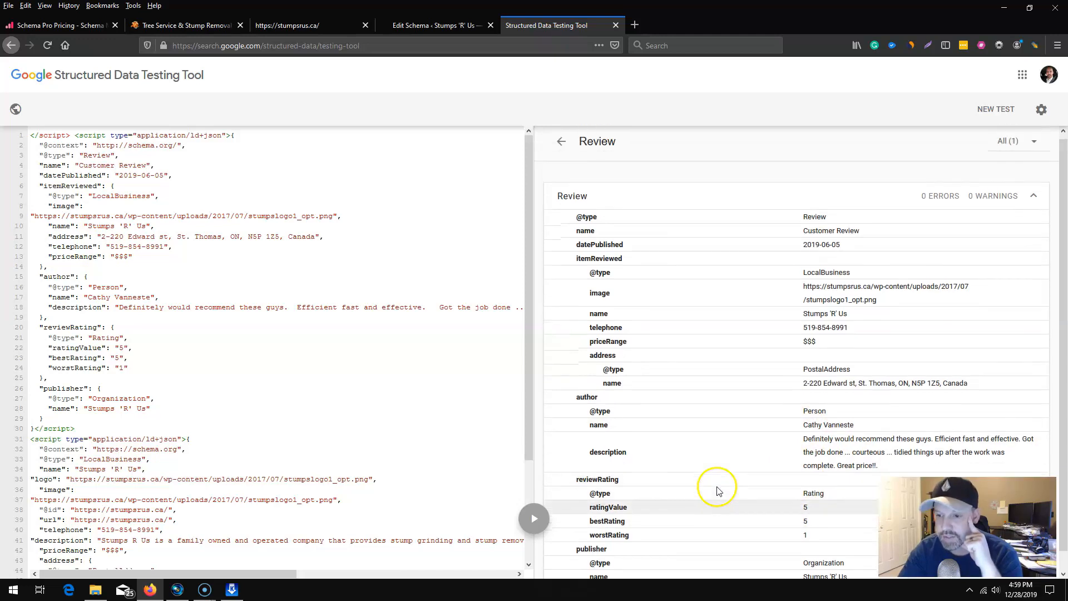